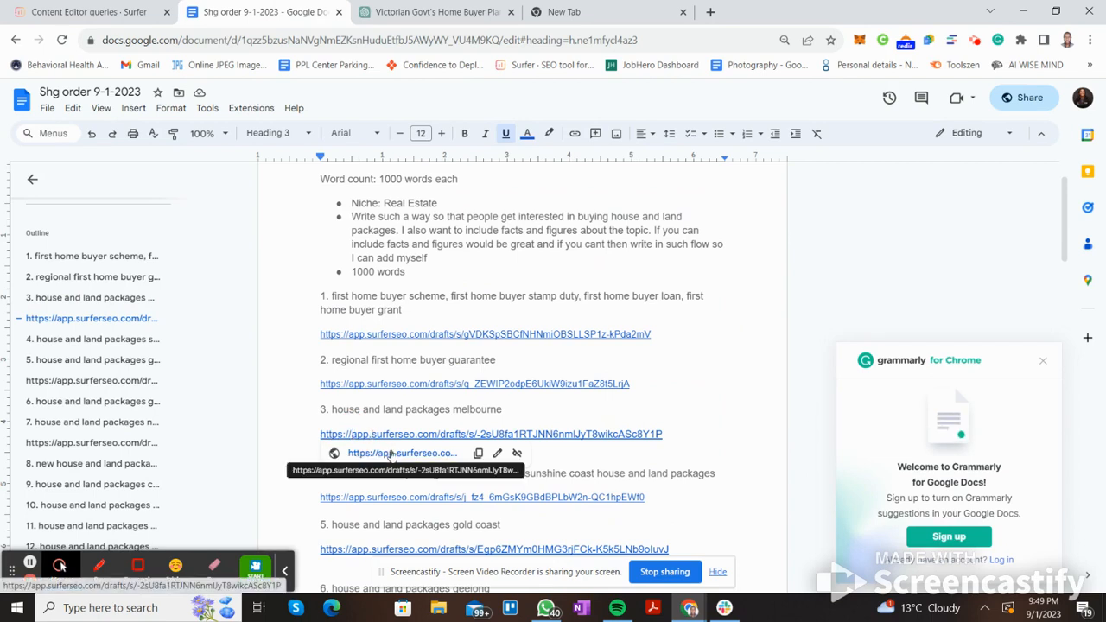
Open the linked Surfer draft for "house and land packages melbourne" and display its outline suggestions
{"action": "left_click", "coordinate": [391, 456]}
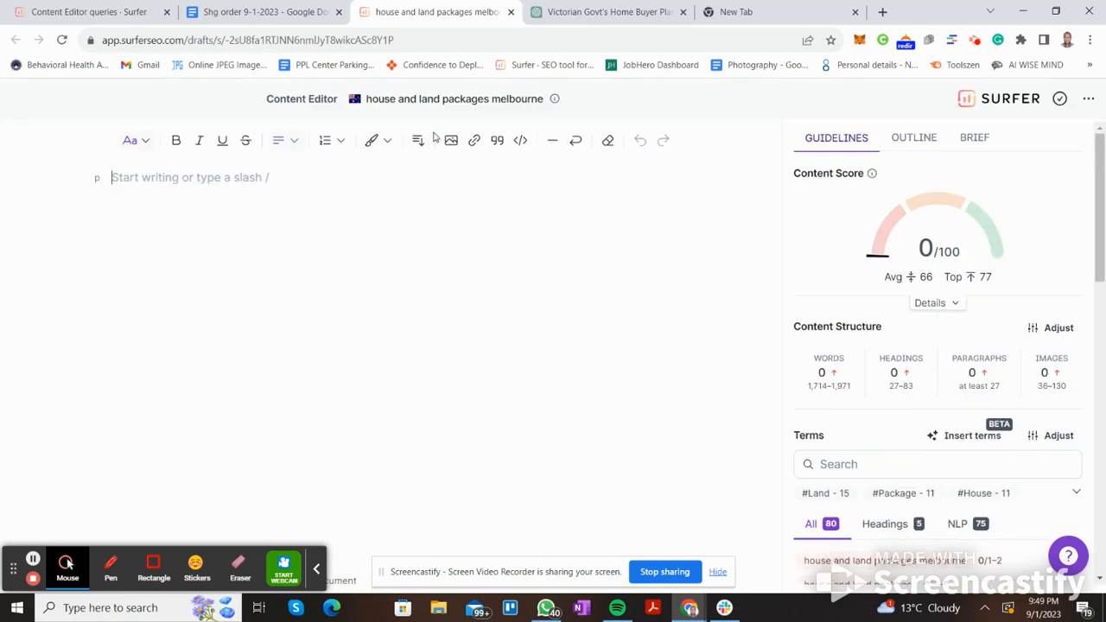
{"action": "left_click", "coordinate": [344, 173]}
{"action": "left_click", "coordinate": [915, 142]}
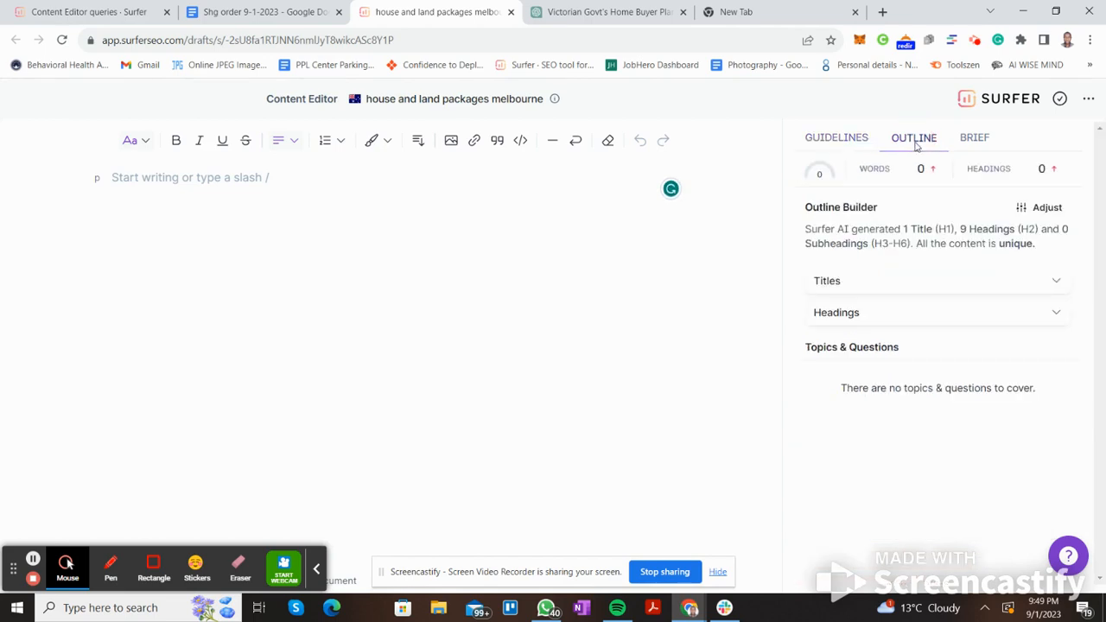
Insert the suggested title "House and Land Packages Melbourne, Victoria" into the draft as an H1 heading
{"action": "left_click", "coordinate": [1055, 284]}
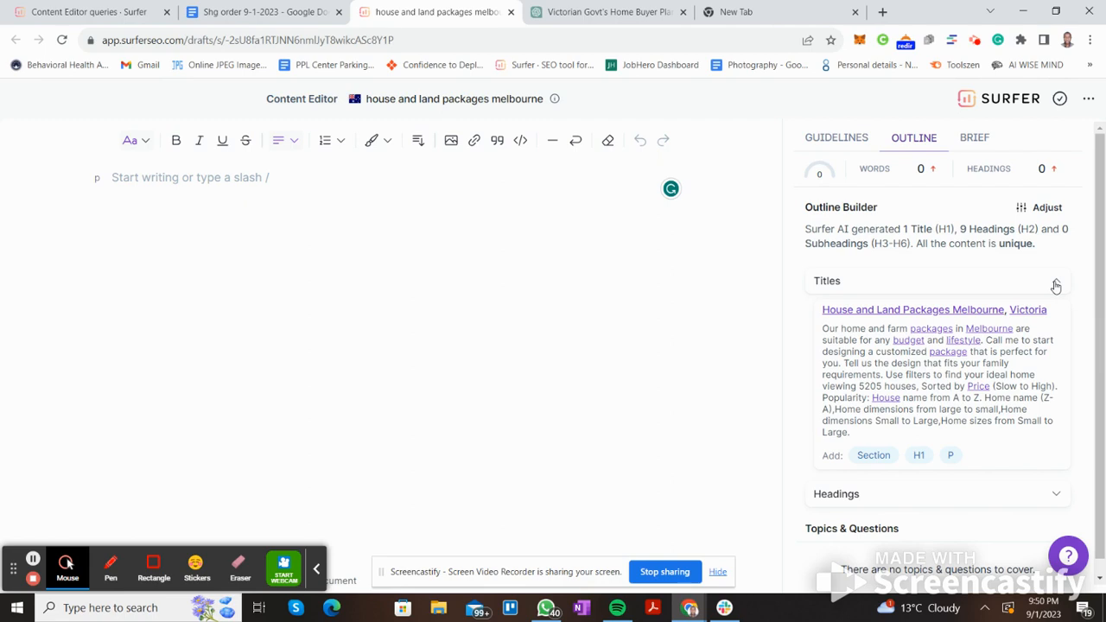
{"action": "left_click", "coordinate": [923, 457]}
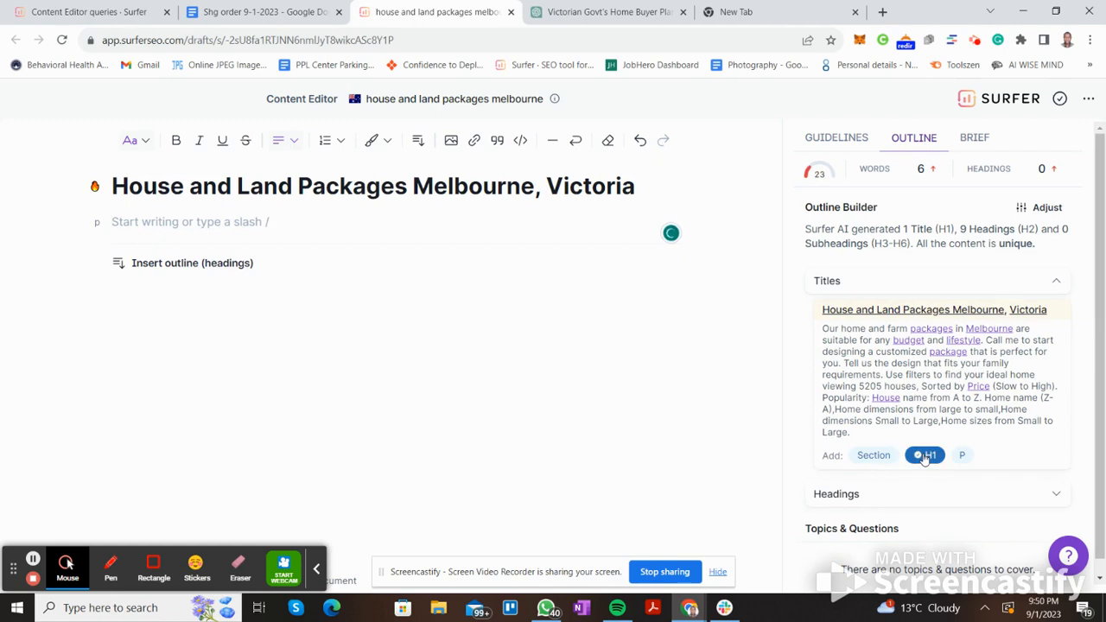
{"action": "left_click", "coordinate": [572, 276]}
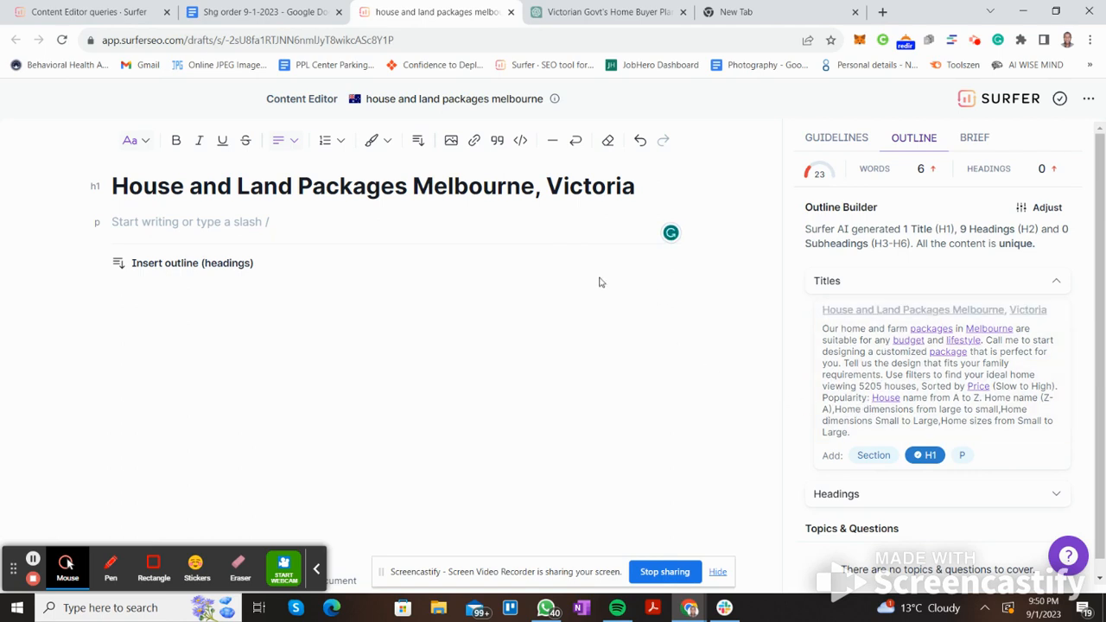
Copy the full text of the H1 title, dismissing the Sticky Keys prompt
{"action": "left_click", "coordinate": [148, 187]}
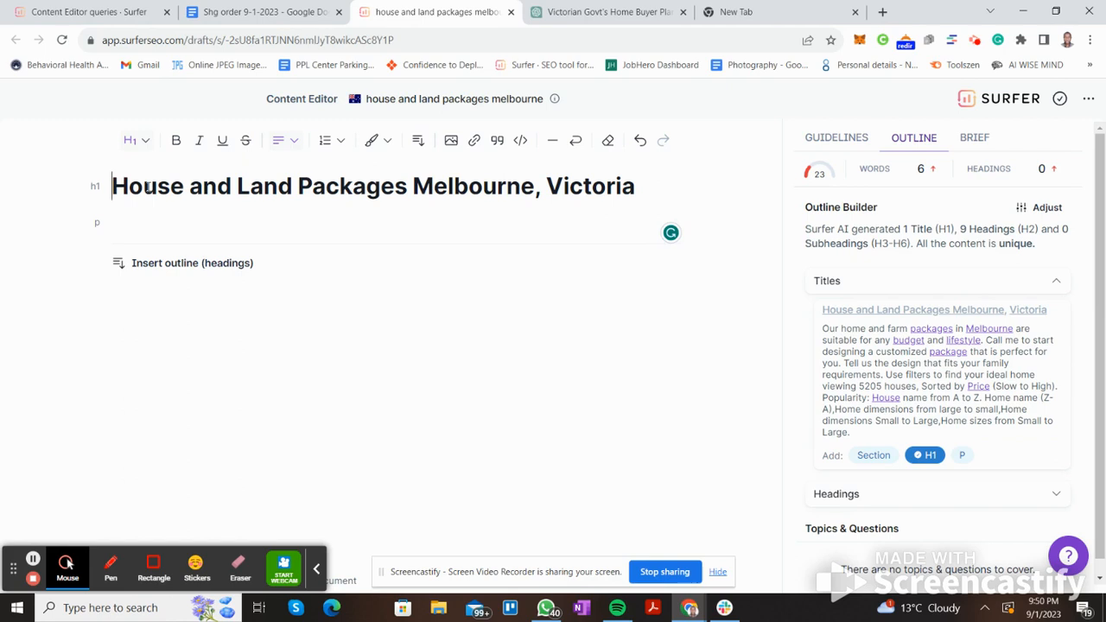
{"action": "key", "text": "shift"}
{"action": "key", "text": "shift"}
{"action": "key", "text": "shift"}
{"action": "key", "text": "shift"}
{"action": "key", "text": "shift"}
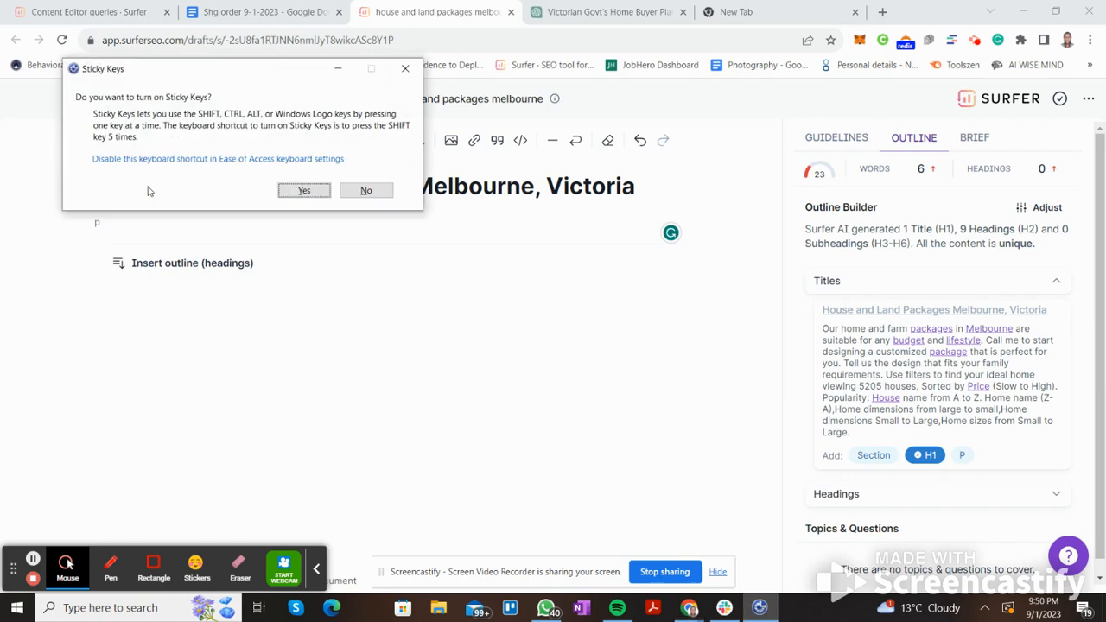
{"action": "left_click", "coordinate": [405, 69]}
{"action": "key", "text": "shift+End"}
{"action": "key", "text": "ctrl+c"}
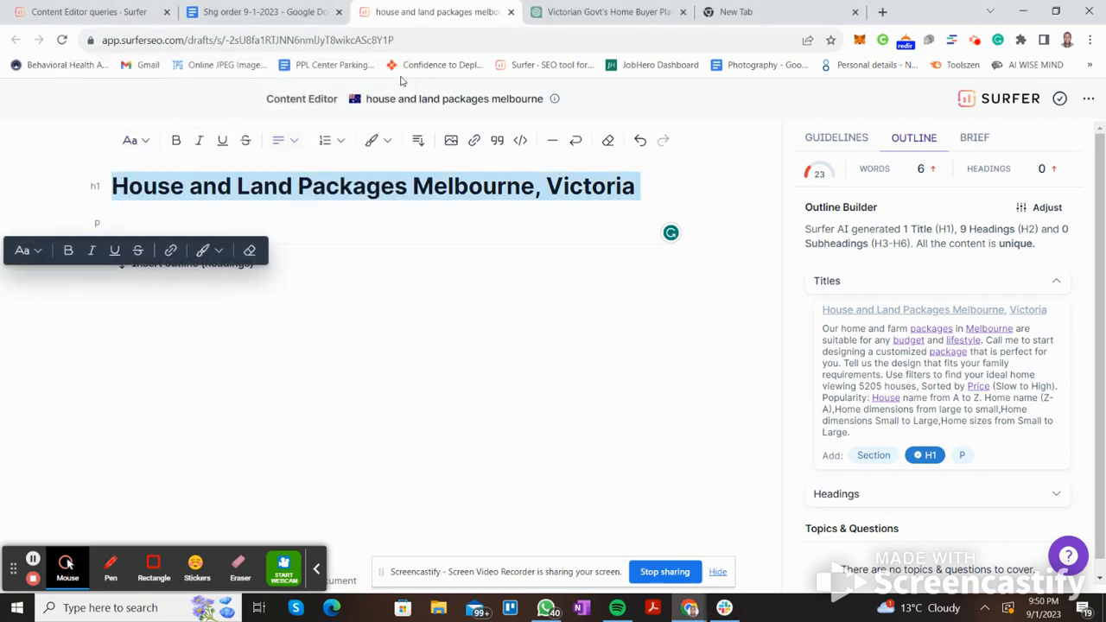
Switch to ChatGPT and send the prompt "Write a topic for a blog on this issue: House and Land Packages Melbourne, Victoria"
{"action": "left_click", "coordinate": [621, 11]}
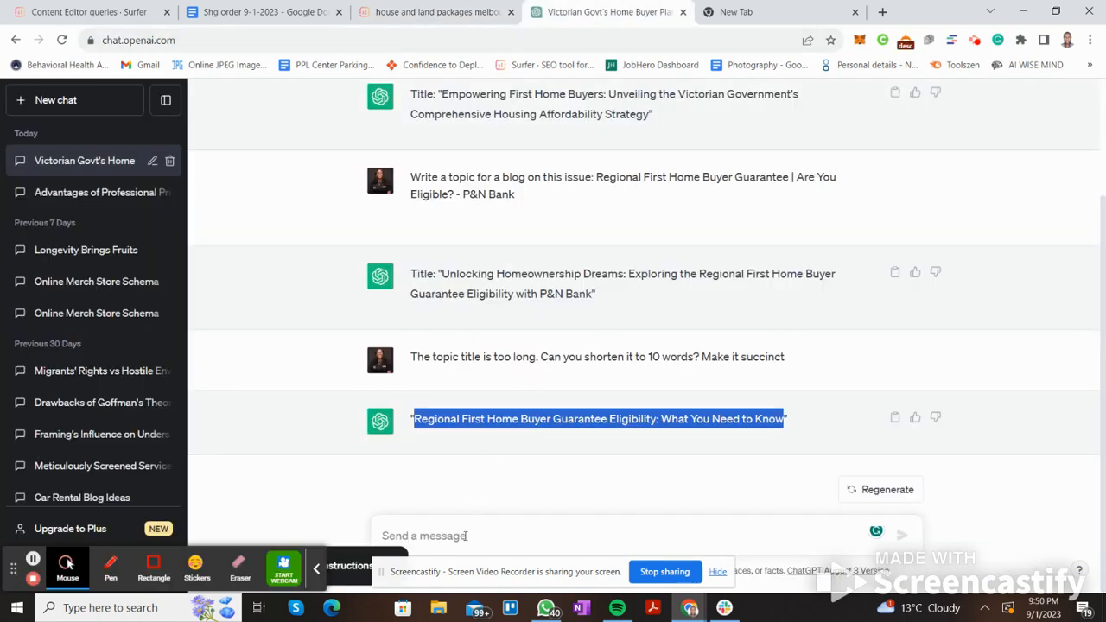
{"action": "left_click", "coordinate": [466, 536]}
{"action": "key", "text": "ctrl+v"}
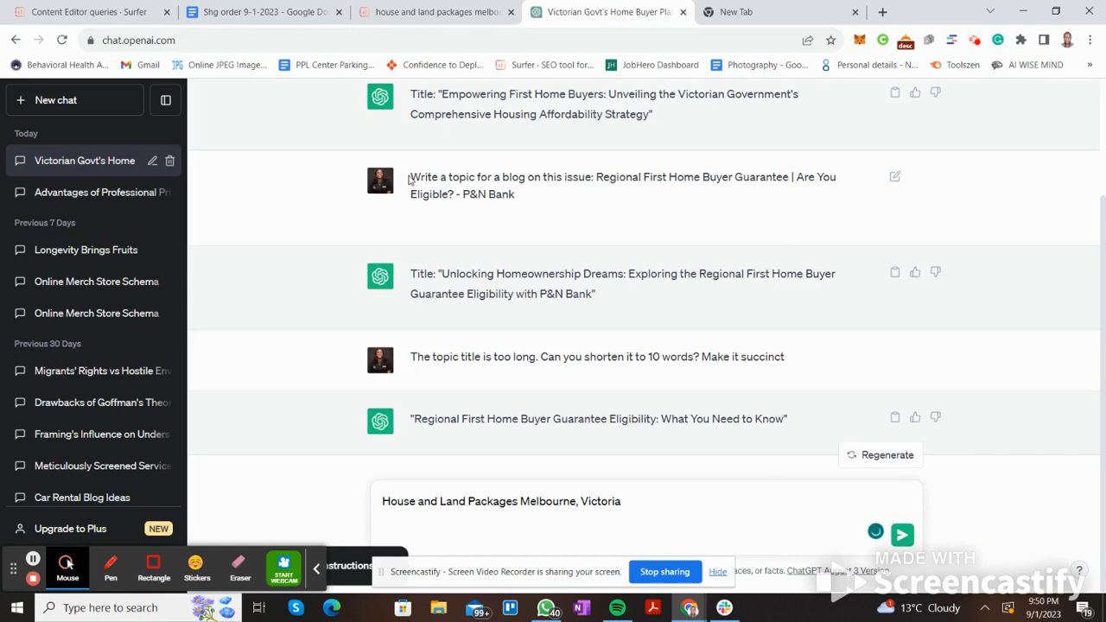
{"action": "left_click_drag", "start_coordinate": [412, 177], "coordinate": [594, 189]}
{"action": "key", "text": "ctrl+c"}
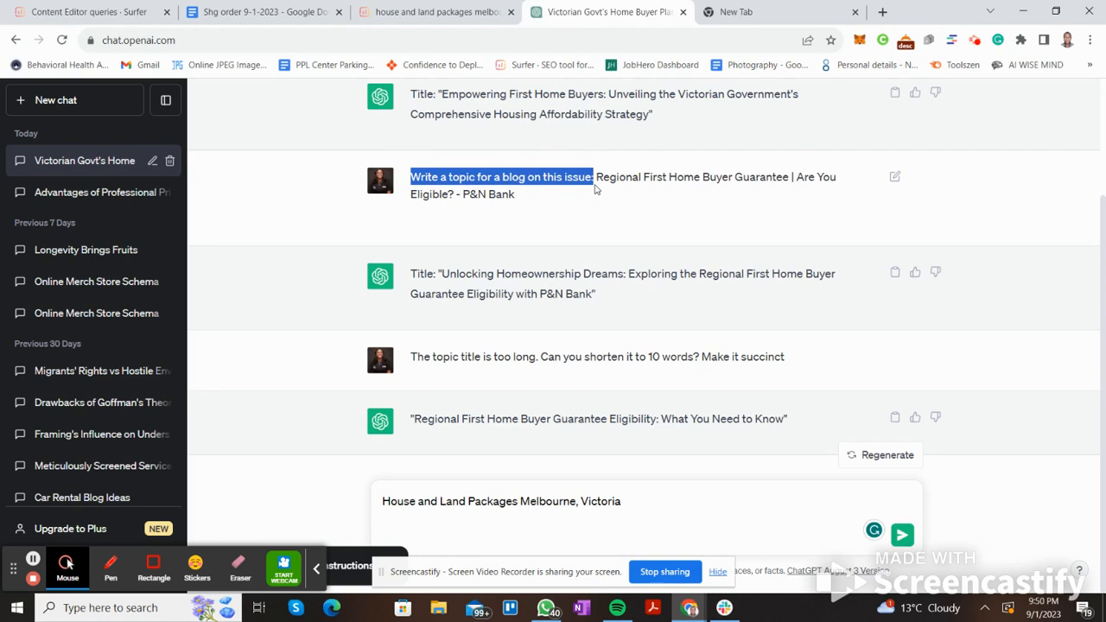
{"action": "left_click", "coordinate": [385, 500]}
{"action": "key", "text": "ctrl+v"}
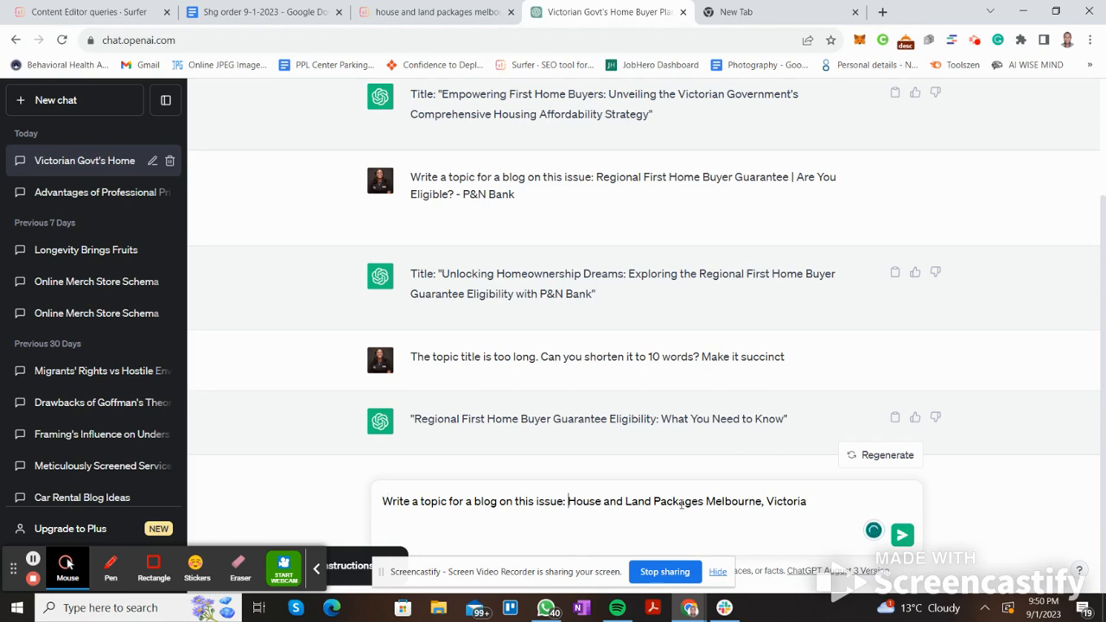
{"action": "left_click", "coordinate": [912, 537]}
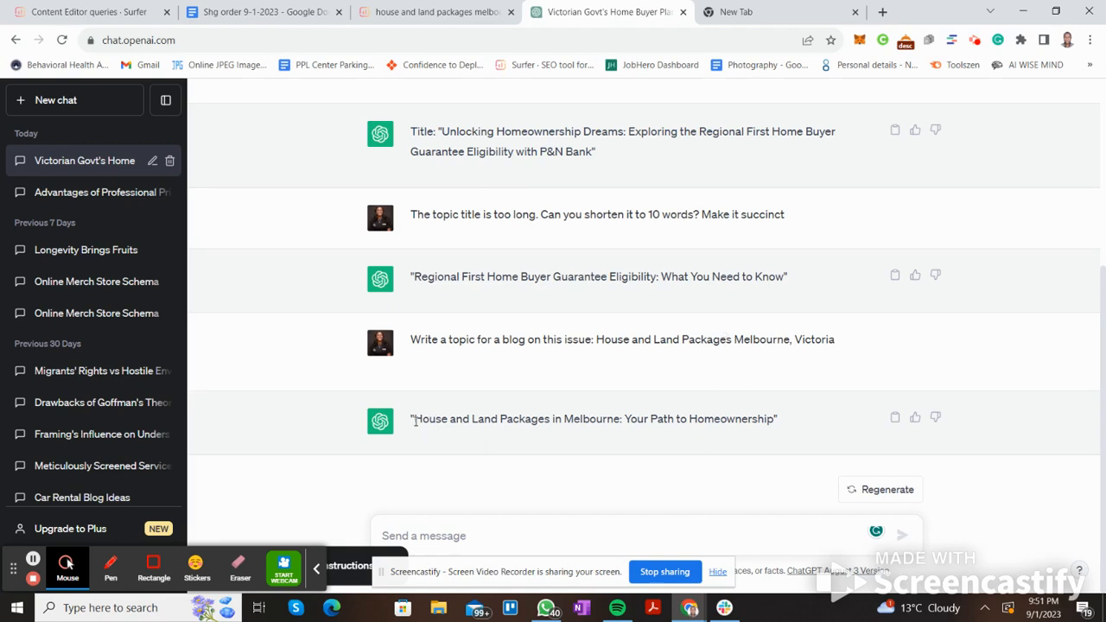
Copy the generated title "House and Land Packages in Melbourne: Your Path to Homeownership" without its quotation marks and return to the Surfer draft
{"action": "left_click_drag", "start_coordinate": [415, 421], "coordinate": [775, 423]}
{"action": "key", "text": "ctrl+c"}
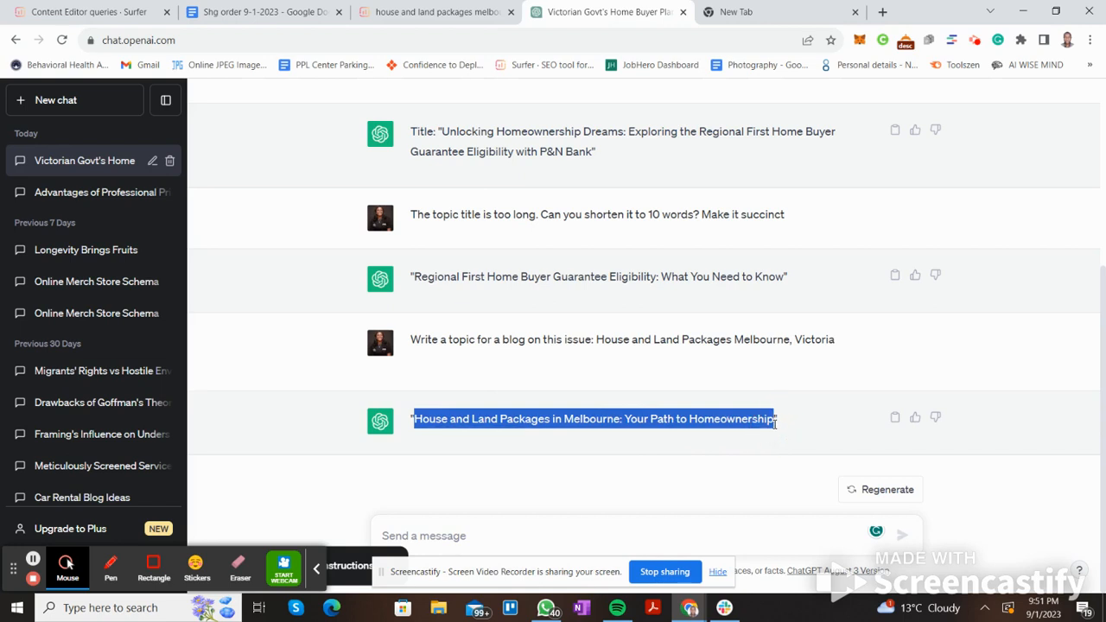
{"action": "left_click", "coordinate": [474, 11]}
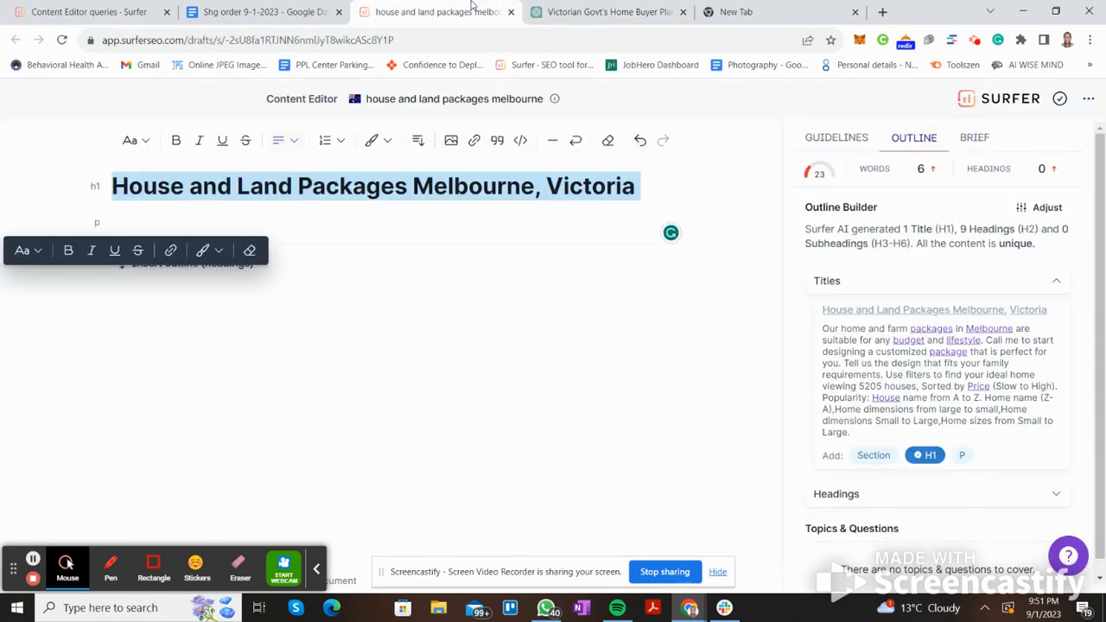
Try to paste the copied title into a new paragraph above the H1 and undo it
{"action": "left_click", "coordinate": [307, 174]}
{"action": "key", "text": "Left"}
{"action": "key", "text": "Left"}
{"action": "key", "text": "Left"}
{"action": "key", "text": "Left"}
{"action": "key", "text": "Left"}
{"action": "key", "text": "Left"}
{"action": "key", "text": "Left"}
{"action": "key", "text": "Left"}
{"action": "key", "text": "Left"}
{"action": "key", "text": "Left"}
{"action": "key", "text": "Left"}
{"action": "key", "text": "Left"}
{"action": "key", "text": "Left"}
{"action": "key", "text": "Left"}
{"action": "key", "text": "Left"}
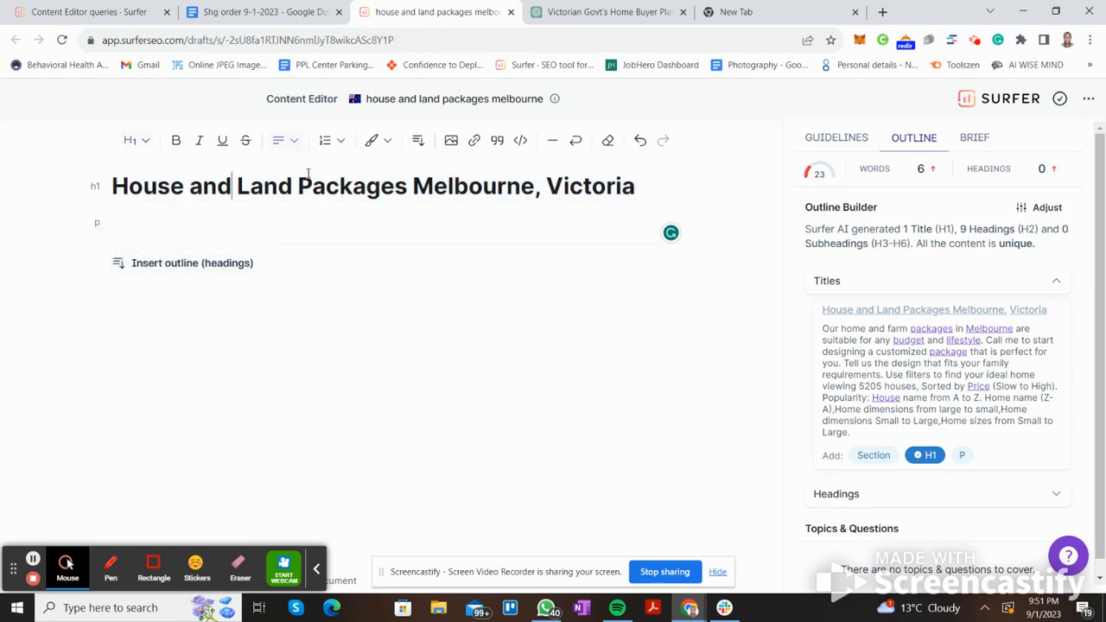
{"action": "key", "text": "Return"}
{"action": "key", "text": "Up"}
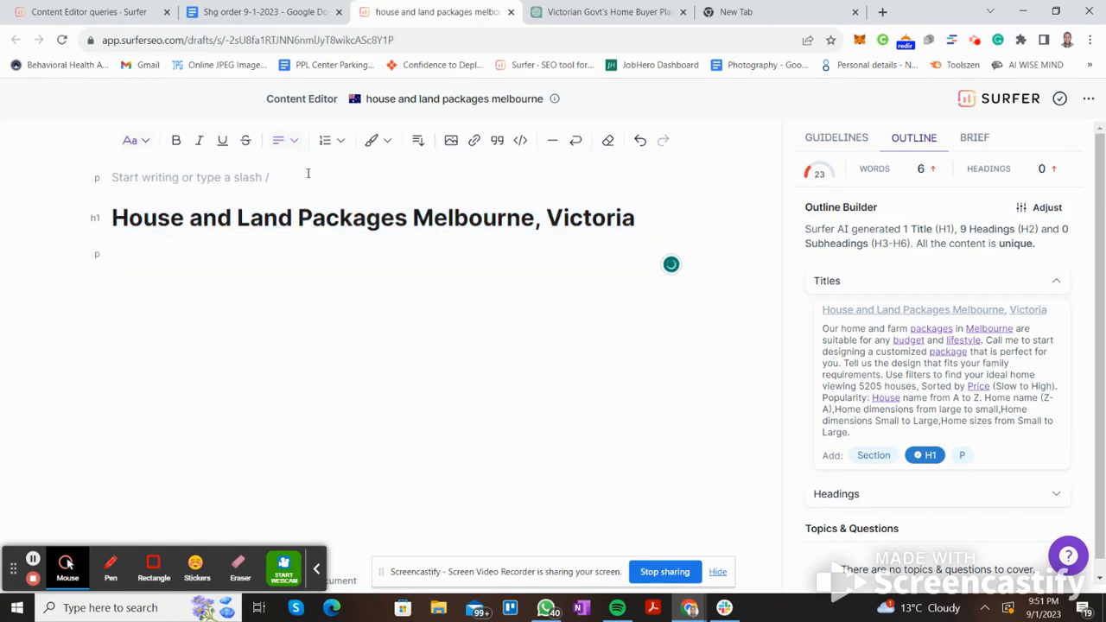
{"action": "key", "text": "ctrl+v"}
{"action": "key", "text": "ctrl+z"}
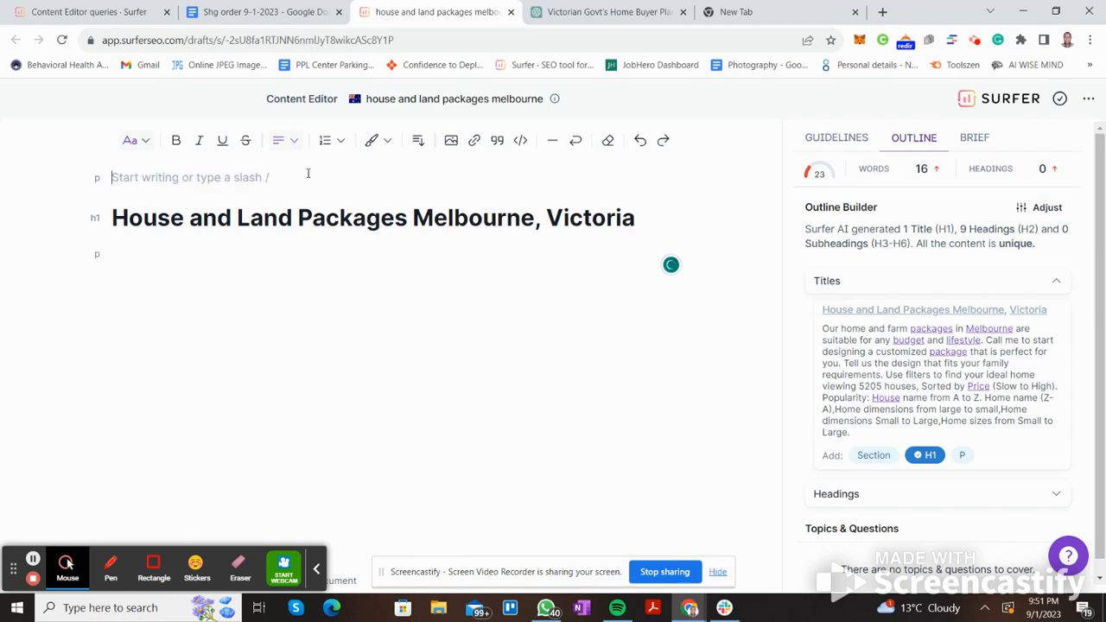
{"action": "left_click", "coordinate": [275, 179]}
{"action": "right_click", "coordinate": [274, 179]}
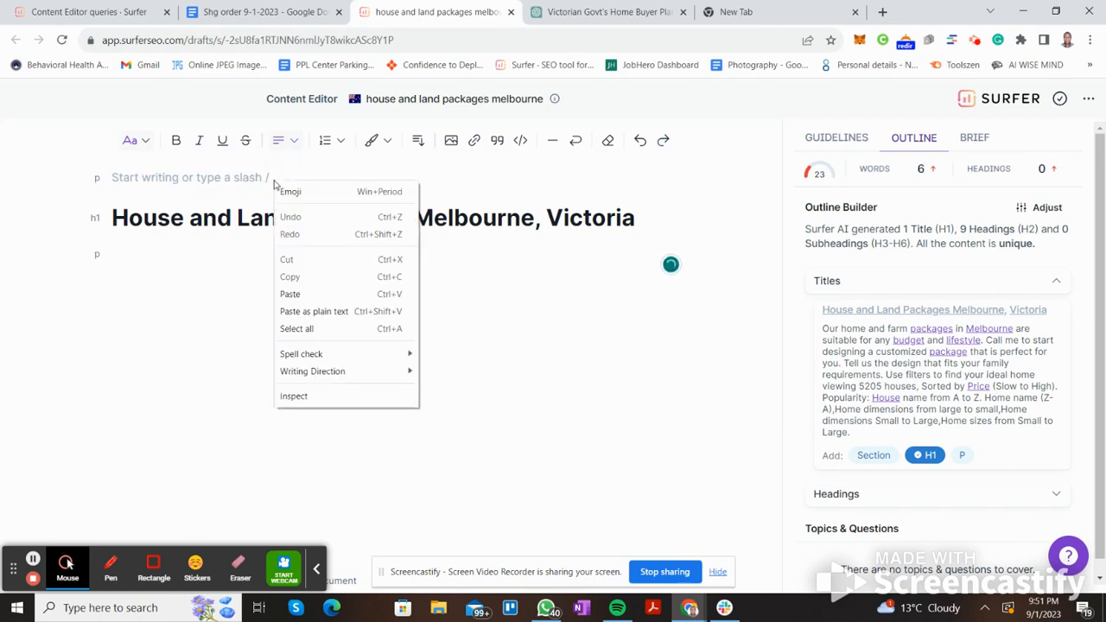
{"action": "left_click", "coordinate": [311, 293]}
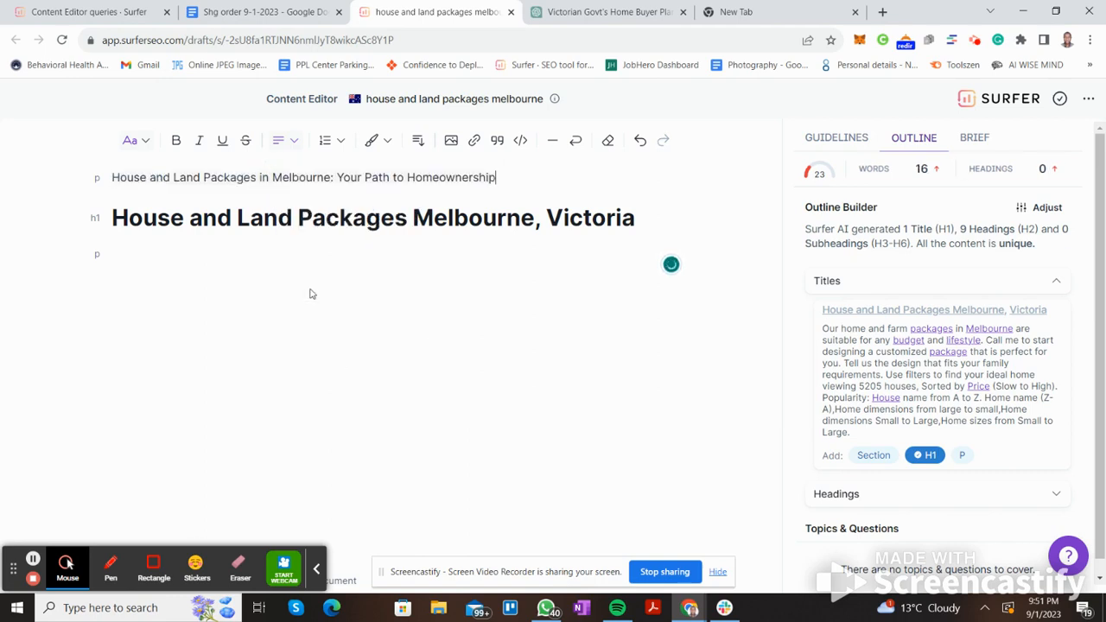
{"action": "key", "text": "ctrl+z"}
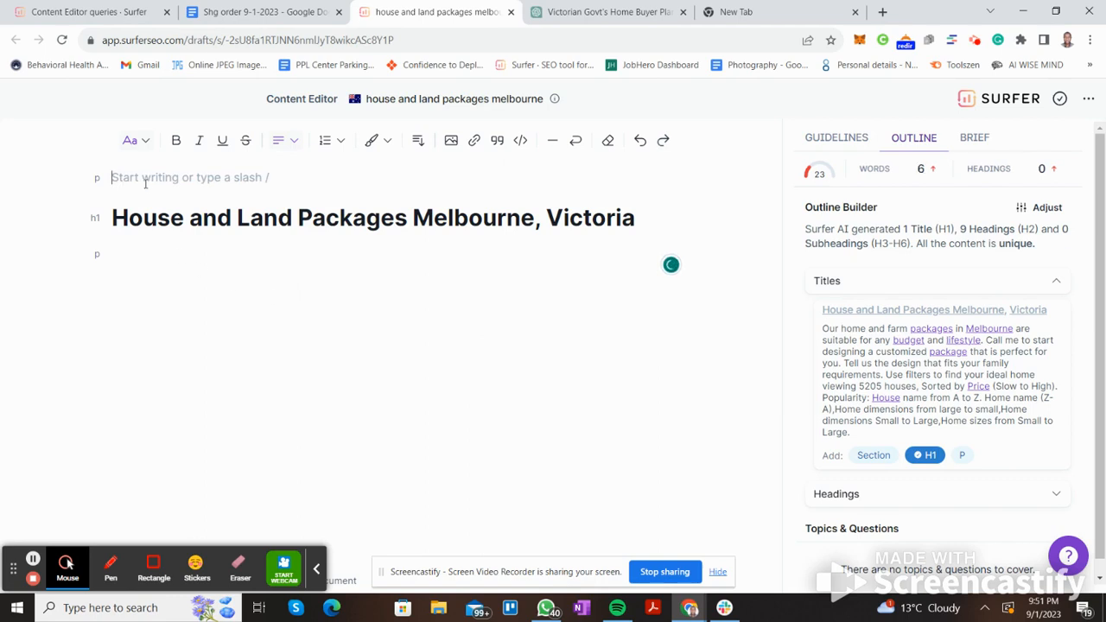
{"action": "left_click", "coordinate": [145, 182]}
{"action": "right_click", "coordinate": [134, 177]}
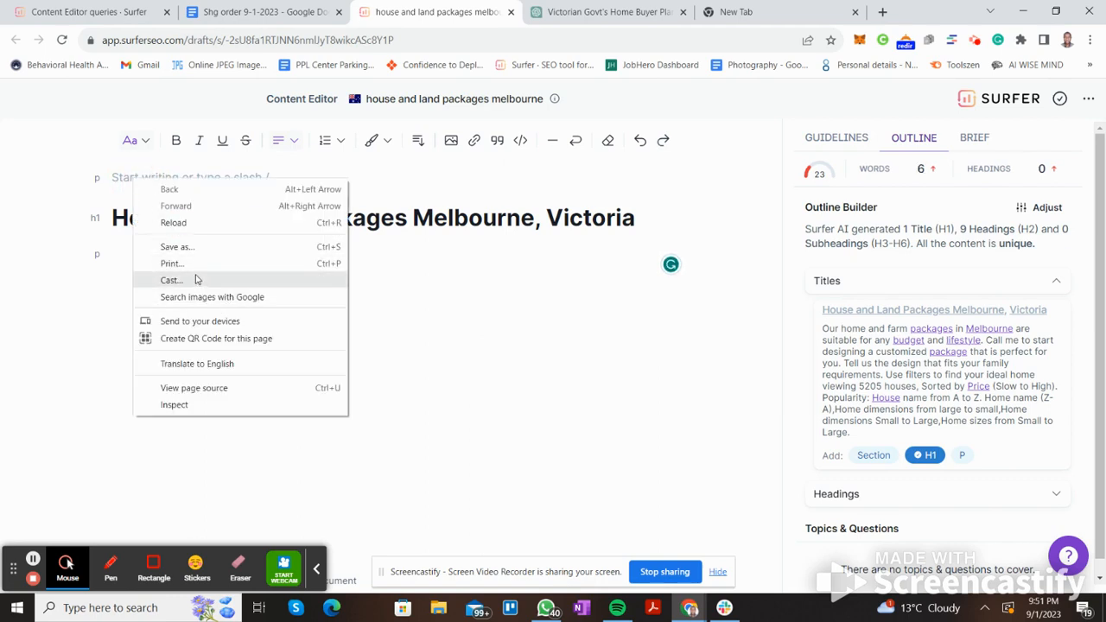
{"action": "left_click", "coordinate": [384, 239]}
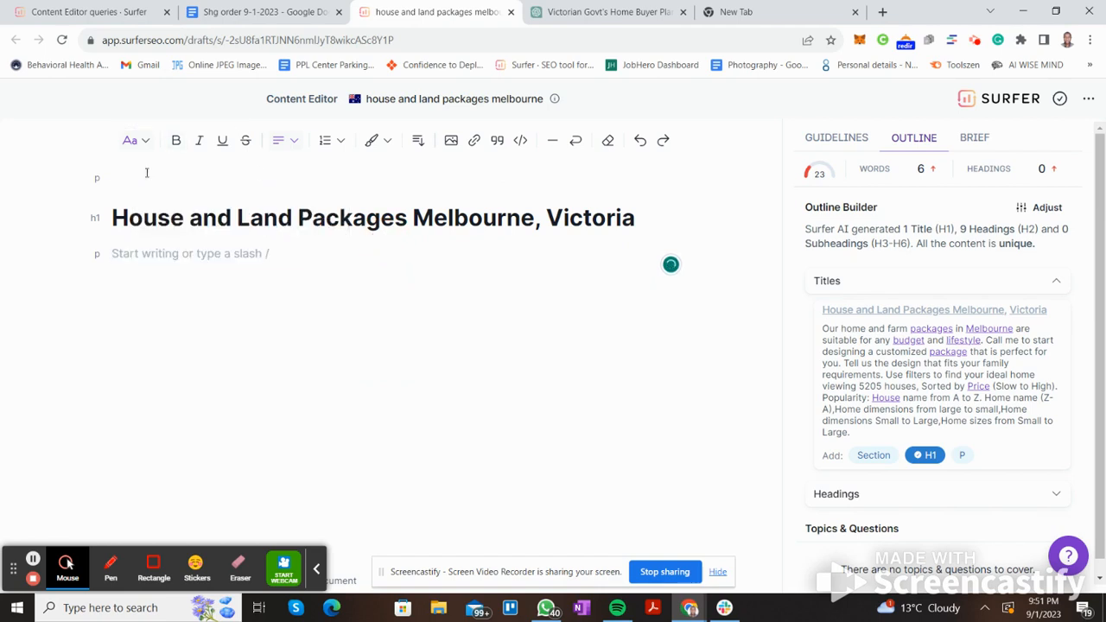
Paste the copied title as plain text before the existing H1 text, split it onto its own H1 line and remove the empty paragraph above
{"action": "left_click", "coordinate": [115, 191]}
{"action": "right_click", "coordinate": [115, 193]}
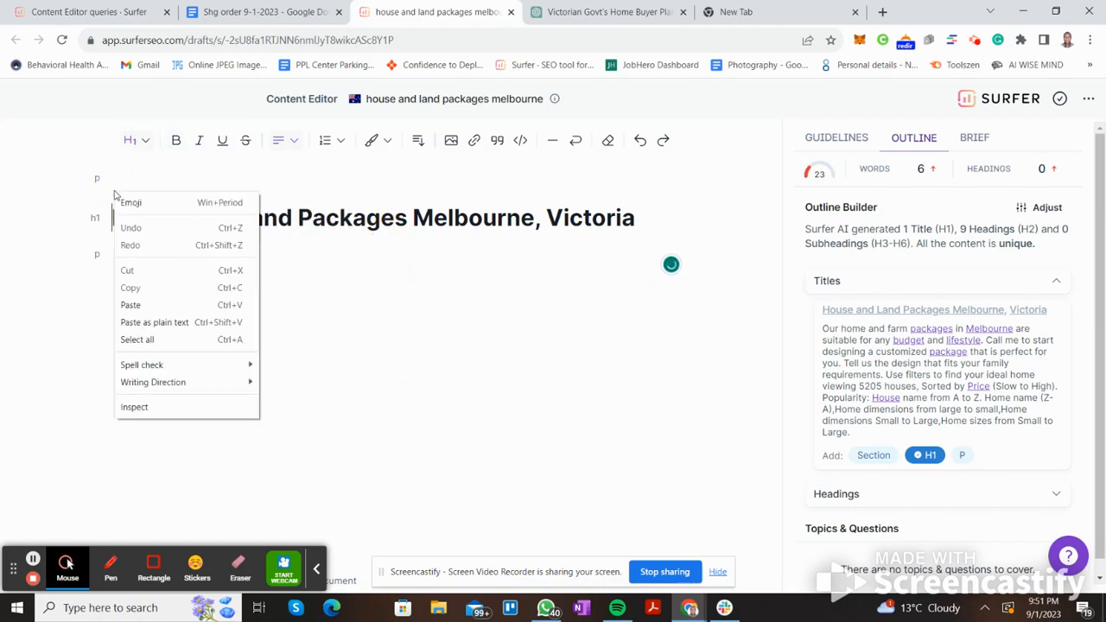
{"action": "left_click", "coordinate": [156, 322]}
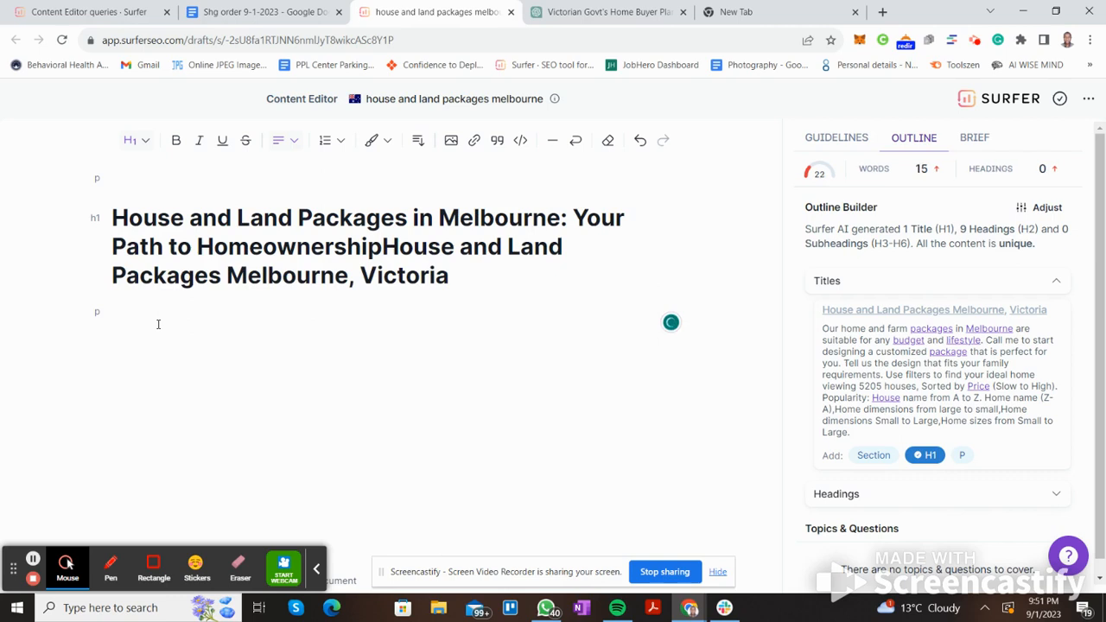
{"action": "key", "text": "Return"}
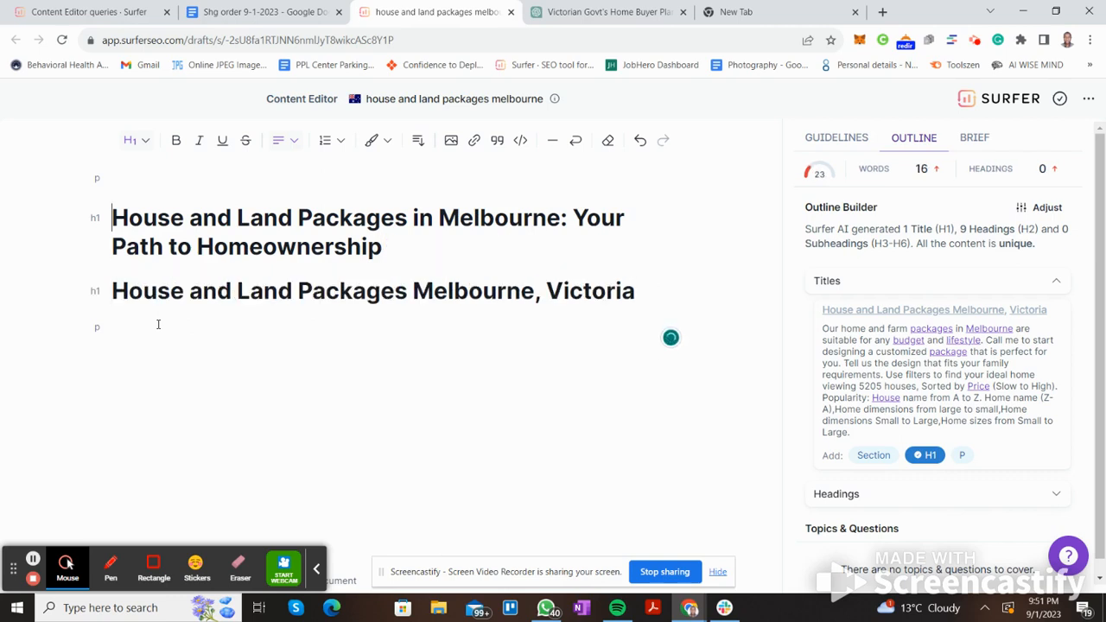
{"action": "scroll", "coordinate": [158, 324], "scroll_direction": "down", "scroll_amount": 1}
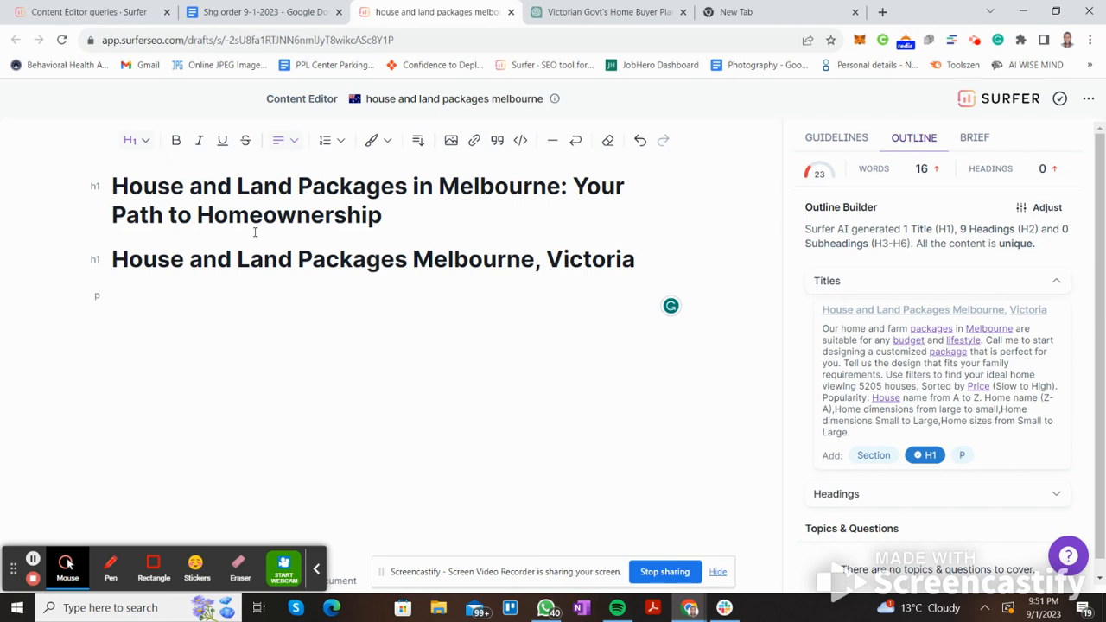
Delete the old "House and Land Packages Melbourne, Victoria" H1 and start an empty paragraph below the new title
{"action": "key", "text": "Right"}
{"action": "key", "text": "Home"}
{"action": "key", "text": "shift+End"}
{"action": "key", "text": "BackSpace"}
{"action": "key", "text": "BackSpace"}
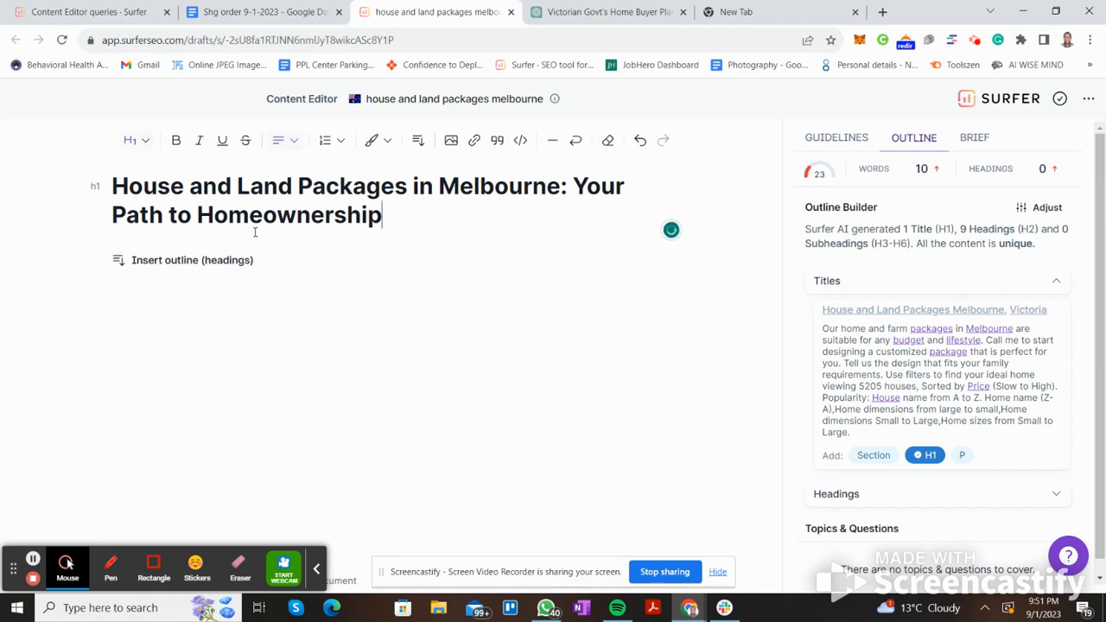
{"action": "key", "text": "Return"}
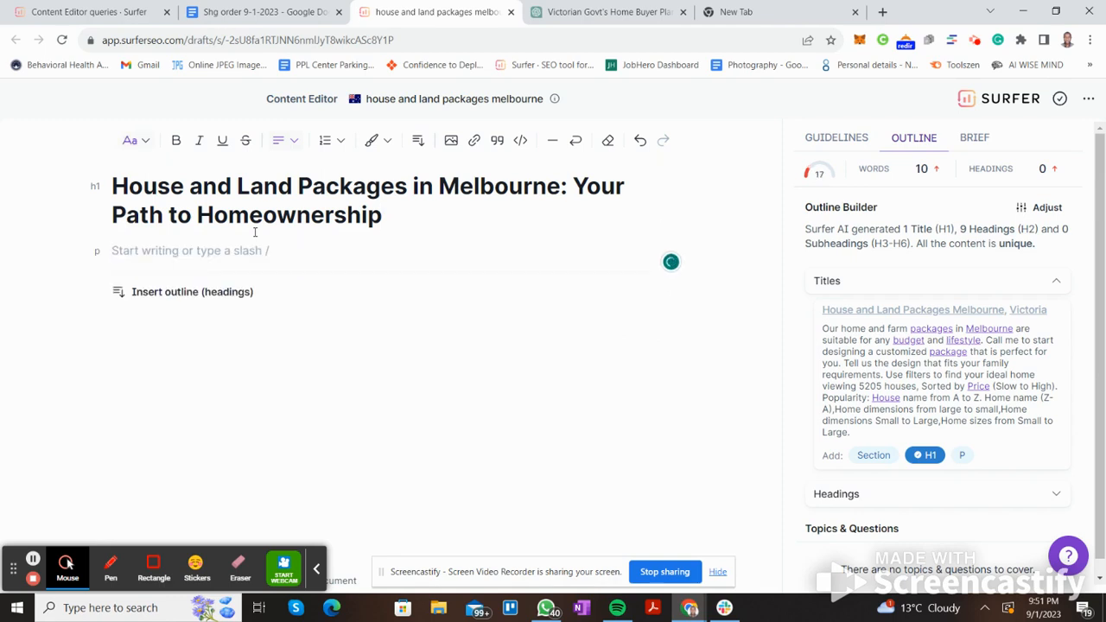
Look through the suggested headings in the Outline Builder and insert the complete heading outline below the title
{"action": "left_click", "coordinate": [1059, 283]}
{"action": "left_click", "coordinate": [1056, 313]}
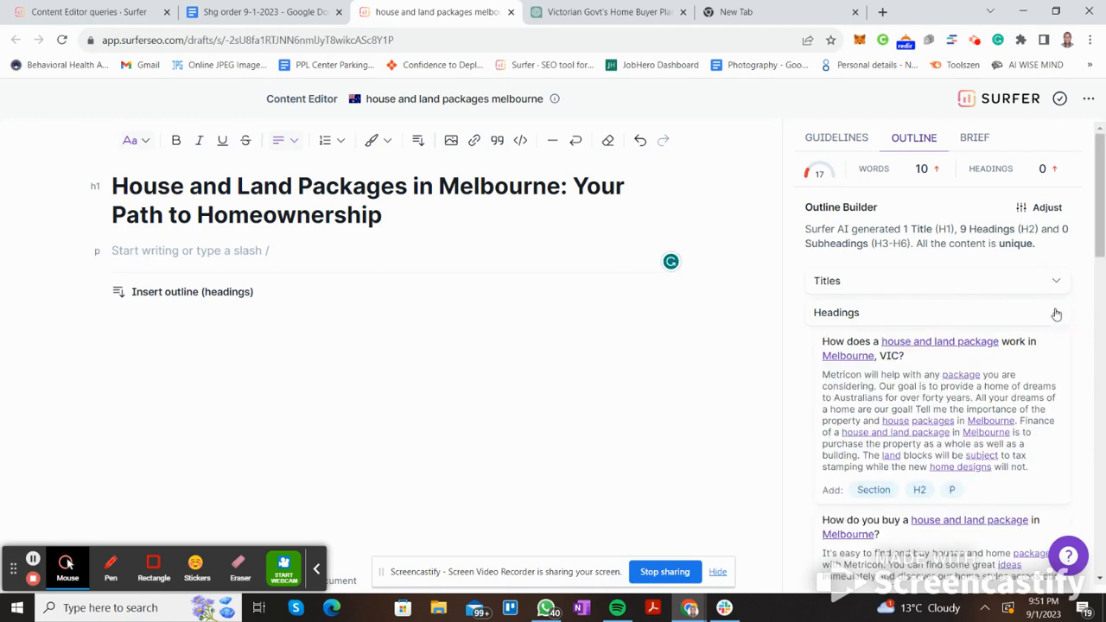
{"action": "left_click", "coordinate": [1056, 313]}
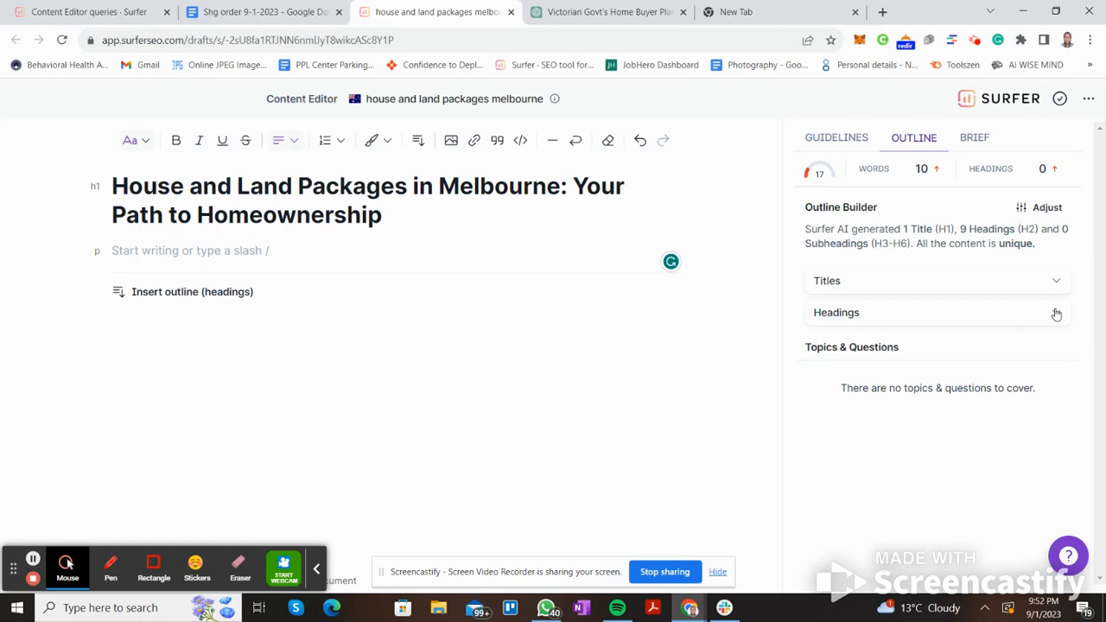
{"action": "left_click", "coordinate": [1057, 312]}
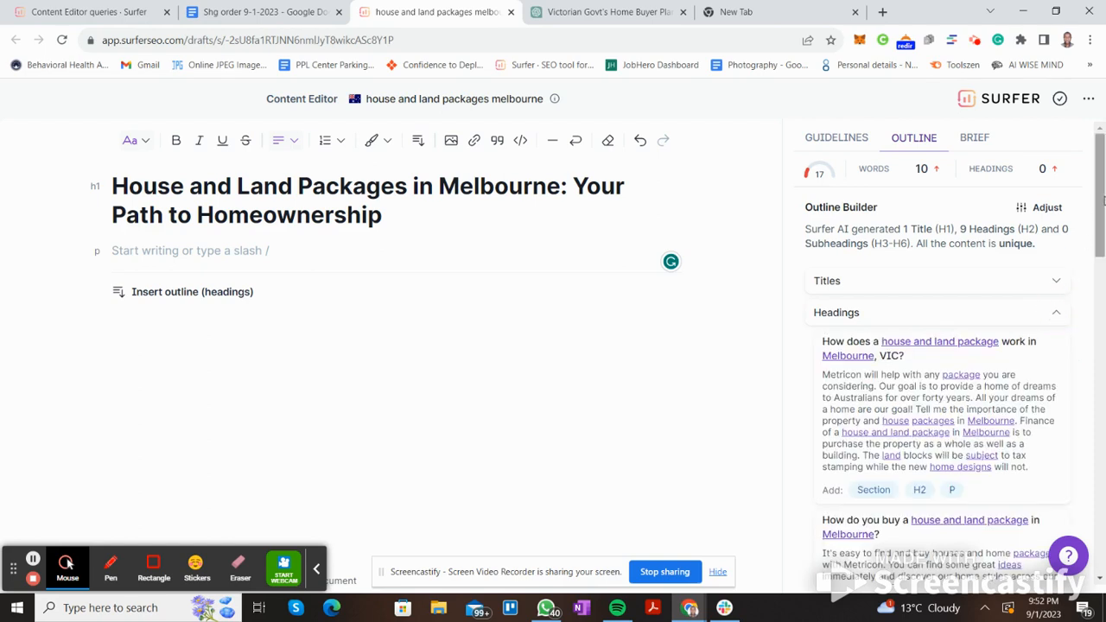
{"action": "left_click_drag", "start_coordinate": [1102, 200], "coordinate": [1096, 290]}
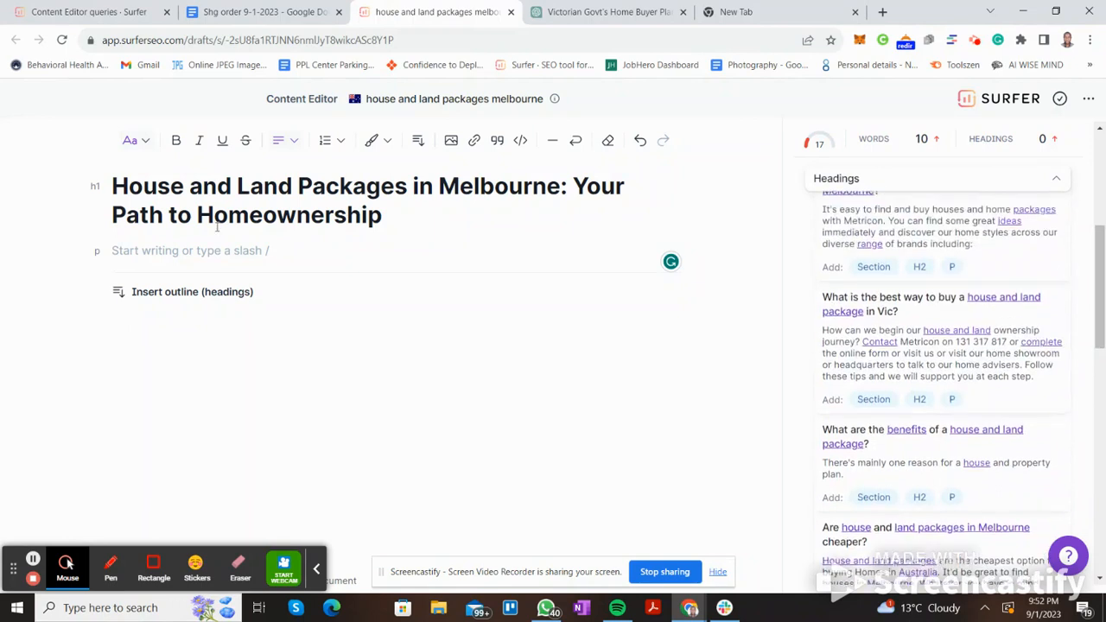
{"action": "left_click", "coordinate": [177, 292]}
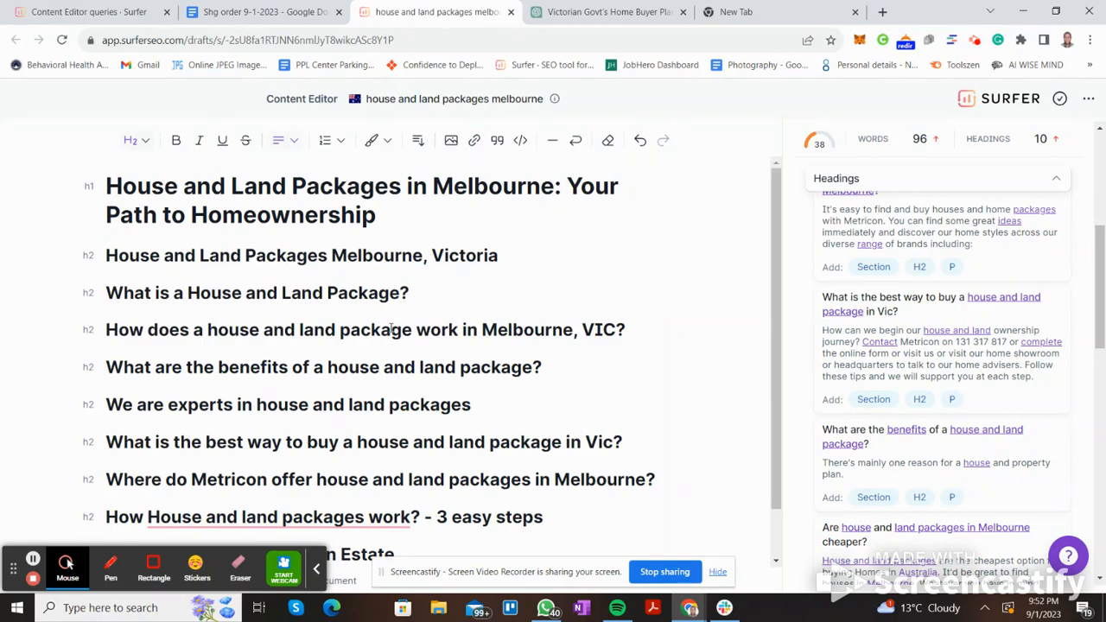
Read through the inserted H2 headings down to the end of the outline, checking for ones tied to other companies or estates
{"action": "left_click", "coordinate": [374, 369]}
{"action": "key", "text": "Down"}
{"action": "key", "text": "Down"}
{"action": "key", "text": "Down"}
{"action": "key", "text": "Down"}
{"action": "key", "text": "Down"}
{"action": "key", "text": "Down"}
{"action": "key", "text": "Up"}
{"action": "key", "text": "Down"}
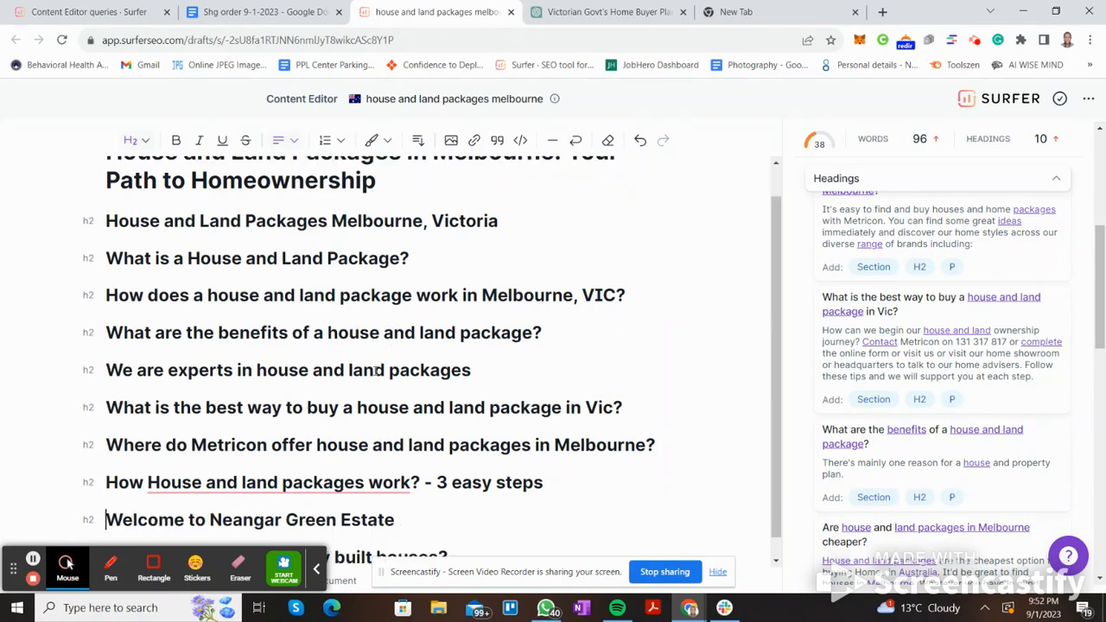
{"action": "key", "text": "Up"}
{"action": "key", "text": "Down"}
{"action": "key", "text": "Down"}
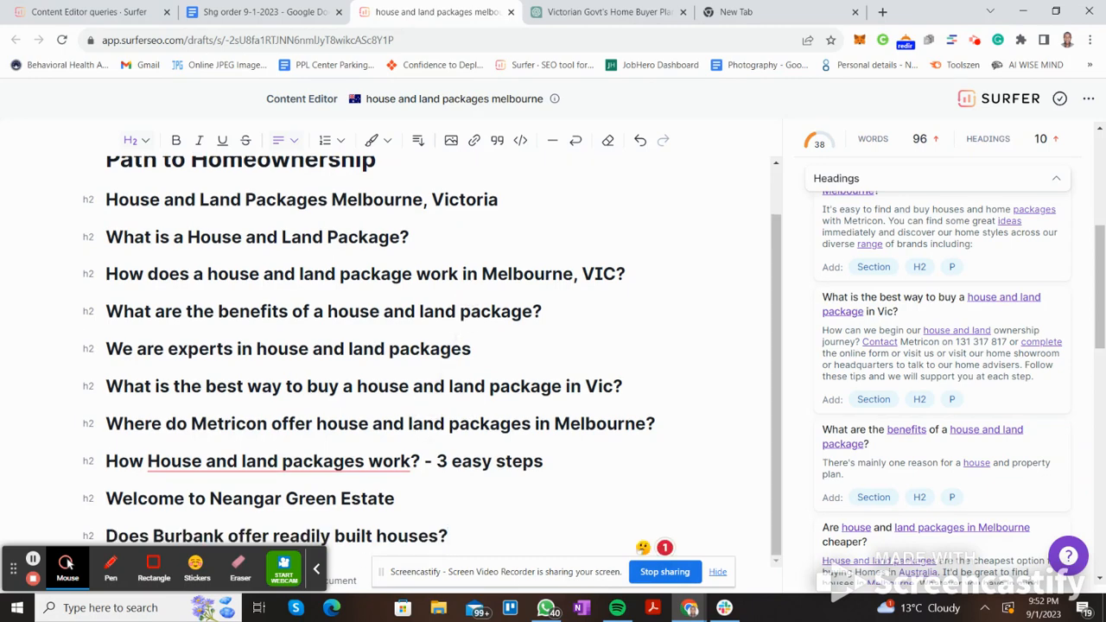
{"action": "key", "text": "Right"}
{"action": "key", "text": "Down"}
{"action": "key", "text": "Left"}
{"action": "key", "text": "Left"}
{"action": "key", "text": "Right"}
{"action": "key", "text": "Right"}
{"action": "key", "text": "Right"}
{"action": "key", "text": "Left"}
{"action": "key", "text": "Left"}
{"action": "key", "text": "Left"}
{"action": "key", "text": "Left"}
{"action": "key", "text": "Right"}
{"action": "key", "text": "Right"}
{"action": "key", "text": "Right"}
{"action": "key", "text": "Right"}
{"action": "key", "text": "Right"}
{"action": "key", "text": "Right"}
{"action": "key", "text": "Right"}
{"action": "key", "text": "Right"}
{"action": "key", "text": "Right"}
{"action": "key", "text": "Right"}
{"action": "key", "text": "Right"}
{"action": "key", "text": "Right"}
{"action": "key", "text": "Right"}
{"action": "key", "text": "Right"}
{"action": "key", "text": "Right"}
{"action": "key", "text": "Right"}
{"action": "key", "text": "Right"}
{"action": "key", "text": "Right"}
{"action": "key", "text": "Right"}
{"action": "key", "text": "Right"}
{"action": "key", "text": "Right"}
{"action": "key", "text": "Left"}
{"action": "key", "text": "Left"}
{"action": "key", "text": "Left"}
{"action": "key", "text": "Left"}
{"action": "key", "text": "Left"}
{"action": "key", "text": "Left"}
{"action": "key", "text": "Left"}
{"action": "key", "text": "Left"}
{"action": "key", "text": "Left"}
{"action": "key", "text": "Up"}
{"action": "key", "text": "Up"}
{"action": "key", "text": "Left"}
{"action": "key", "text": "Left"}
{"action": "key", "text": "Left"}
{"action": "key", "text": "Left"}
{"action": "key", "text": "Left"}
{"action": "key", "text": "Left"}
{"action": "key", "text": "Left"}
{"action": "key", "text": "Left"}
{"action": "key", "text": "Left"}
{"action": "key", "text": "Left"}
{"action": "key", "text": "Left"}
{"action": "key", "text": "Left"}
{"action": "key", "text": "Left"}
{"action": "key", "text": "Left"}
Delete the "Welcome to Neangar Green Estate" H2 heading from the outline
{"action": "key", "text": "Down"}
{"action": "triple_click", "coordinate": [251, 499]}
{"action": "key", "text": "BackSpace"}
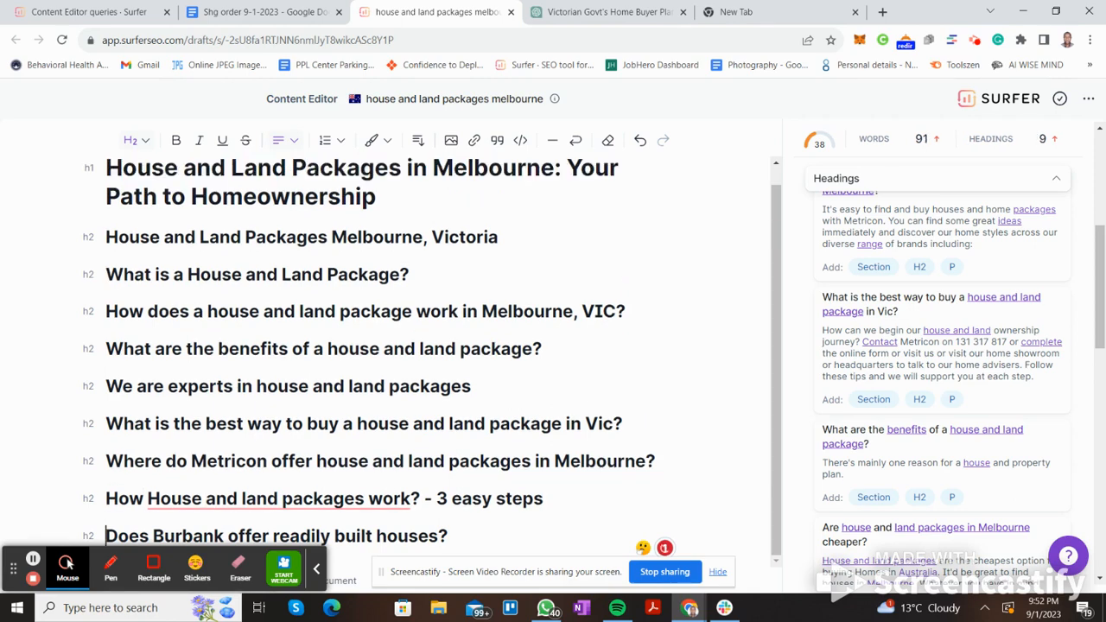
Review the remaining H2 headings between the title and the "3 easy steps" heading for relevance and repetition
{"action": "key", "text": "Up"}
{"action": "key", "text": "Up"}
{"action": "key", "text": "Up"}
{"action": "key", "text": "Up"}
{"action": "key", "text": "Down"}
{"action": "key", "text": "Right"}
{"action": "key", "text": "Right"}
{"action": "key", "text": "Up"}
{"action": "key", "text": "Up"}
{"action": "key", "text": "Right"}
{"action": "key", "text": "Down"}
{"action": "key", "text": "Down"}
{"action": "key", "text": "Down"}
{"action": "key", "text": "Down"}
{"action": "key", "text": "Down"}
{"action": "key", "text": "Up"}
{"action": "key", "text": "Up"}
{"action": "key", "text": "Up"}
{"action": "key", "text": "Up"}
{"action": "key", "text": "Up"}
{"action": "key", "text": "Down"}
{"action": "key", "text": "Up"}
Delete the "House and Land Packages Melbourne, Victoria" H2 heading directly below the title
{"action": "key", "text": "Up"}
{"action": "key", "text": "Left"}
{"action": "key", "text": "Up"}
{"action": "key", "text": "Left"}
{"action": "key", "text": "Left"}
{"action": "key", "text": "Left"}
{"action": "key", "text": "Left"}
{"action": "key", "text": "Left"}
{"action": "key", "text": "shift+End"}
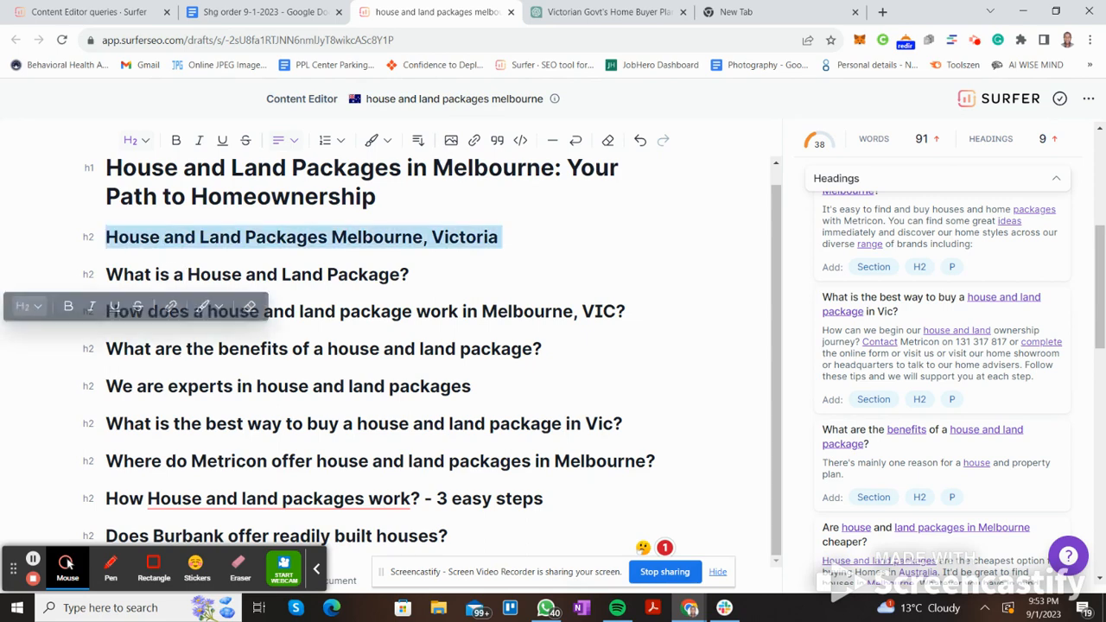
{"action": "key", "text": "BackSpace"}
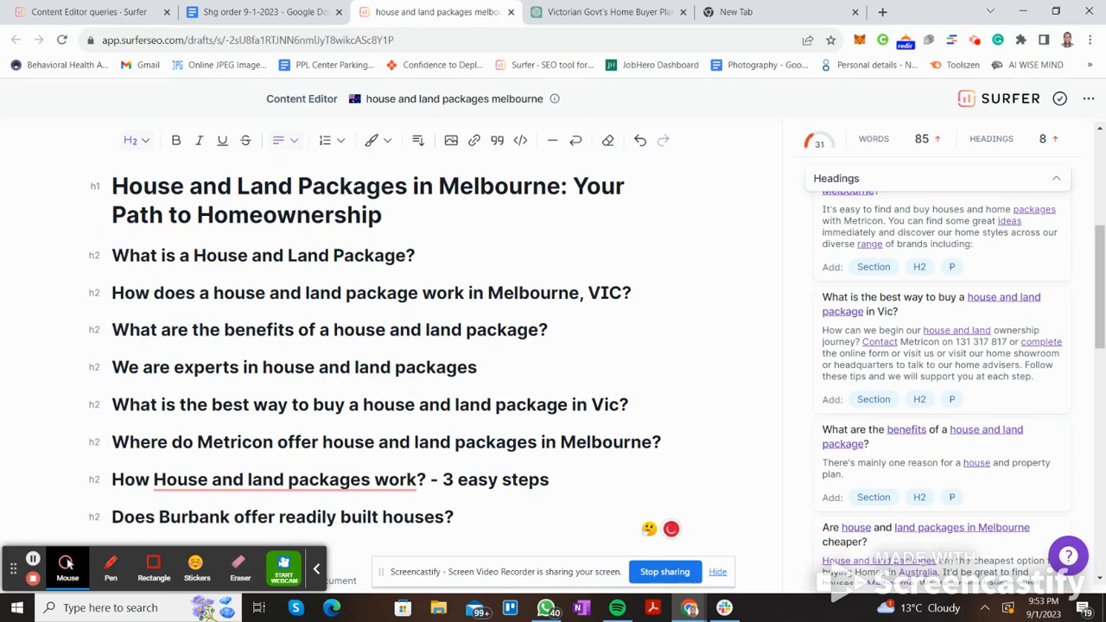
Replace "Metricon" with the placeholder "(use the client's brand here)" in the heading about where house and land packages are offered in Melbourne
{"action": "key", "text": "Down"}
{"action": "key", "text": "Down"}
{"action": "key", "text": "Down"}
{"action": "key", "text": "Left"}
{"action": "key", "text": "Up"}
{"action": "key", "text": "Right"}
{"action": "key", "text": "Right"}
{"action": "key", "text": "Right"}
{"action": "key", "text": "Right"}
{"action": "key", "text": "Right"}
{"action": "key", "text": "Right"}
{"action": "key", "text": "Right"}
{"action": "key", "text": "Right"}
{"action": "key", "text": "Right"}
{"action": "key", "text": "Left"}
{"action": "key", "text": "shift+Right"}
{"action": "key", "text": "shift+Right"}
{"action": "key", "text": "shift+Right"}
{"action": "key", "text": "shift+Right"}
{"action": "key", "text": "shift+Right"}
{"action": "key", "text": "shift+Right"}
{"action": "key", "text": "shift+Right"}
{"action": "key", "text": "shift+Right"}
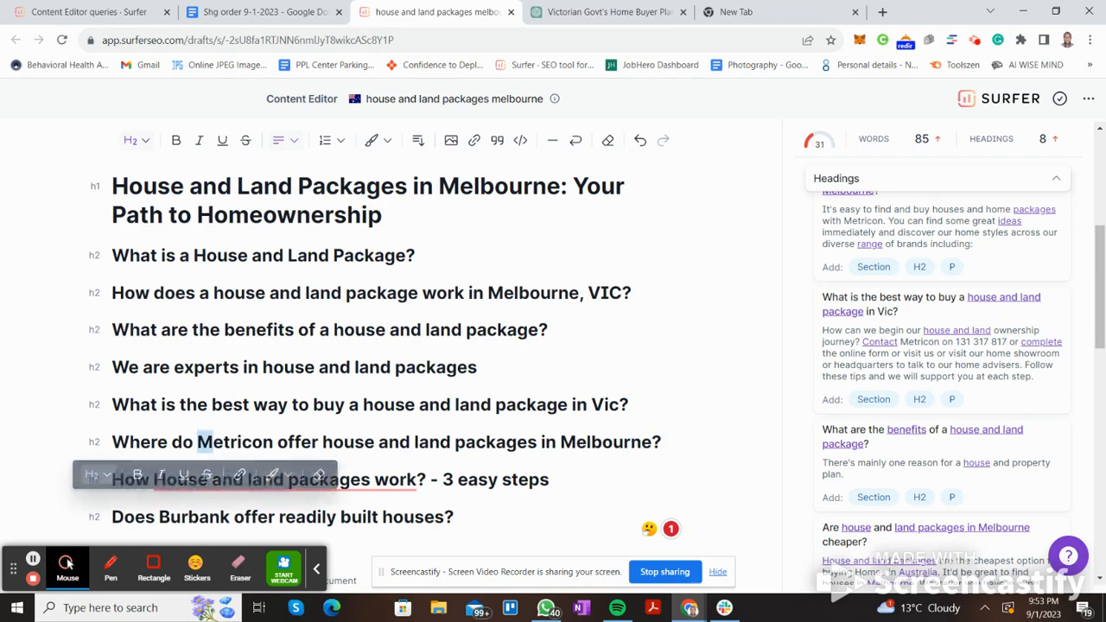
{"action": "key", "text": "shift+Left"}
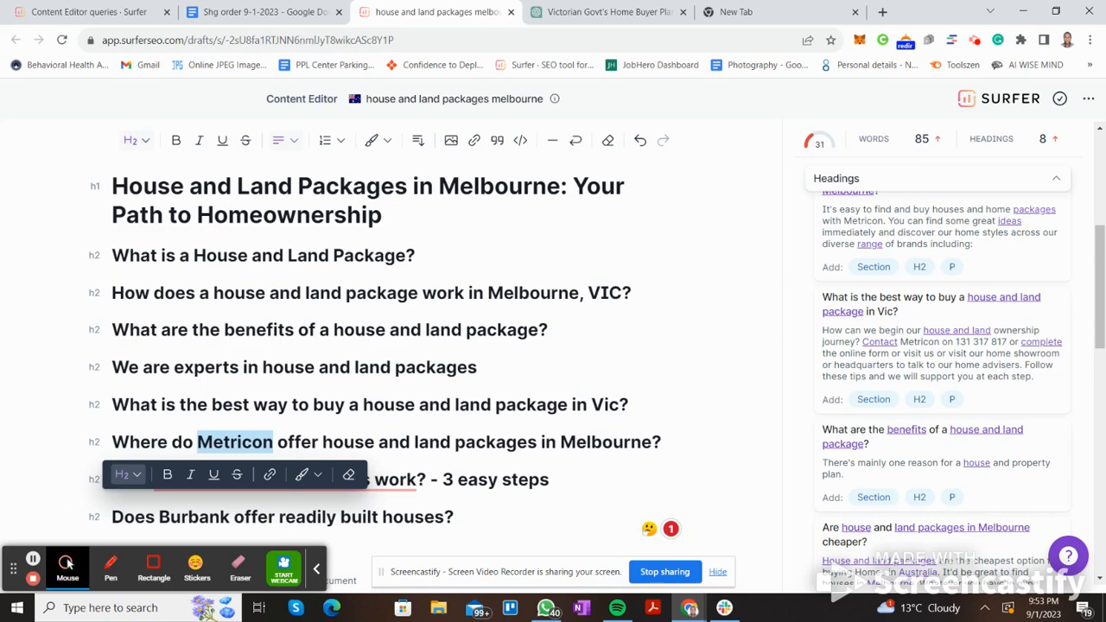
{"action": "key", "text": "BackSpace"}
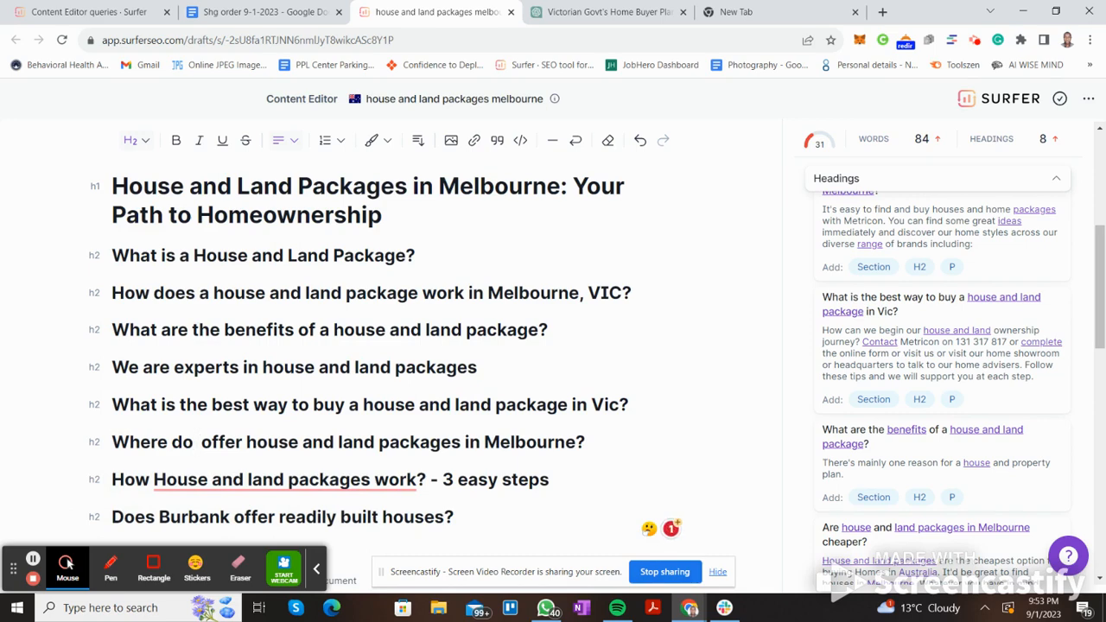
{"action": "type", "text": "U"}
{"action": "key", "text": "BackSpace"}
{"action": "type", "text": "()"}
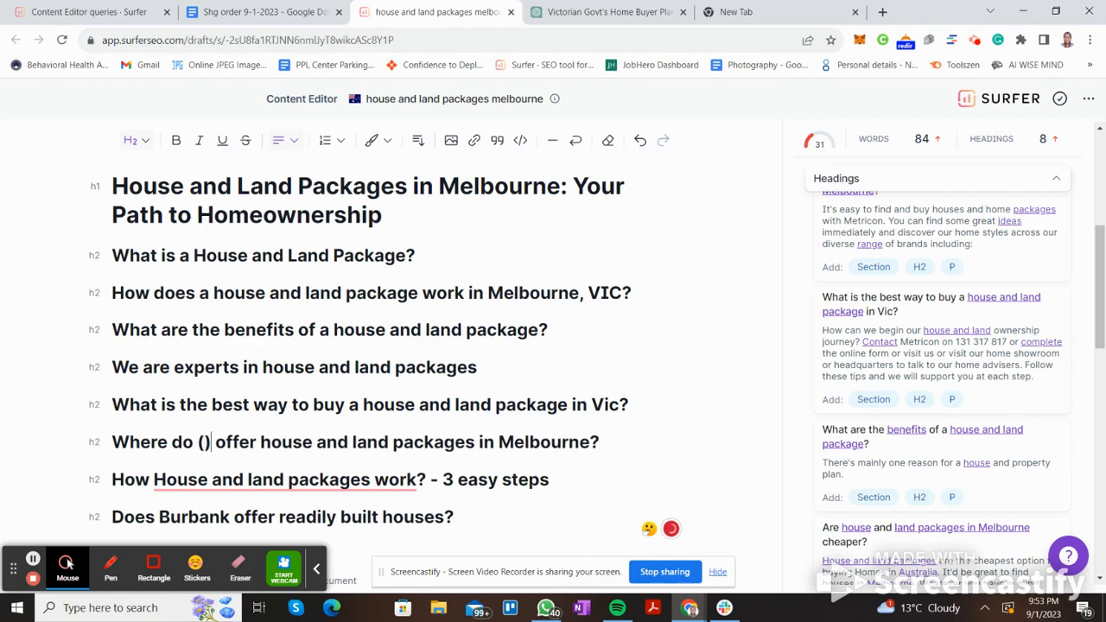
{"action": "key", "text": "Left"}
{"action": "type", "text": "use the client"}
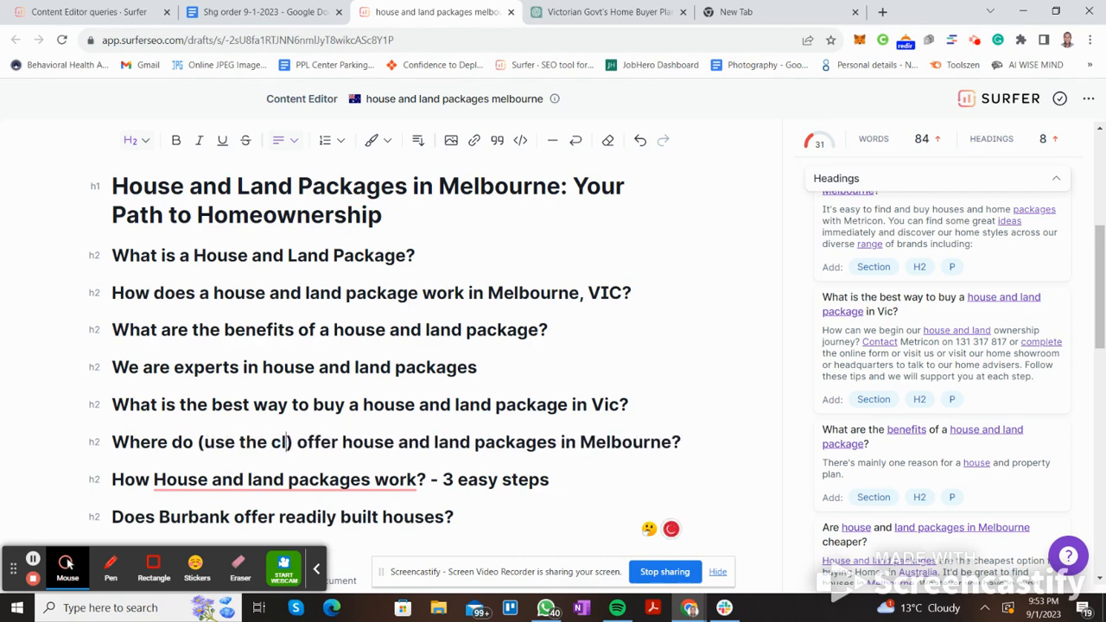
{"action": "type", "text": "'s br"}
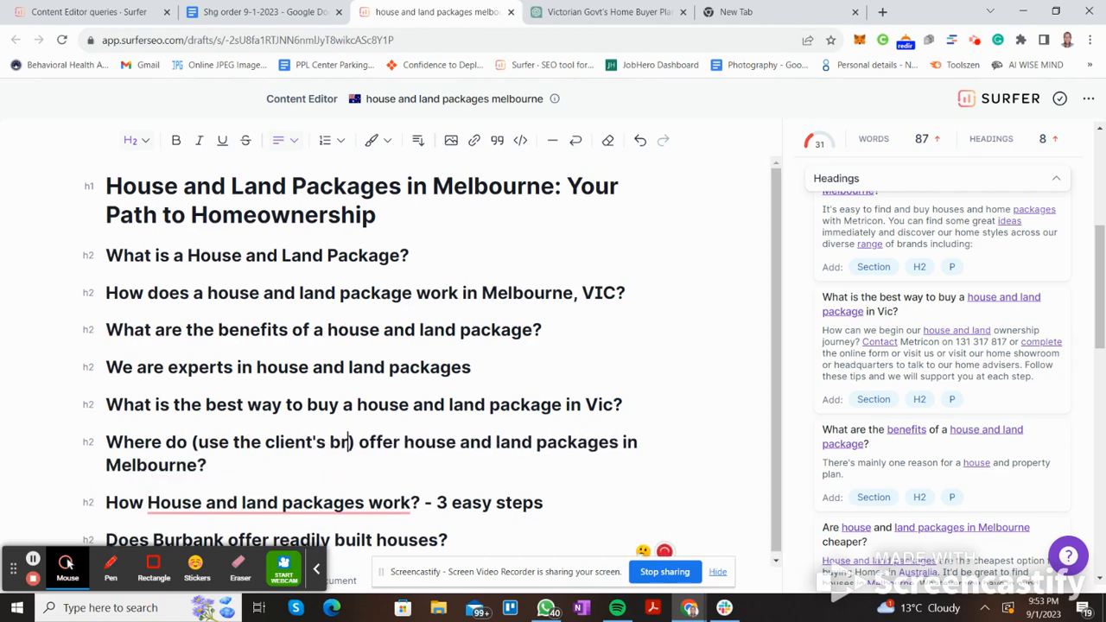
{"action": "type", "text": "and here"}
{"action": "key", "text": "Down"}
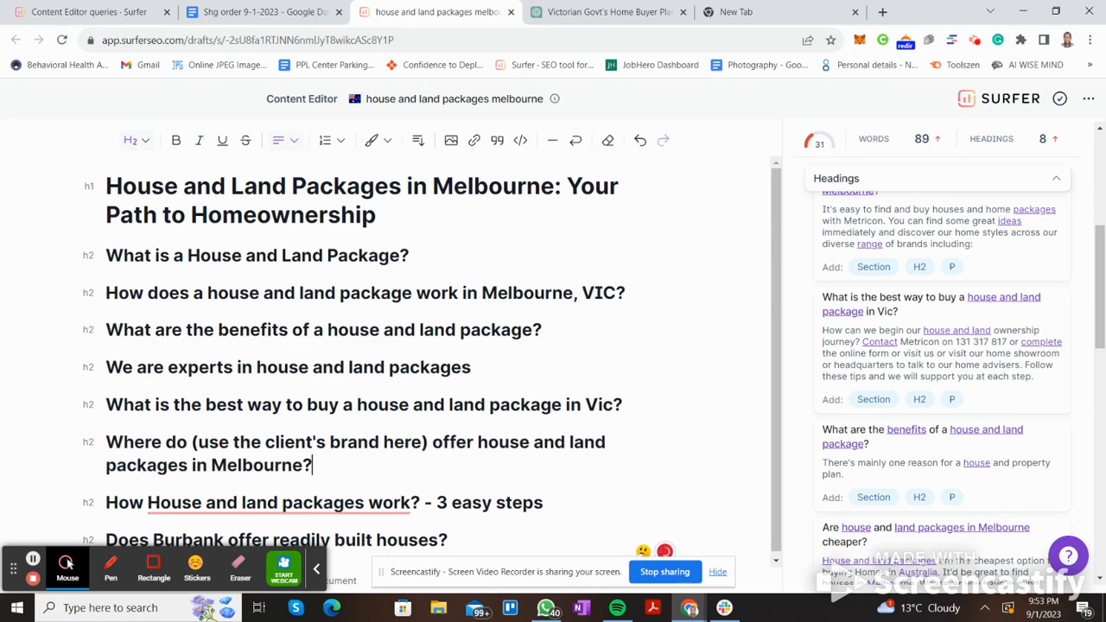
Delete the "Does Burbank offer readily built houses?" heading text from the end of the outline
{"action": "key", "text": "Right"}
{"action": "key", "text": "Down"}
{"action": "key", "text": "Down"}
{"action": "key", "text": "Up"}
{"action": "key", "text": "Up"}
{"action": "key", "text": "Down"}
{"action": "key", "text": "Up"}
{"action": "key", "text": "Up"}
{"action": "key", "text": "Down"}
{"action": "key", "text": "Down"}
{"action": "key", "text": "Down"}
{"action": "key", "text": "Up"}
{"action": "key", "text": "Right"}
{"action": "key", "text": "Right"}
{"action": "key", "text": "Right"}
{"action": "key", "text": "Down"}
{"action": "key", "text": "Left"}
{"action": "key", "text": "Left"}
{"action": "key", "text": "Up"}
{"action": "key", "text": "Right"}
{"action": "key", "text": "Right"}
{"action": "key", "text": "Right"}
{"action": "key", "text": "Down"}
{"action": "key", "text": "Right"}
{"action": "key", "text": "Left"}
{"action": "key", "text": "shift+End"}
{"action": "key", "text": "BackSpace"}
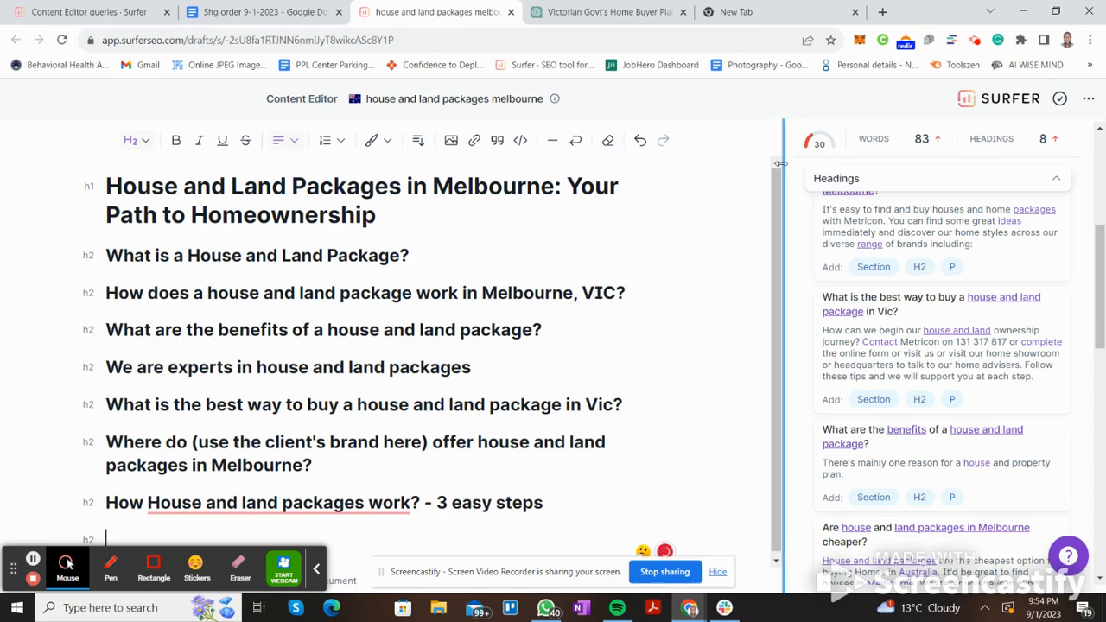
Collapse the outline builder's heading suggestions and review the remaining Melbourne headings from the title to the "3 easy steps" heading
{"action": "left_click_drag", "start_coordinate": [1102, 285], "coordinate": [1103, 201]}
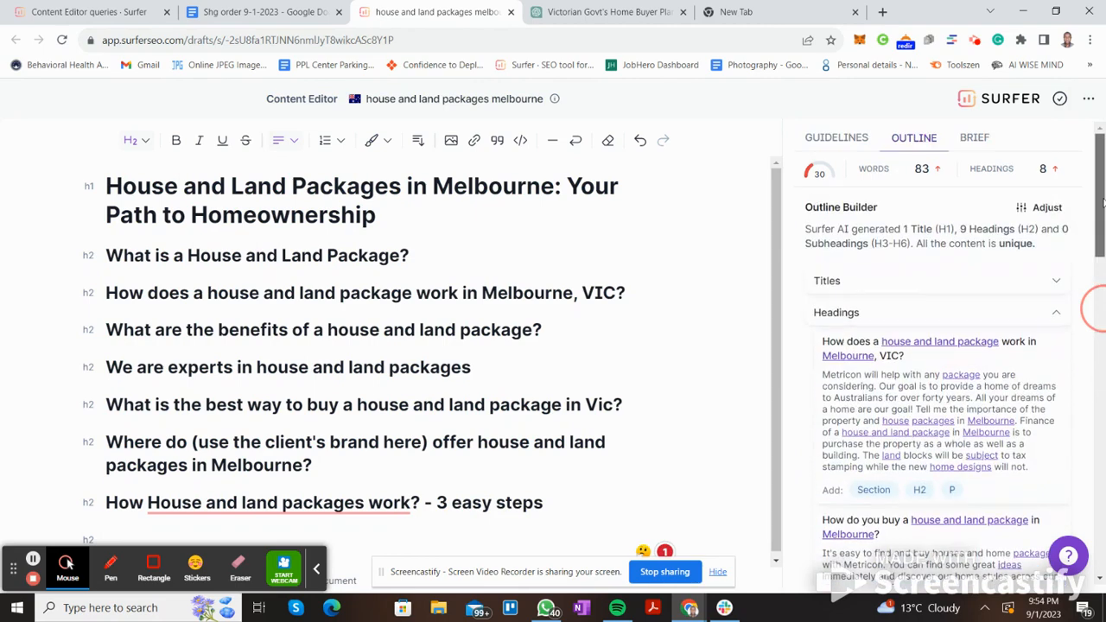
{"action": "left_click", "coordinate": [1056, 312]}
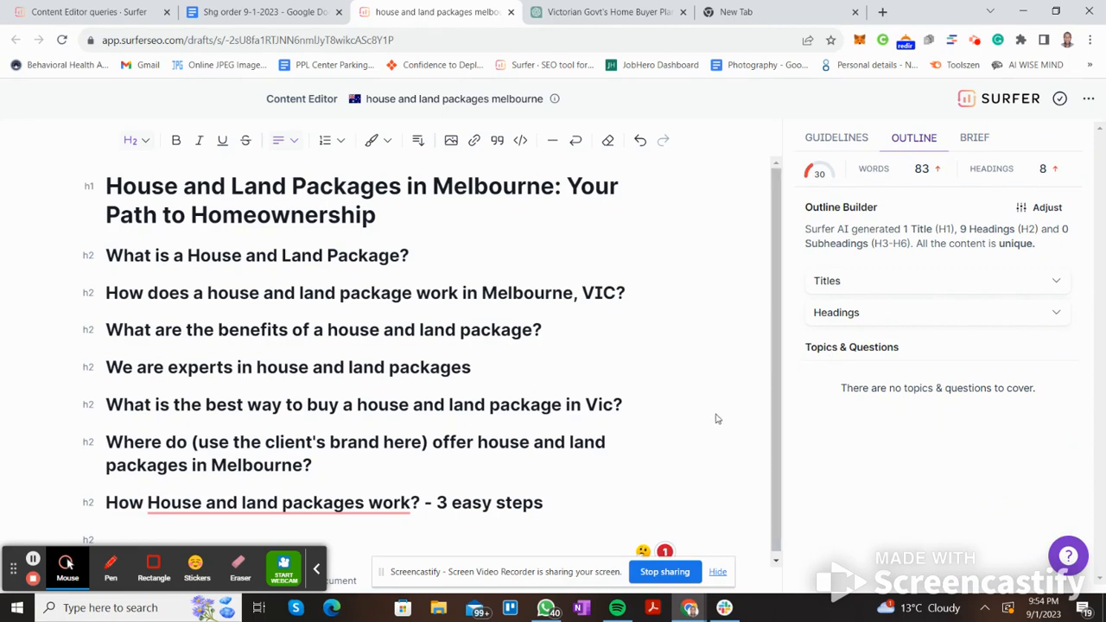
{"action": "mouse_move", "coordinate": [825, 176]}
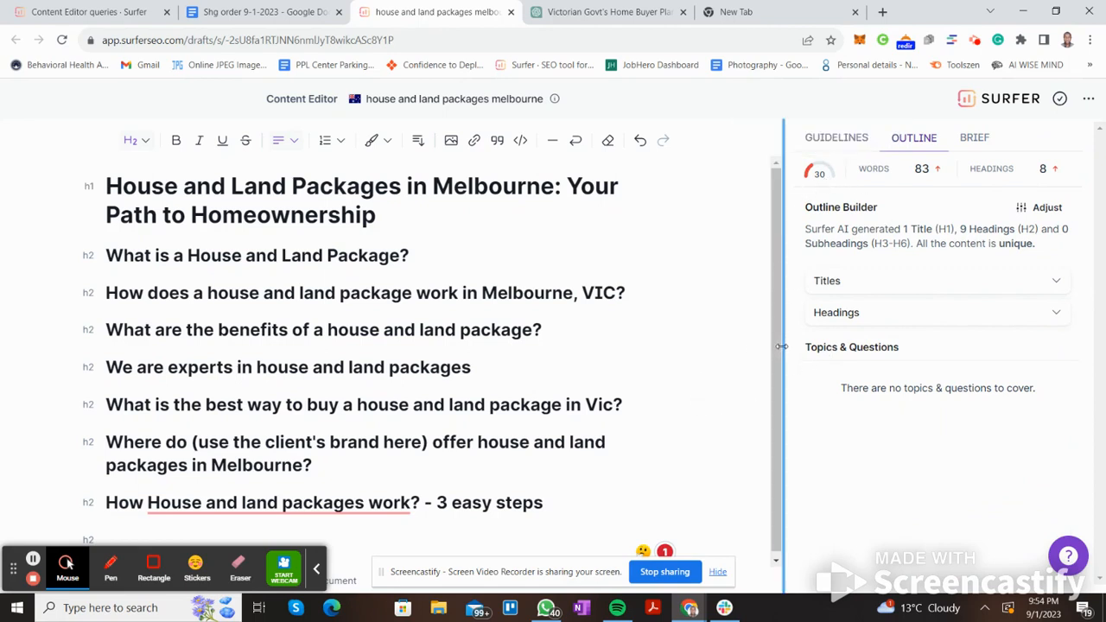
{"action": "left_click", "coordinate": [490, 446]}
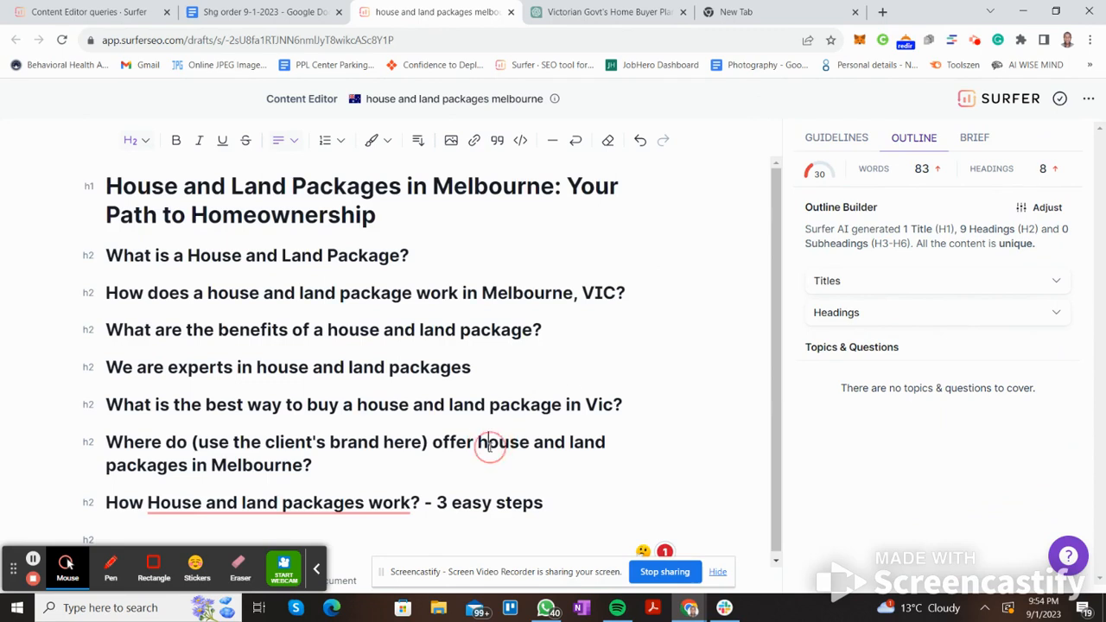
{"action": "key", "text": "Down"}
{"action": "key", "text": "Down"}
{"action": "key", "text": "Down"}
{"action": "key", "text": "Up"}
{"action": "key", "text": "Up"}
{"action": "key", "text": "Up"}
{"action": "key", "text": "Up"}
{"action": "key", "text": "Up"}
{"action": "key", "text": "Up"}
{"action": "key", "text": "Up"}
{"action": "key", "text": "Up"}
{"action": "key", "text": "Up"}
{"action": "key", "text": "Up"}
Close the Melbourne draft and open the Surfer draft linked under item 4, house and land packages sunshine coast, in the order document
{"action": "left_click", "coordinate": [511, 12]}
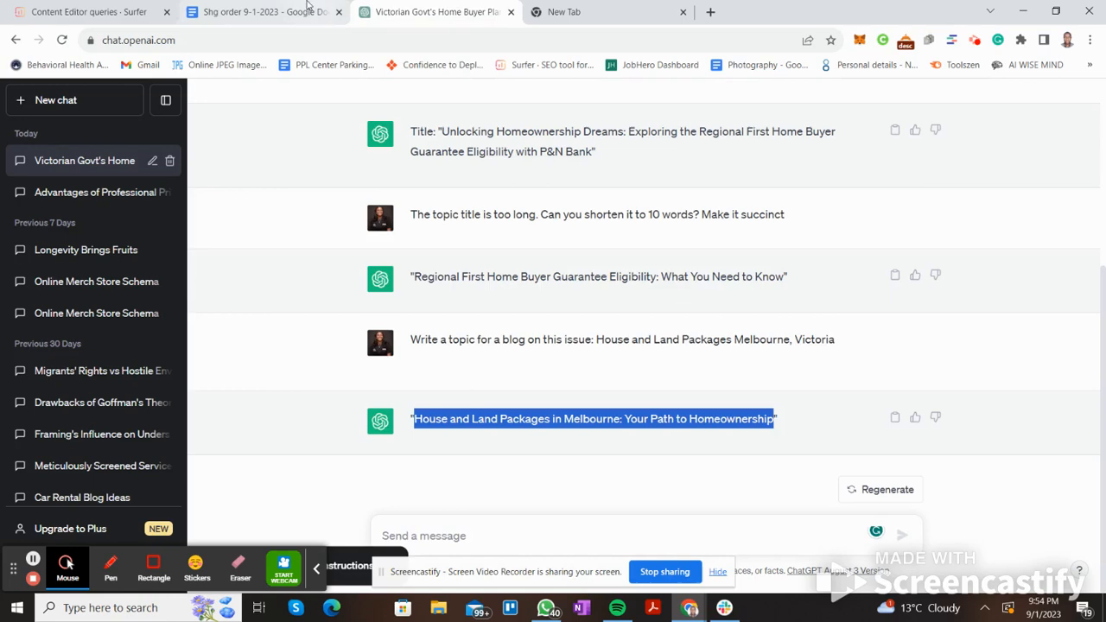
{"action": "left_click", "coordinate": [264, 11]}
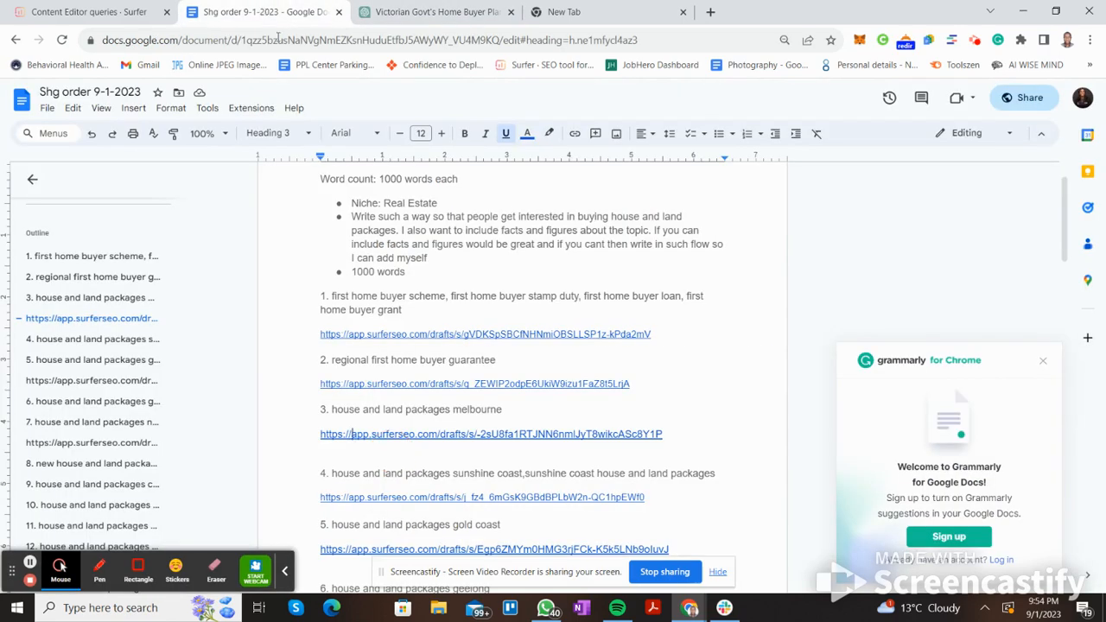
{"action": "left_click", "coordinate": [383, 500]}
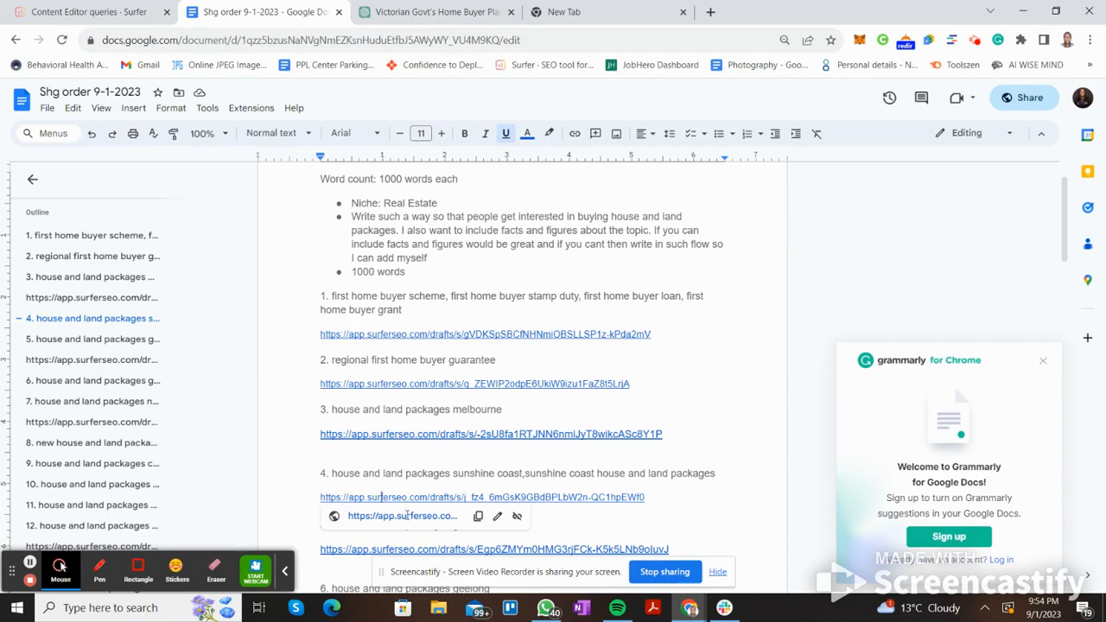
{"action": "left_click", "coordinate": [406, 517]}
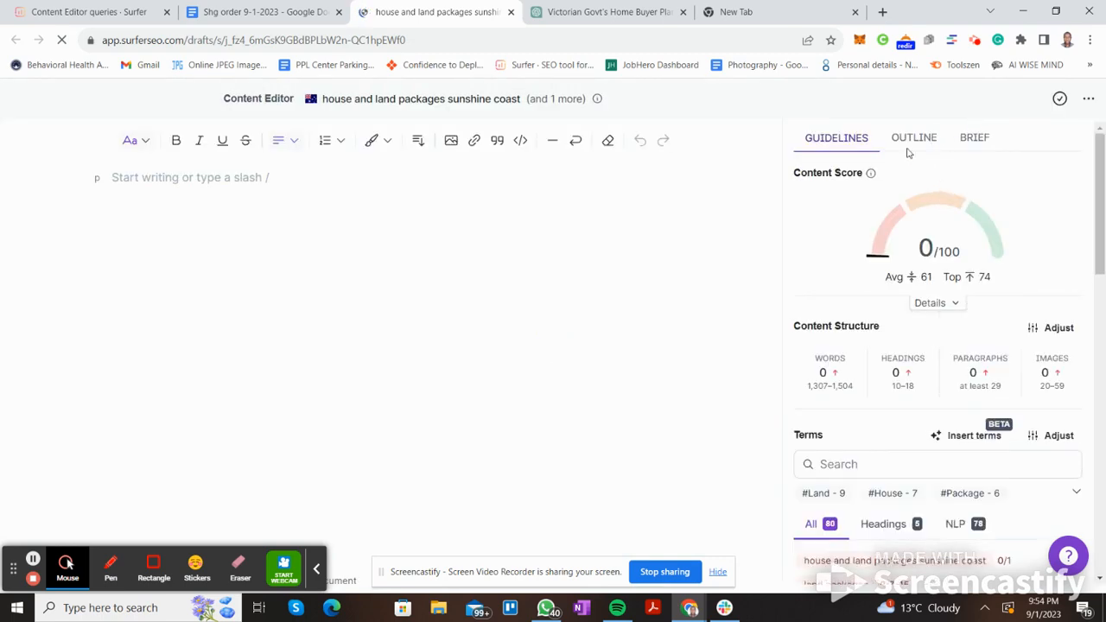
Insert the outline builder's suggested title "291 House And Land Packages for Sale in Sunshine Coast Greater Region, QLD | Domain" as the H1
{"action": "left_click", "coordinate": [911, 148]}
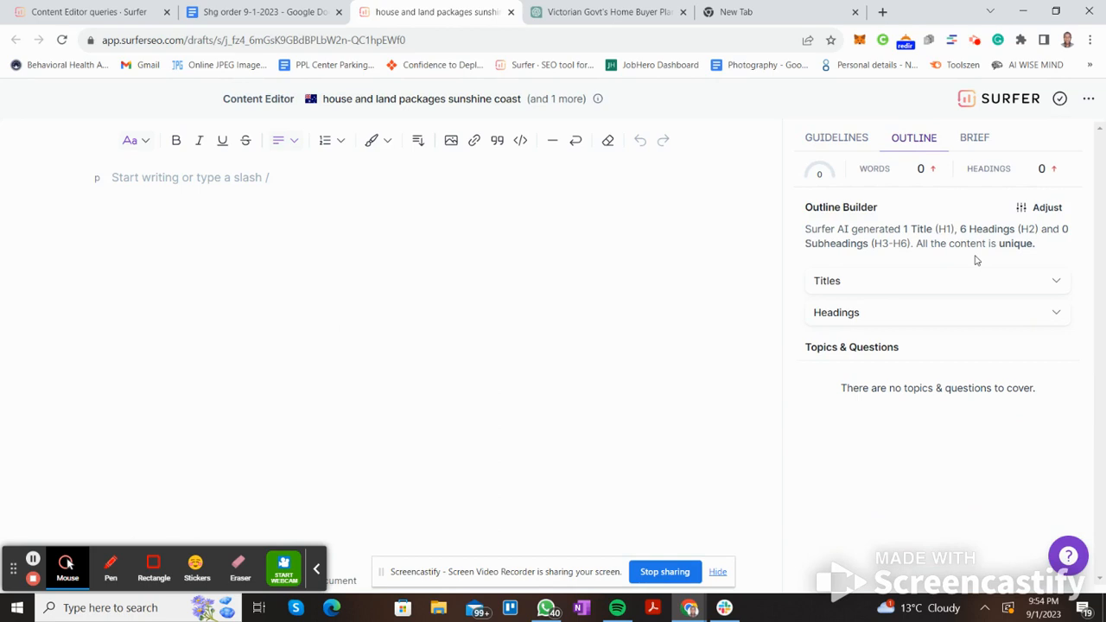
{"action": "left_click", "coordinate": [1056, 285]}
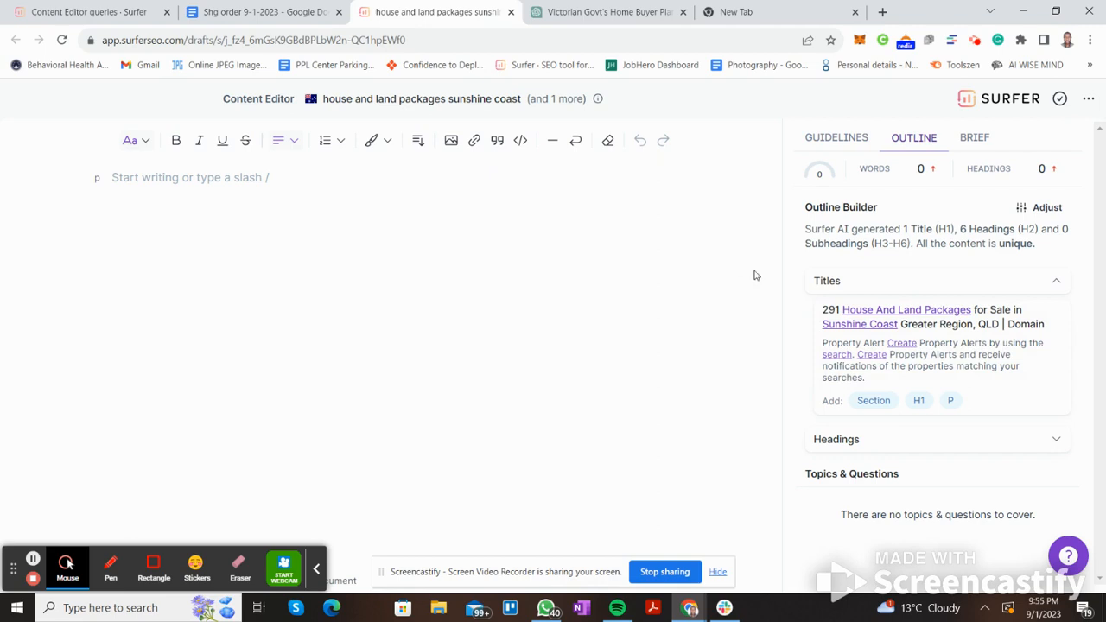
{"action": "left_click", "coordinate": [919, 402]}
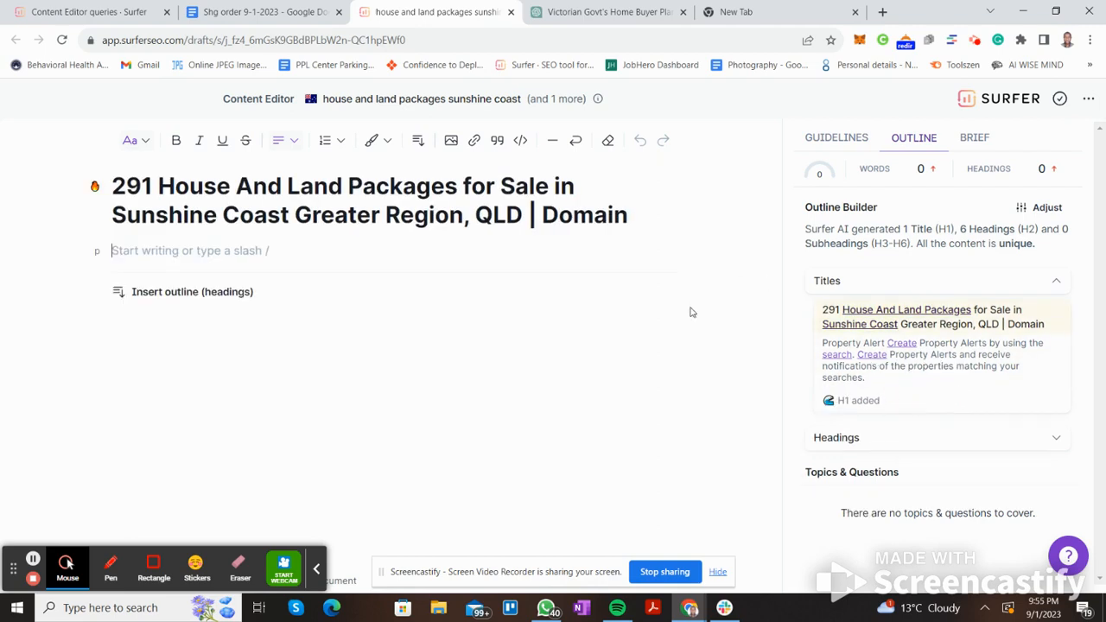
Copy the Sunshine Coast H1 title into a new message in the open ChatGPT conversation
{"action": "left_click", "coordinate": [178, 190]}
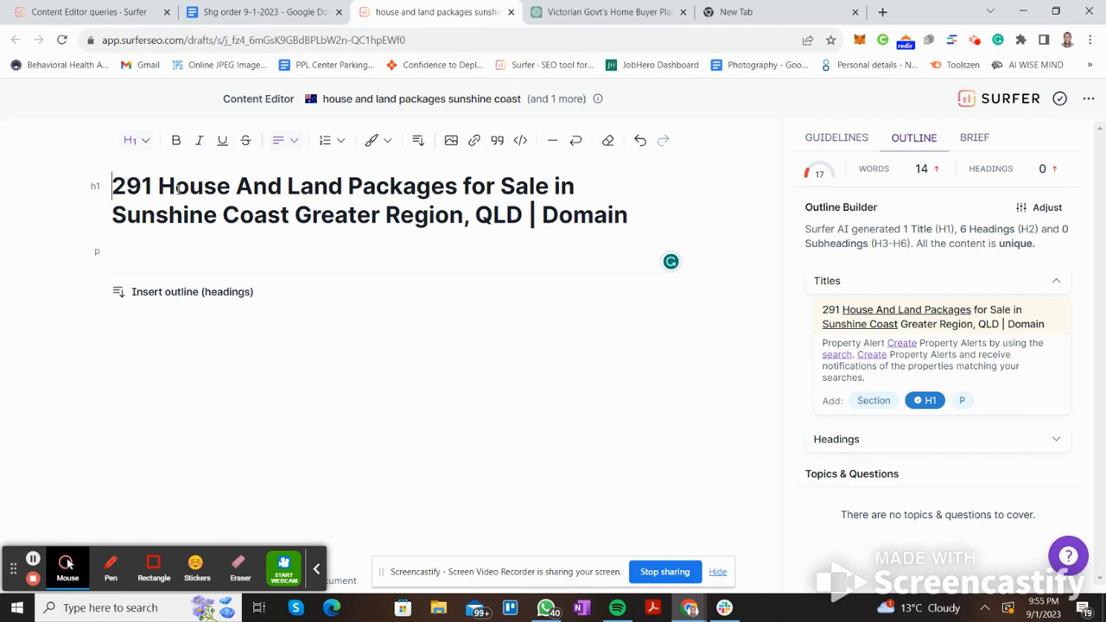
{"action": "triple_click", "coordinate": [179, 190]}
{"action": "key", "text": "ctrl+c"}
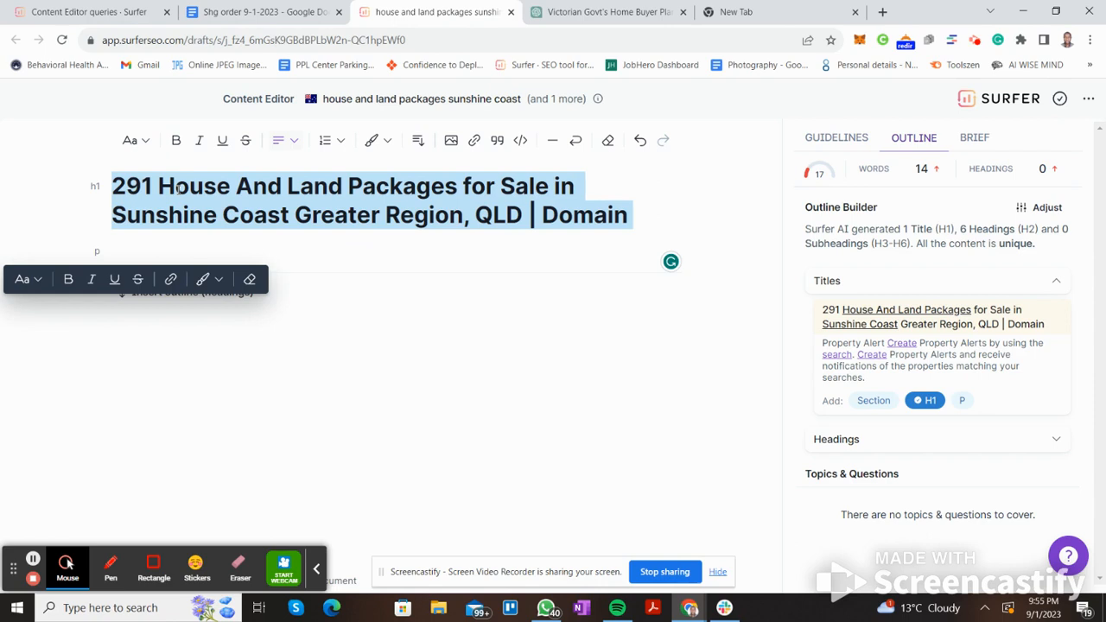
{"action": "left_click", "coordinate": [603, 10]}
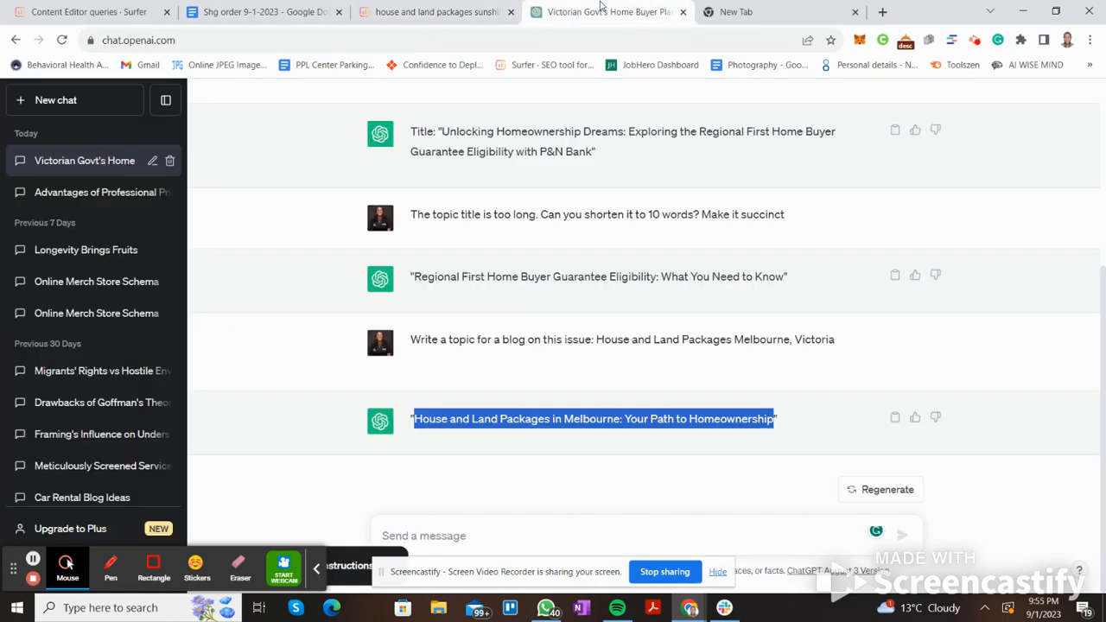
{"action": "left_click", "coordinate": [450, 539]}
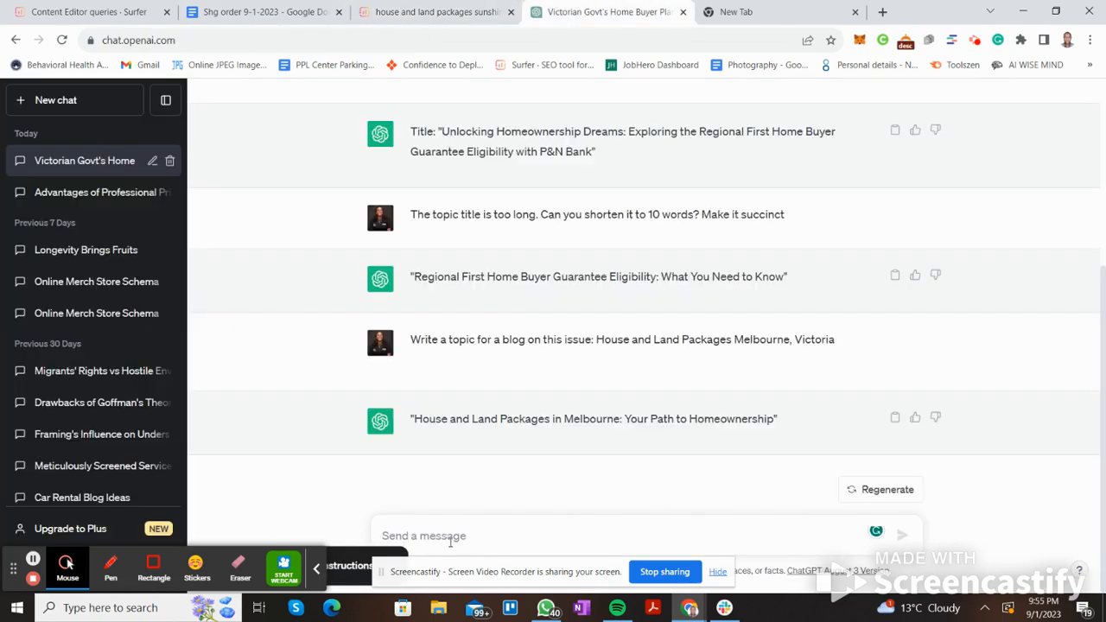
{"action": "key", "text": "ctrl+v"}
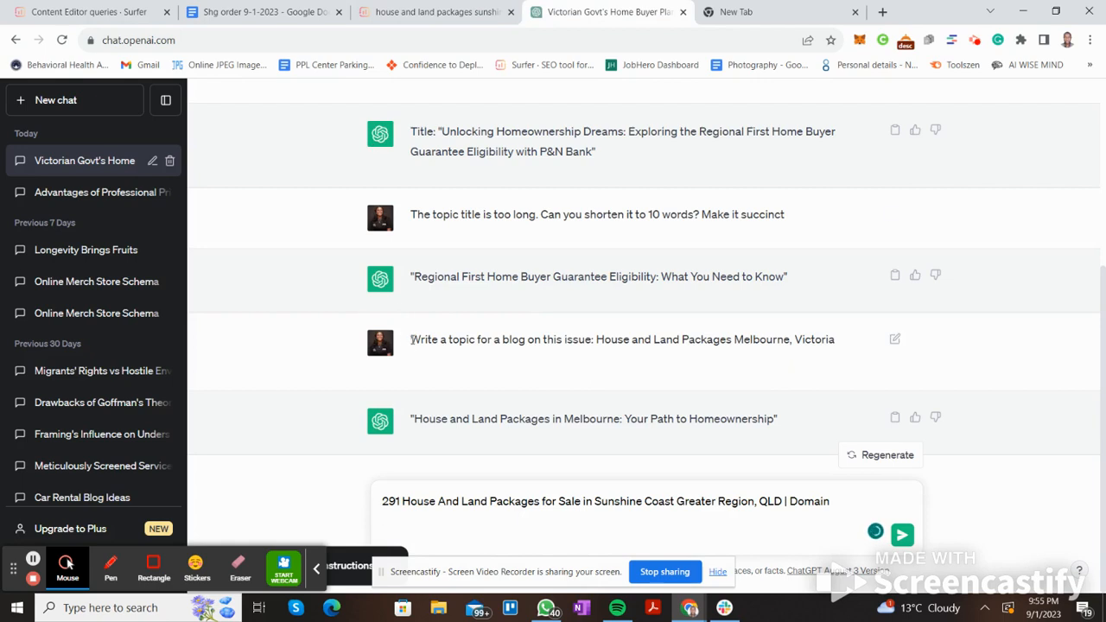
Put the earlier prompt wording "Write a topic for a blog on this issue:" before the pasted title and send the message
{"action": "left_click_drag", "start_coordinate": [412, 340], "coordinate": [595, 339]}
{"action": "key", "text": "ctrl+c"}
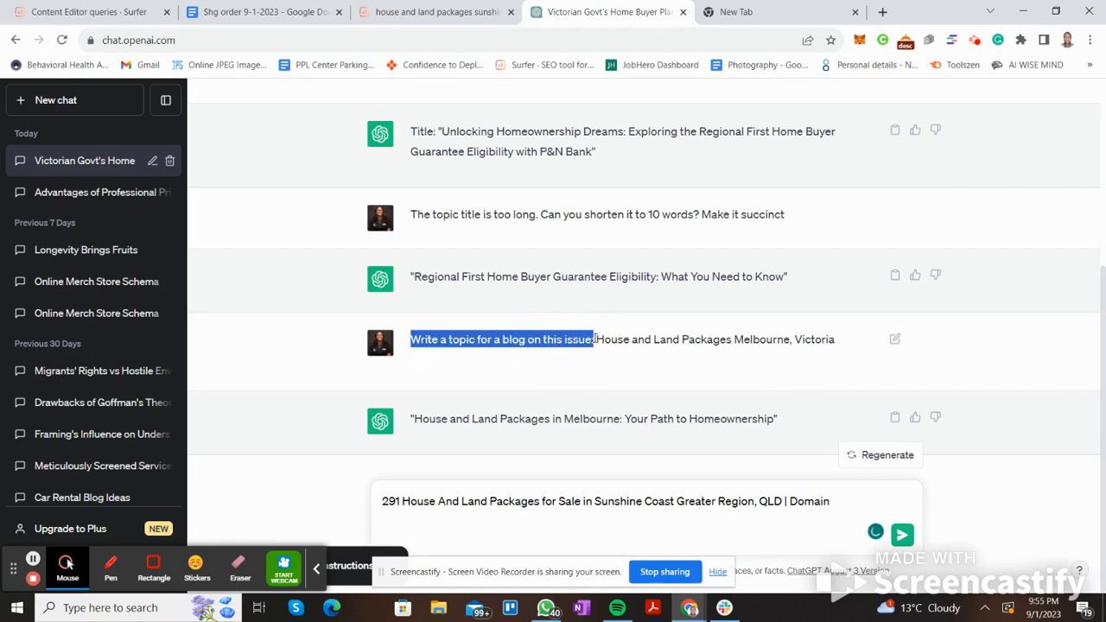
{"action": "left_click", "coordinate": [382, 503]}
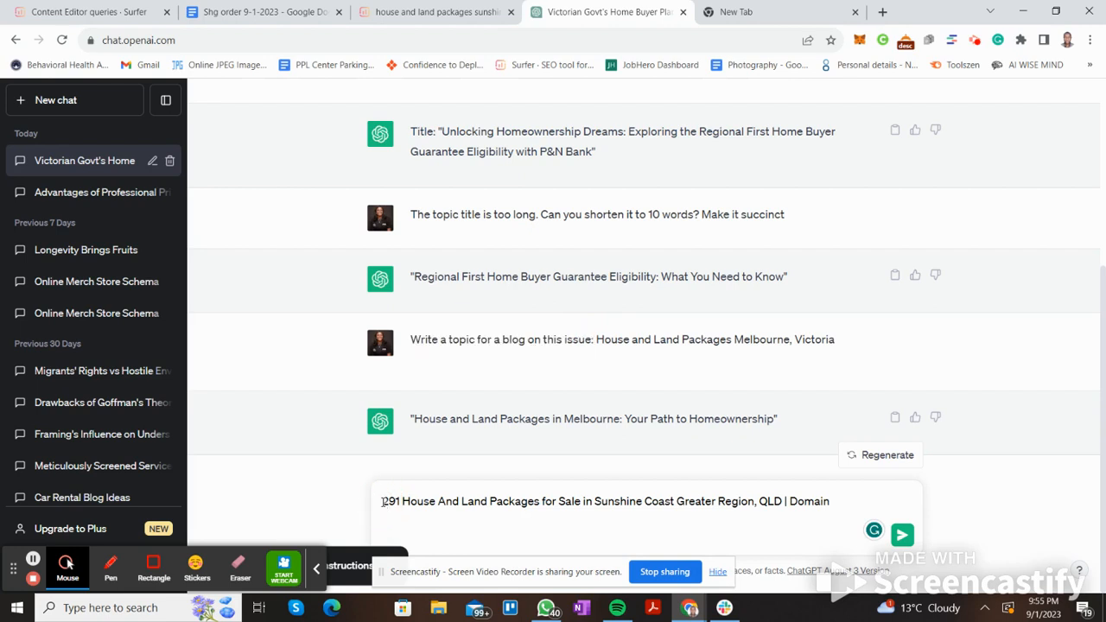
{"action": "left_click", "coordinate": [382, 502]}
{"action": "key", "text": "ctrl+v"}
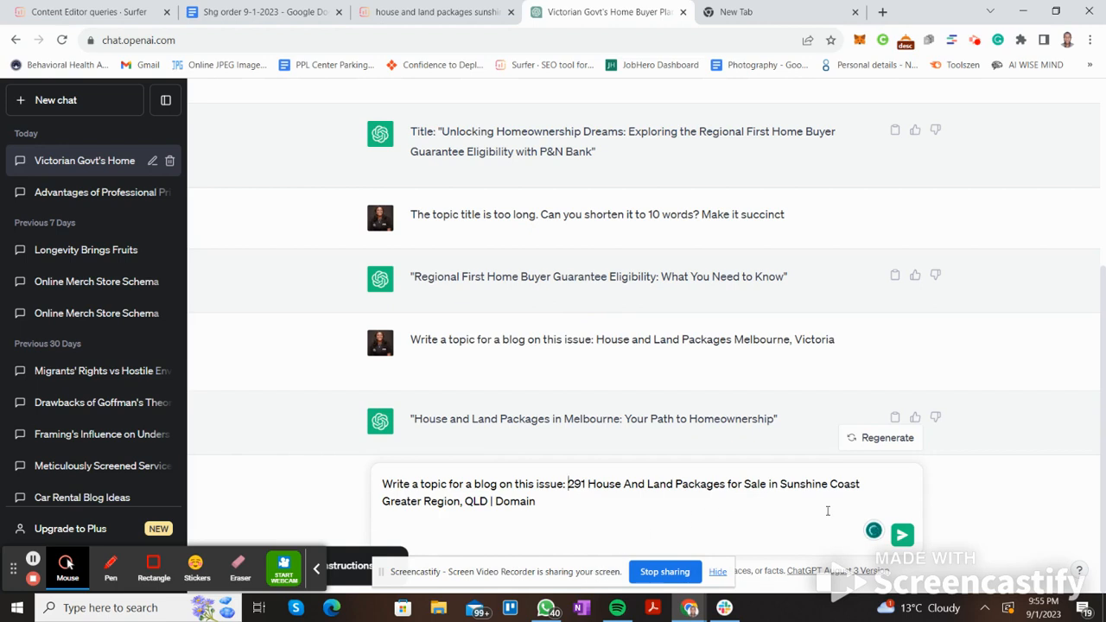
{"action": "left_click", "coordinate": [903, 537]}
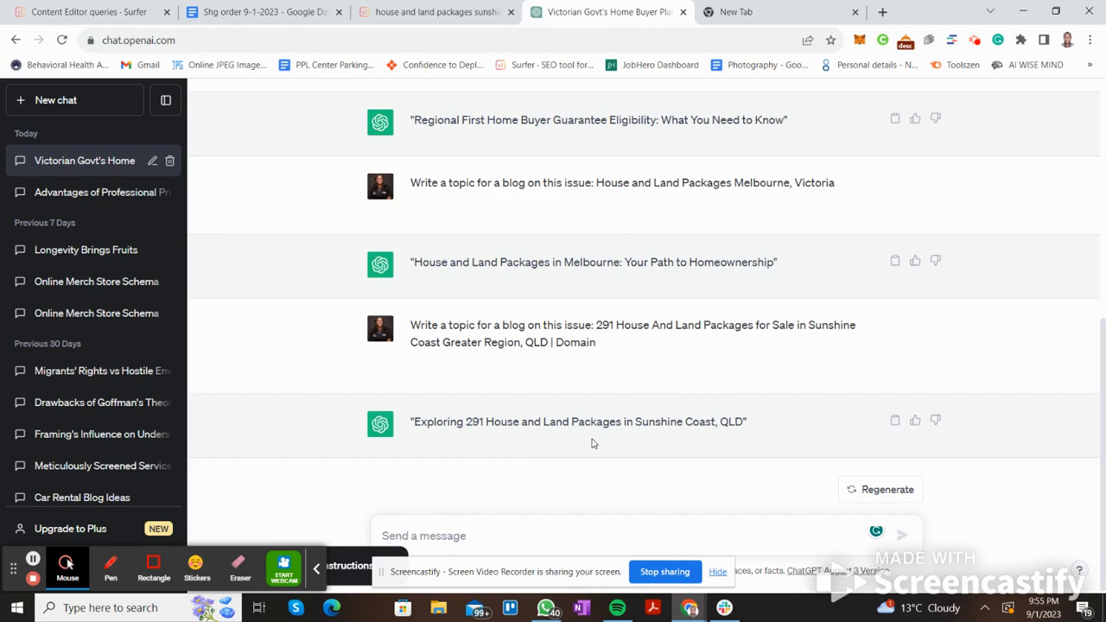
Send ChatGPT the follow-up "This topic is not interesting. Can you suggest a more interesting angle to this topic?"
{"action": "scroll", "coordinate": [795, 393], "scroll_direction": "up", "scroll_amount": 3}
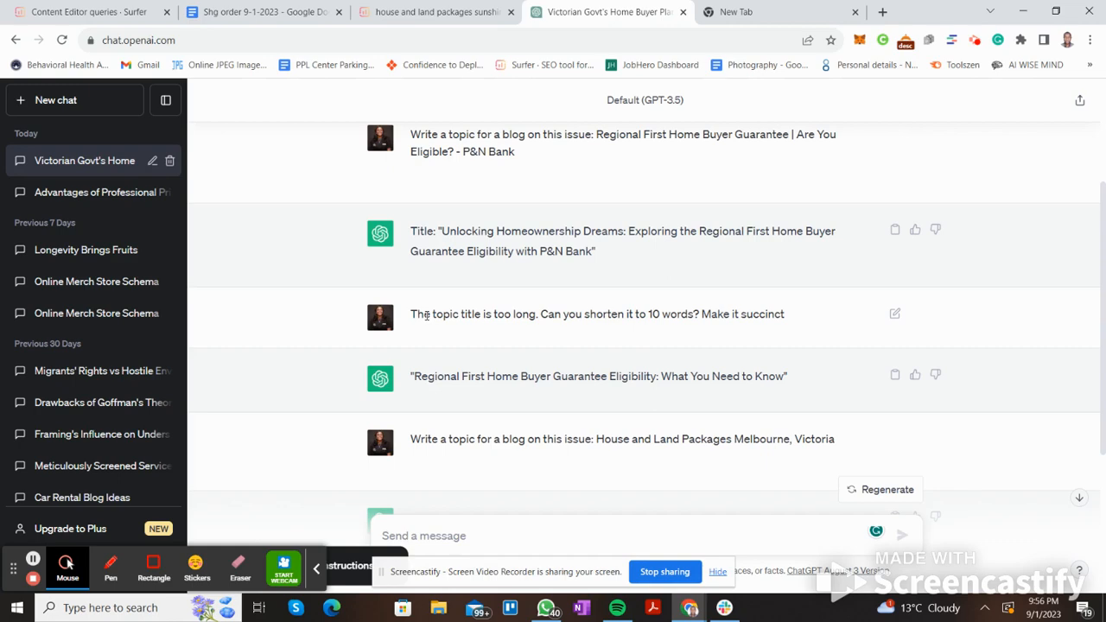
{"action": "scroll", "coordinate": [643, 303], "scroll_direction": "down", "scroll_amount": 3}
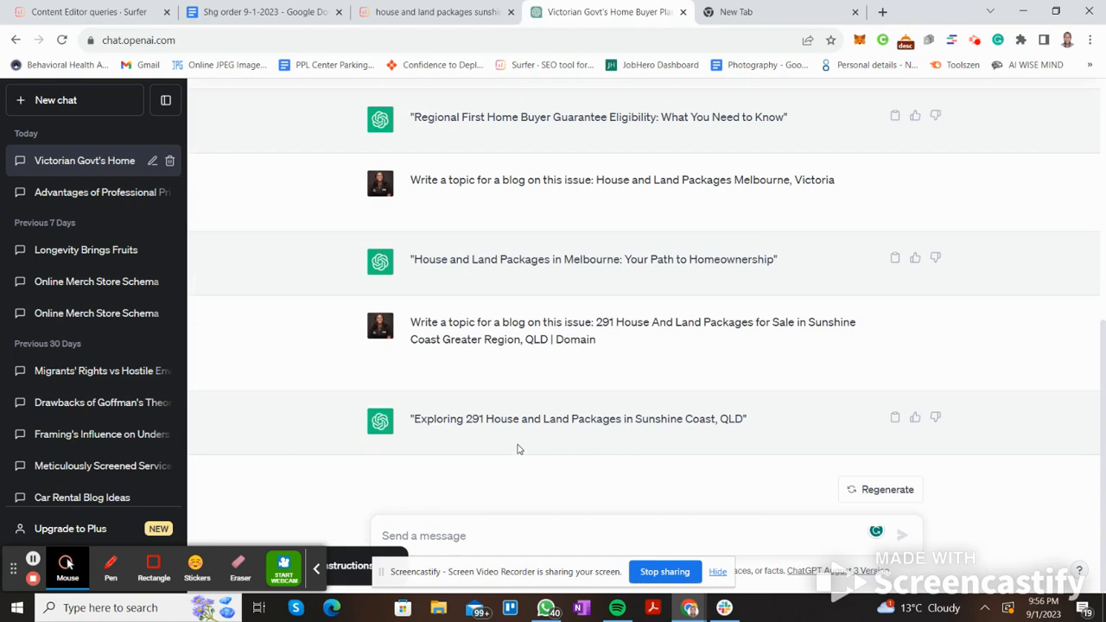
{"action": "left_click", "coordinate": [409, 7]}
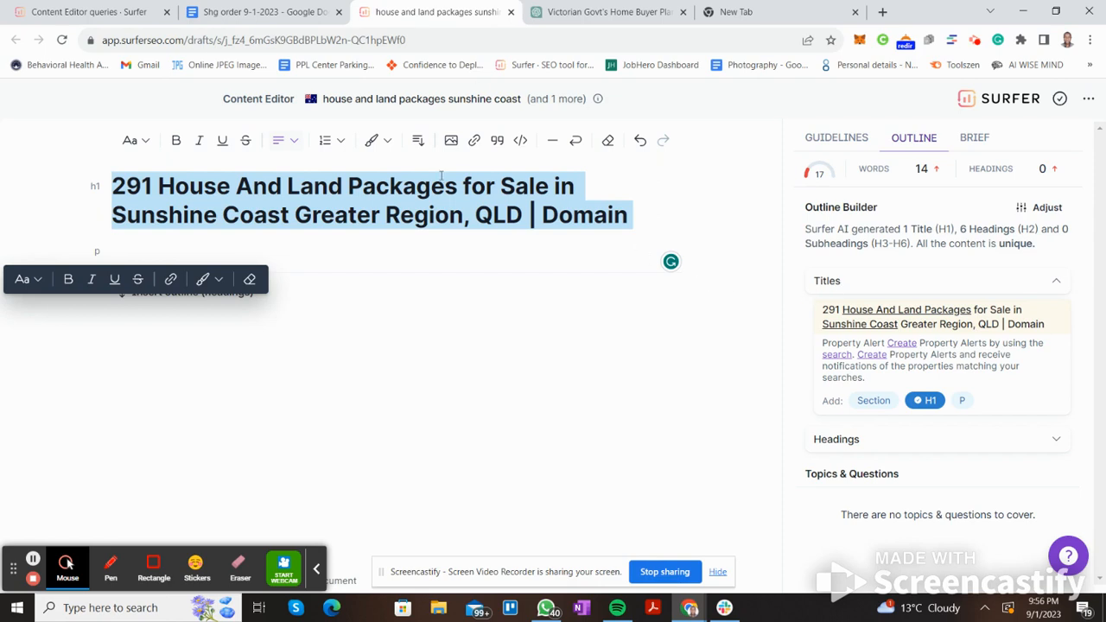
{"action": "left_click", "coordinate": [597, 9]}
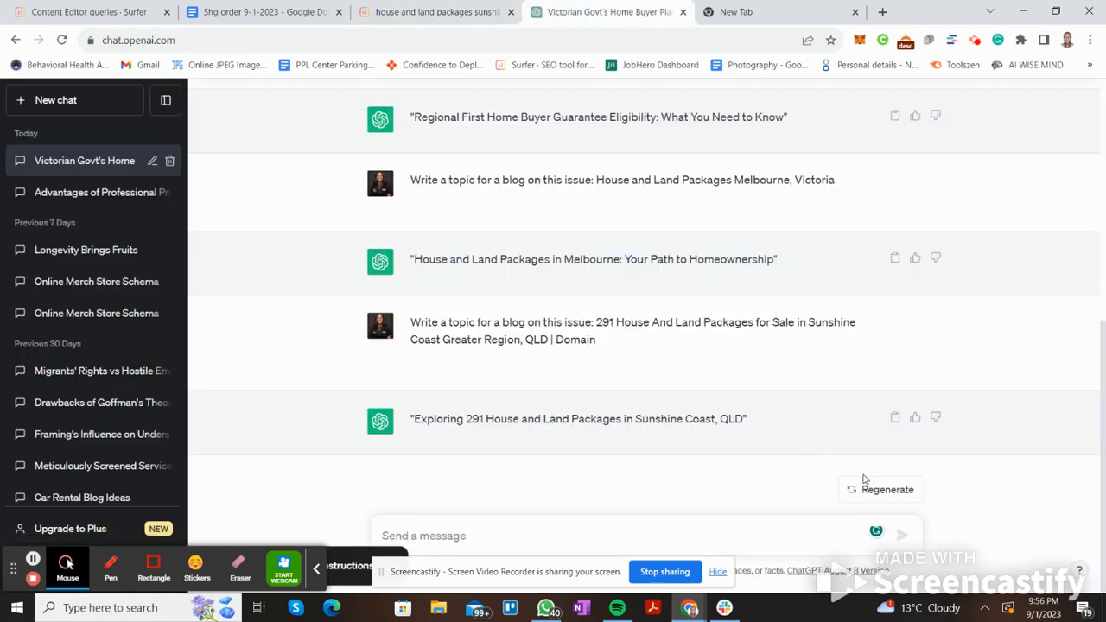
{"action": "left_click", "coordinate": [524, 533]}
{"action": "type", "text": "This topic"}
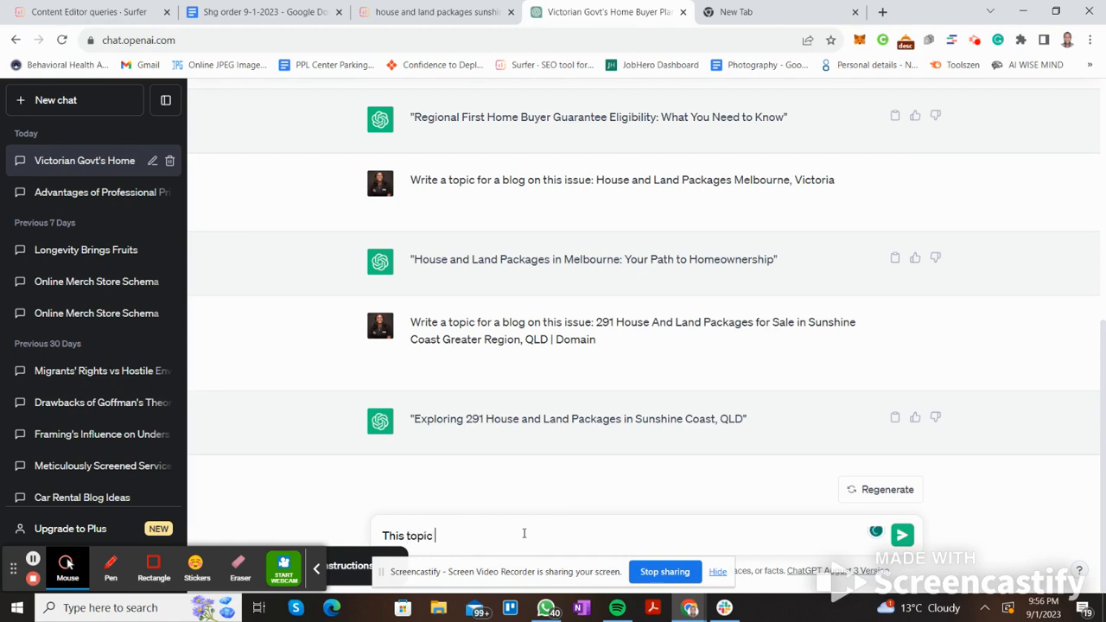
{"action": "type", "text": " is not interesting. Can you su"}
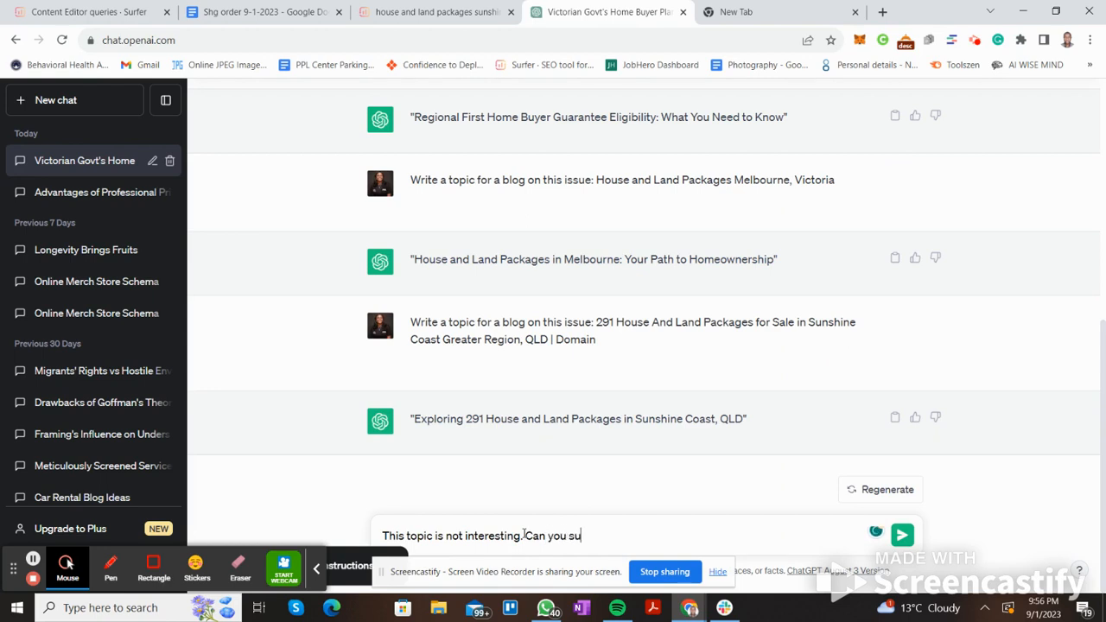
{"action": "type", "text": "ggest a more interesting"}
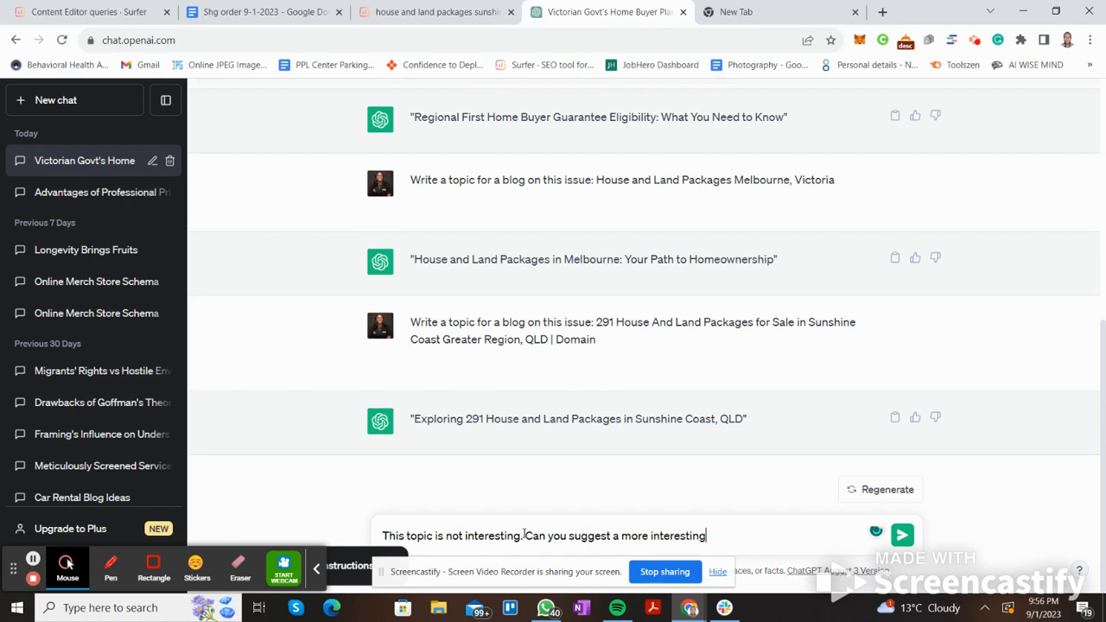
{"action": "type", "text": " angle to thi"}
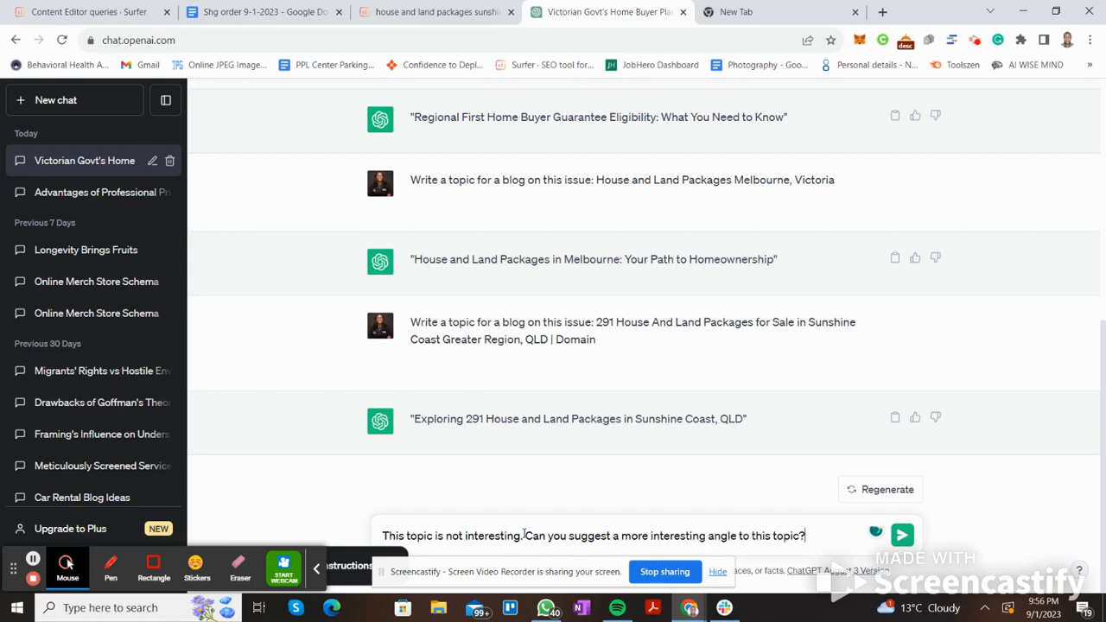
{"action": "type", "text": "s topic?"}
{"action": "left_click", "coordinate": [908, 543]}
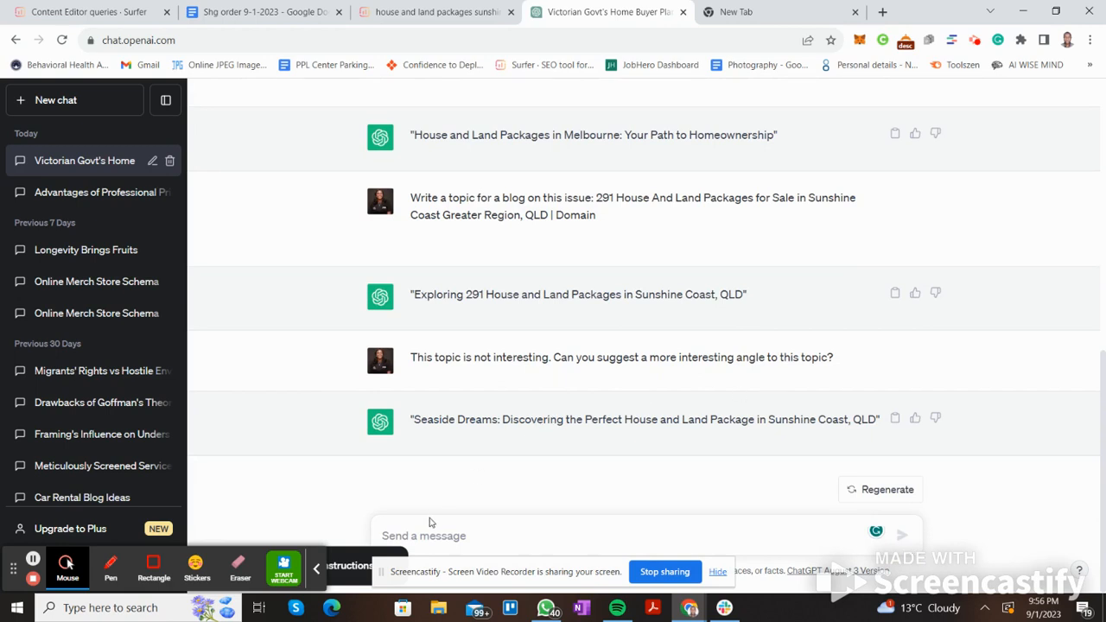
Draft "How to Discover the Perfect House and Land Package in Sunshine Coast, QLD" in the message box, reusing the suggested title's ending
{"action": "left_click", "coordinate": [440, 535]}
{"action": "type", "text": "Di"}
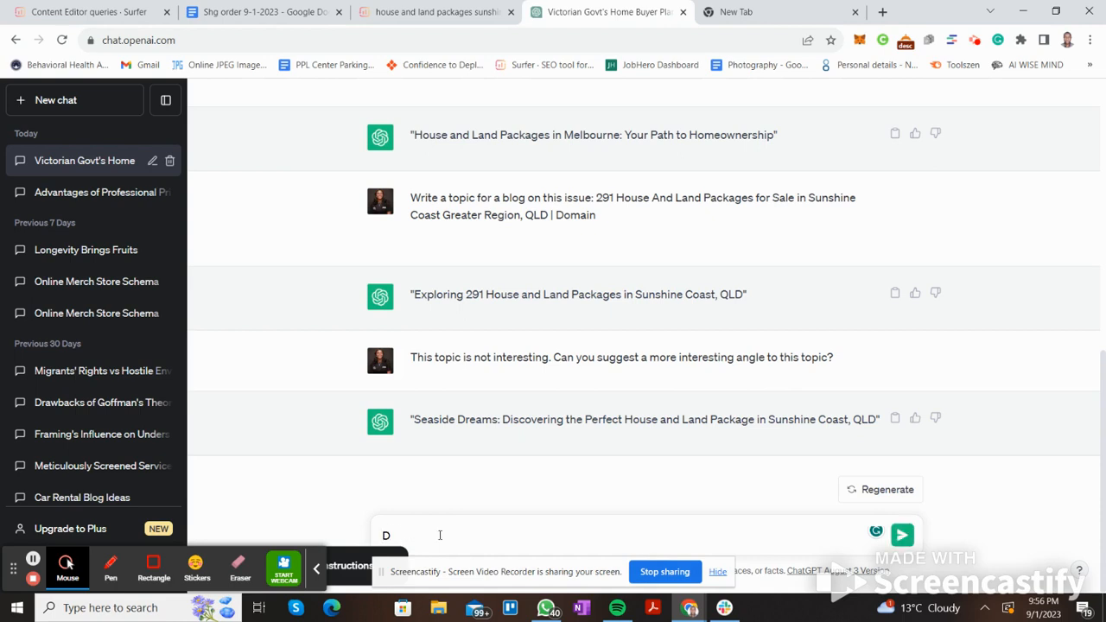
{"action": "key", "text": "BackSpace"}
{"action": "type", "text": "How to Discover the Perfect House"}
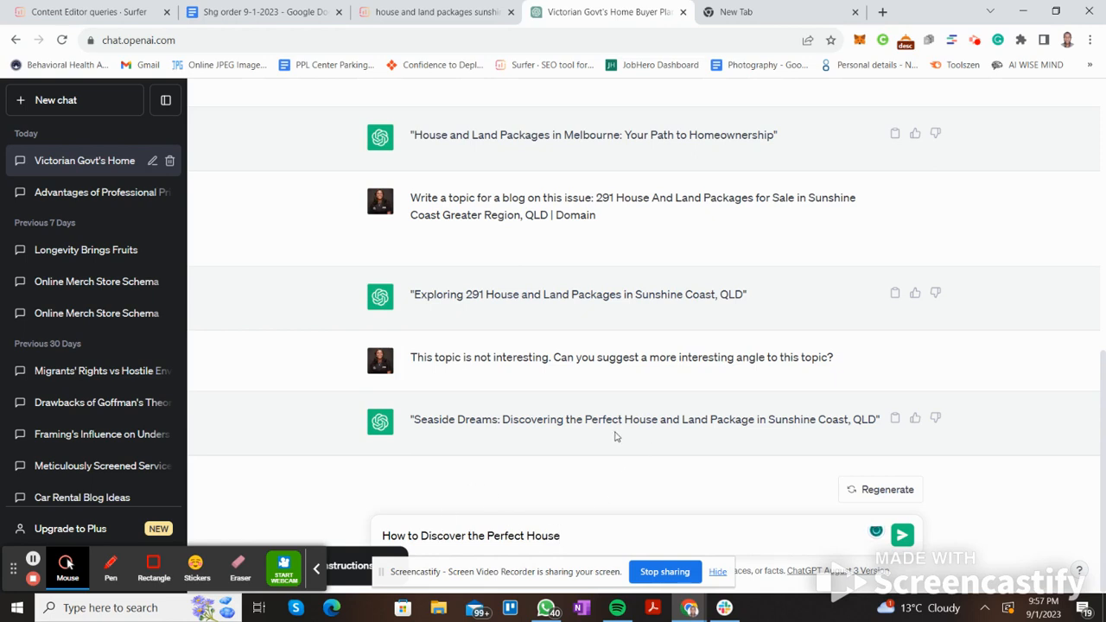
{"action": "left_click_drag", "start_coordinate": [662, 420], "coordinate": [879, 421]}
{"action": "key", "text": "ctrl+c"}
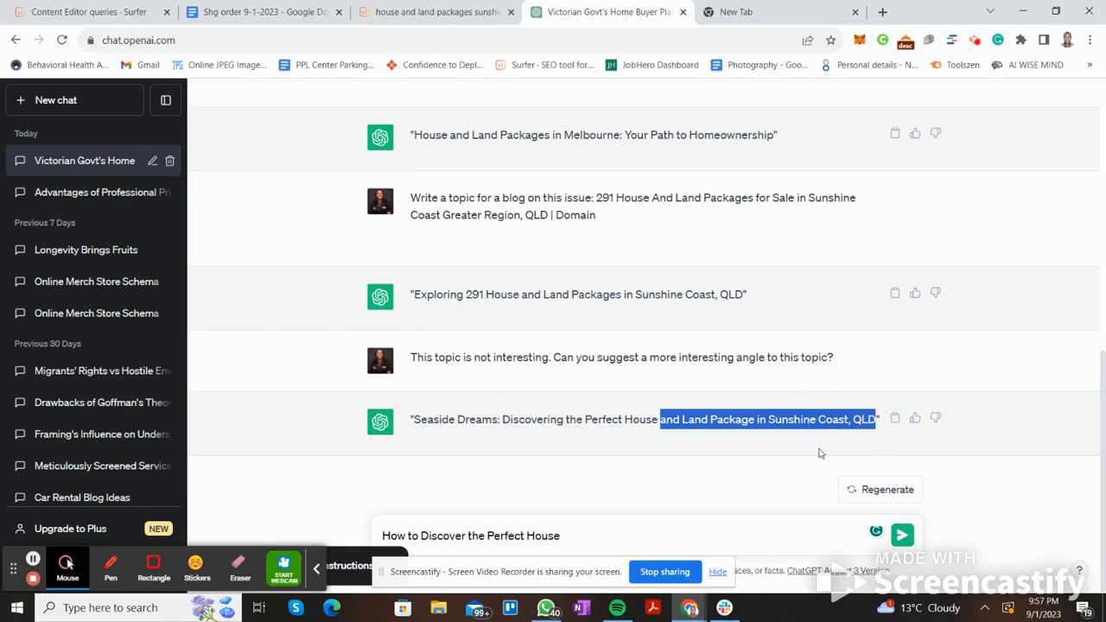
{"action": "left_click", "coordinate": [639, 545]}
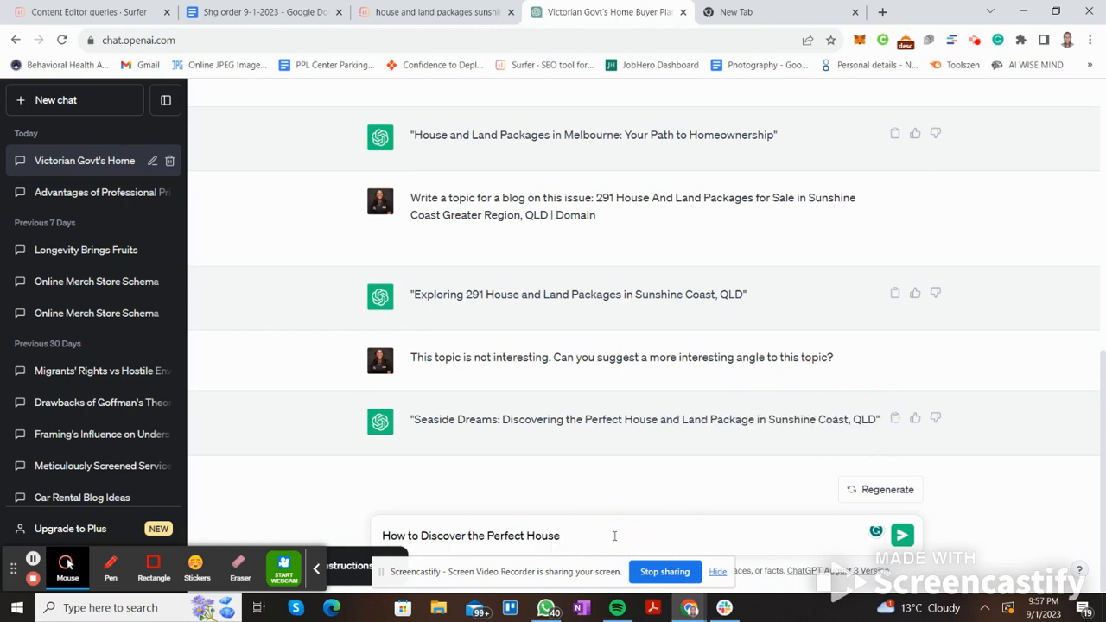
{"action": "key", "text": "ctrl+v"}
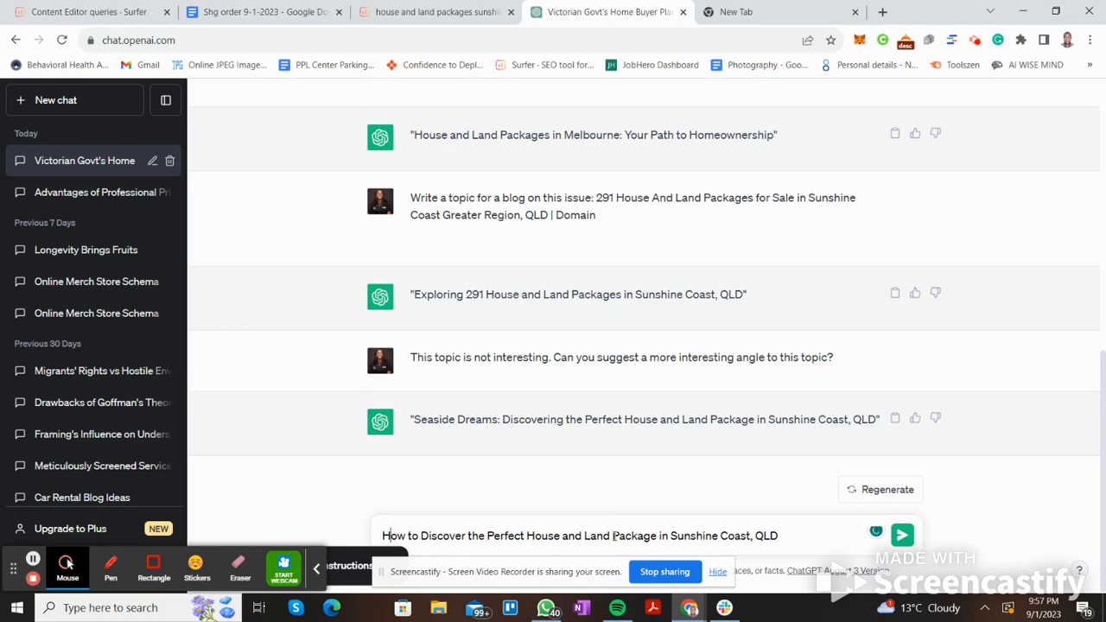
Copy the drafted title from the ChatGPT message box and delete the existing "291 House And Land Packages" title in the Sunshine Coast Surfer draft
{"action": "key", "text": "ctrl+a"}
{"action": "key", "text": "ctrl+c"}
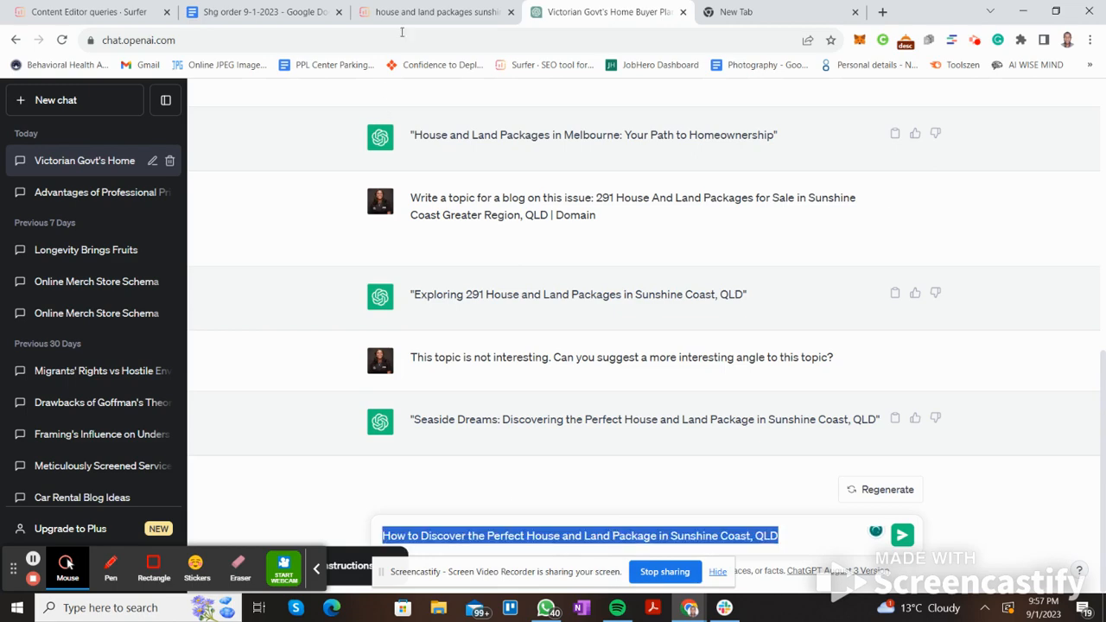
{"action": "left_click", "coordinate": [407, 14]}
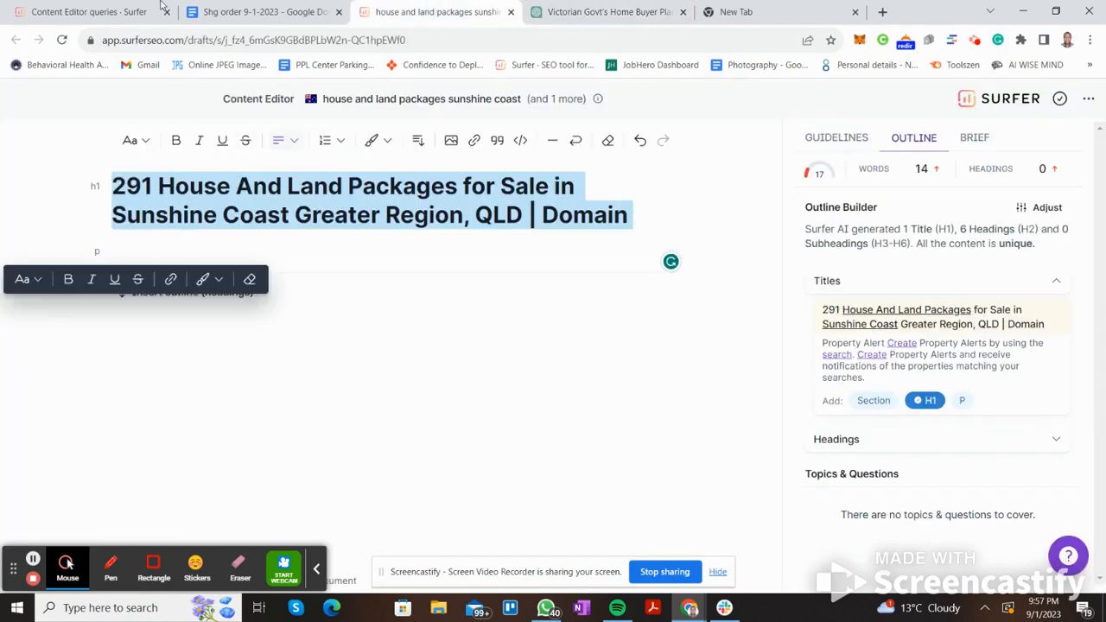
{"action": "left_click", "coordinate": [219, 10]}
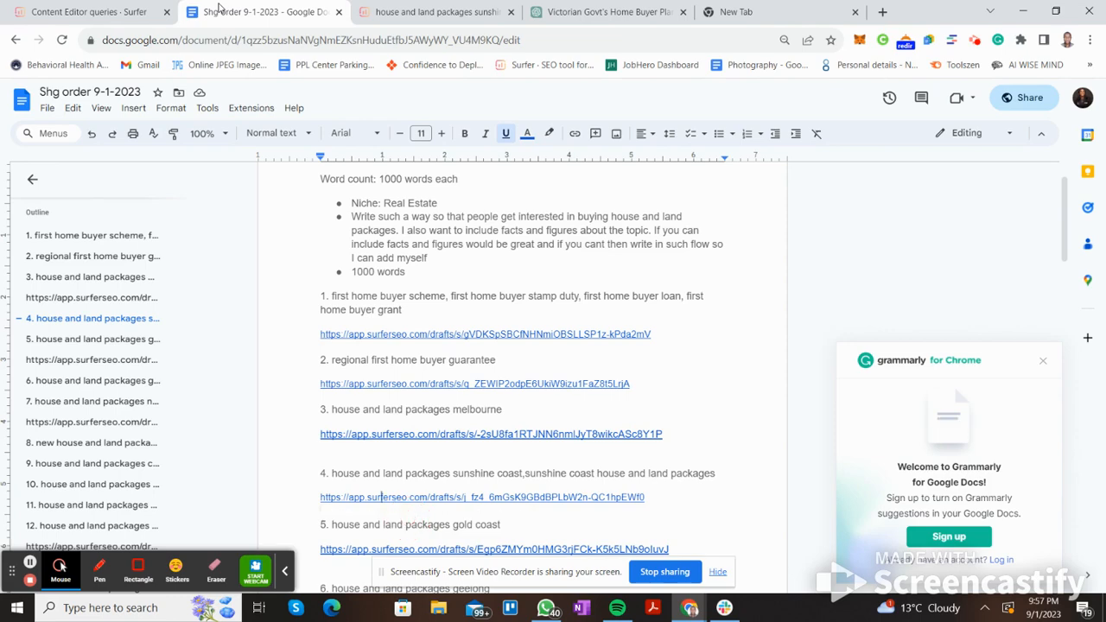
{"action": "left_click", "coordinate": [421, 11]}
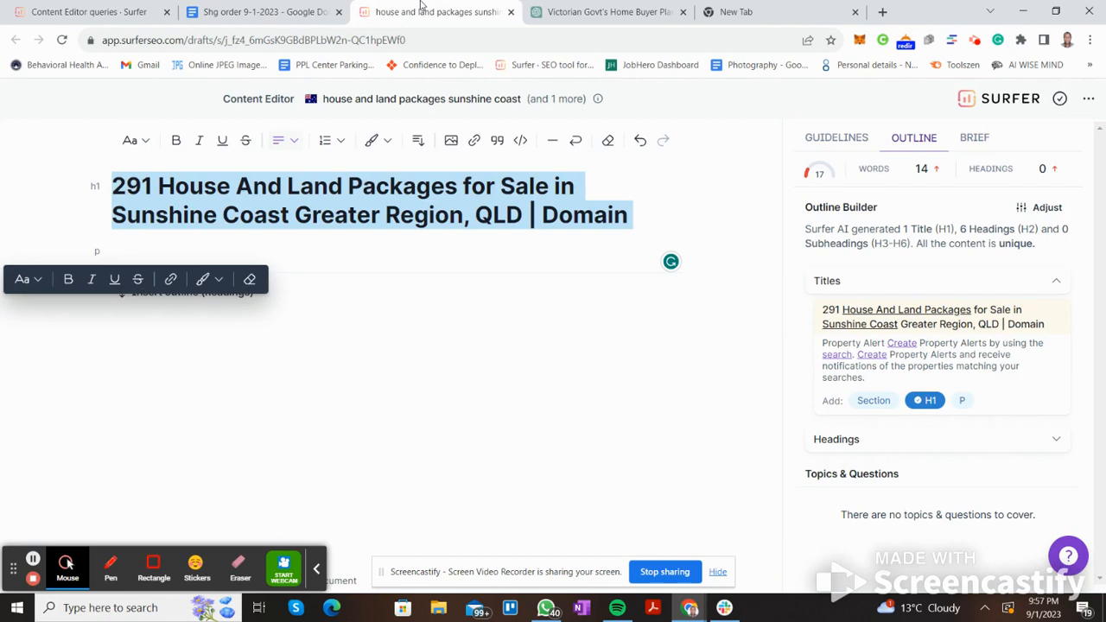
{"action": "key", "text": "BackSpace"}
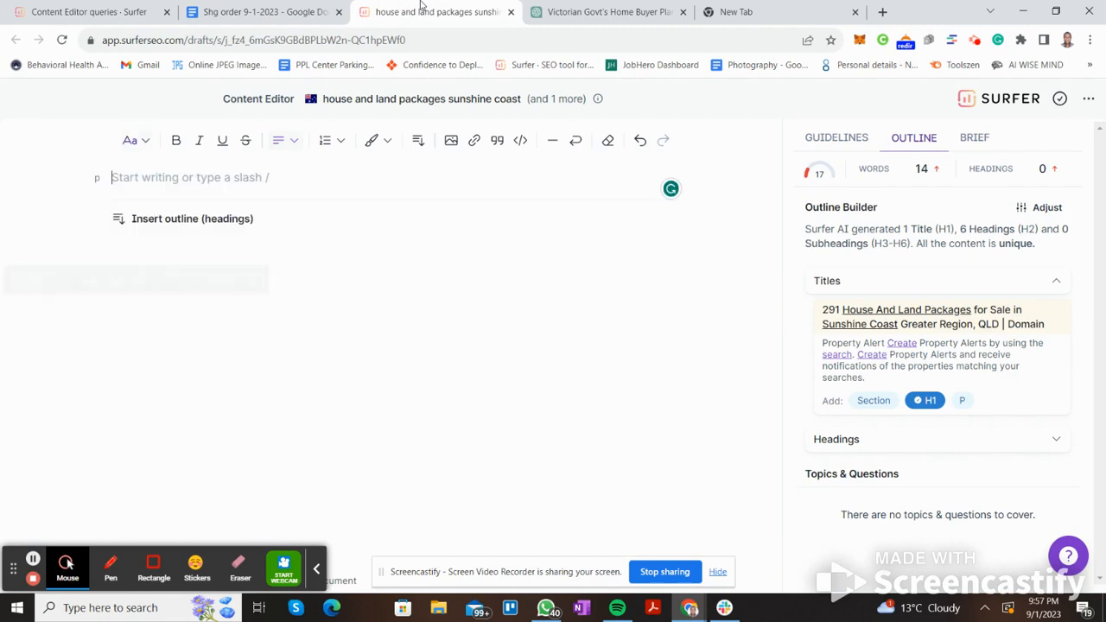
Paste "How to Discover the Perfect House and Land Package in Sunshine Coast, QLD" into the empty draft and format it as Heading 1
{"action": "right_click", "coordinate": [149, 183]}
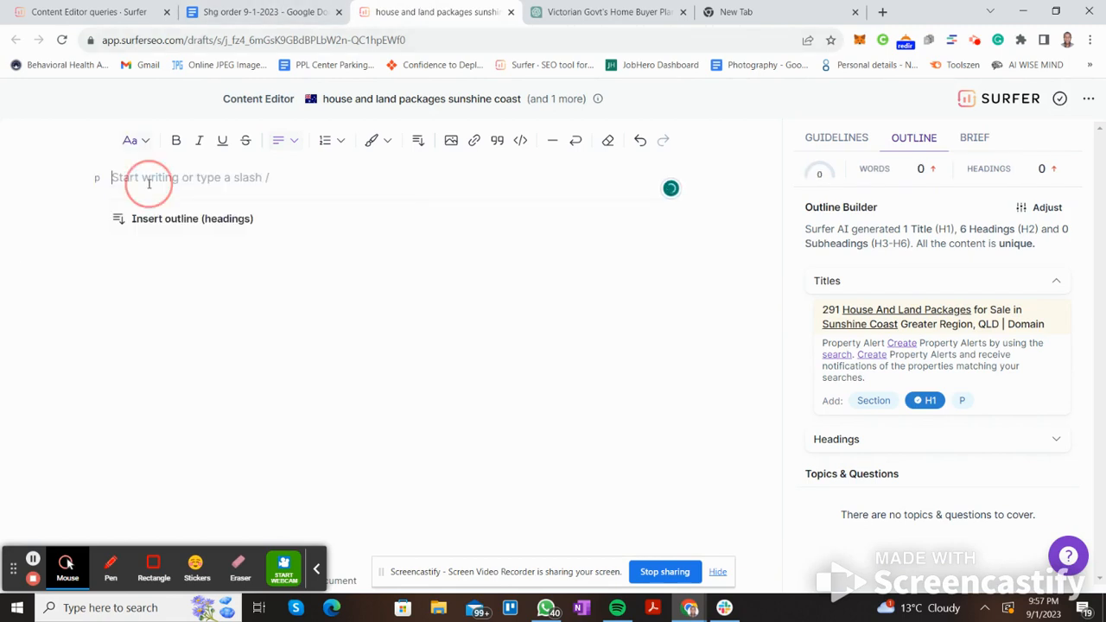
{"action": "left_click", "coordinate": [144, 177]}
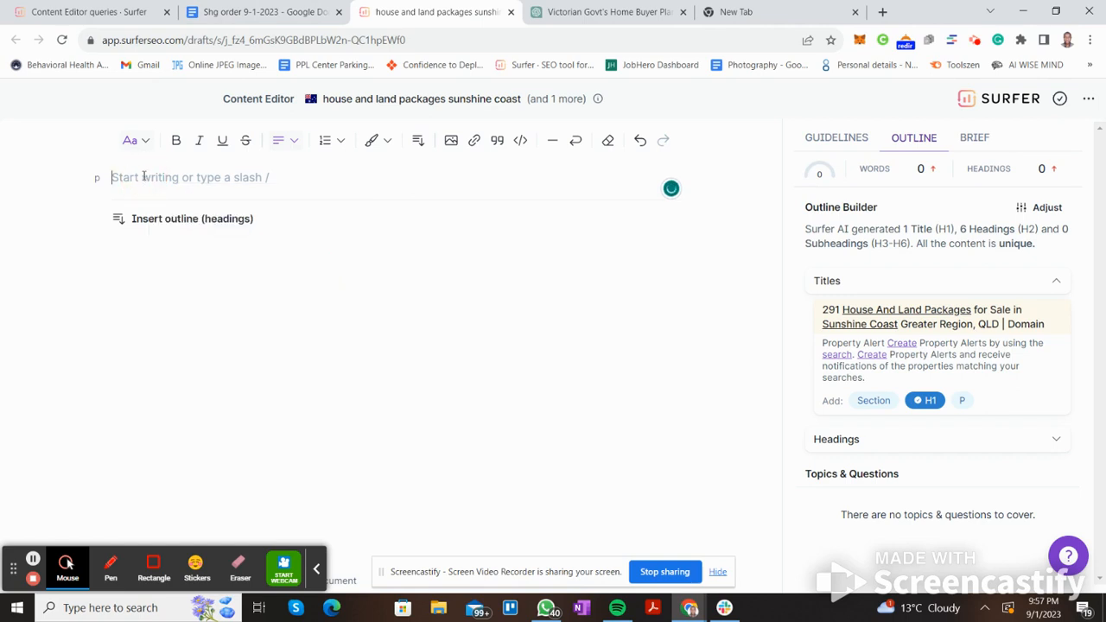
{"action": "right_click", "coordinate": [143, 177]}
{"action": "left_click", "coordinate": [136, 182]}
{"action": "key", "text": "ctrl+v"}
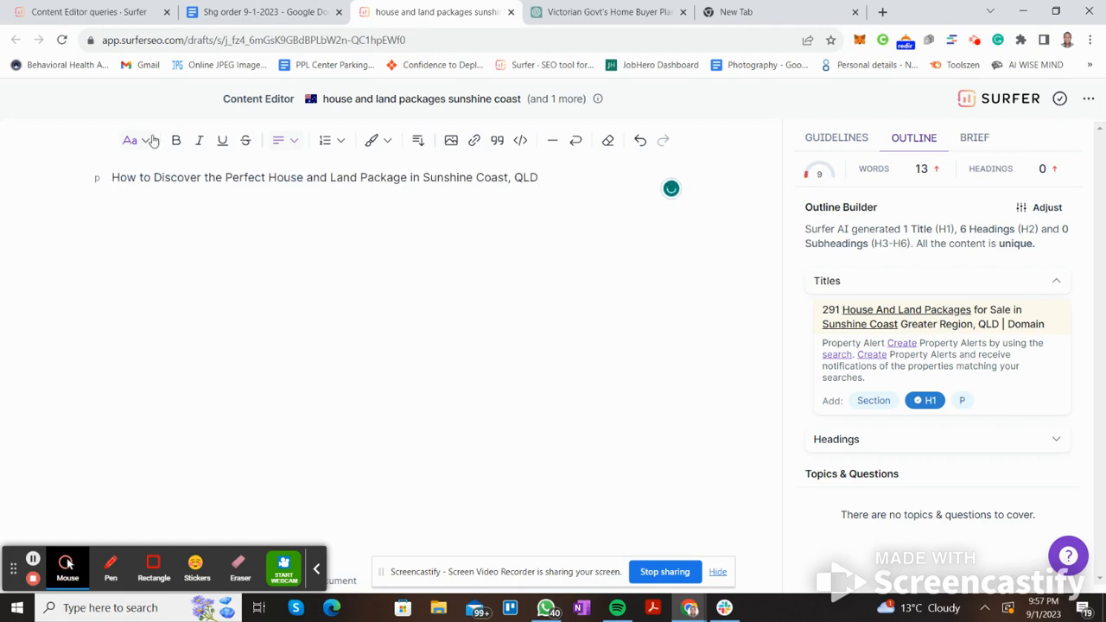
{"action": "left_click", "coordinate": [138, 140]}
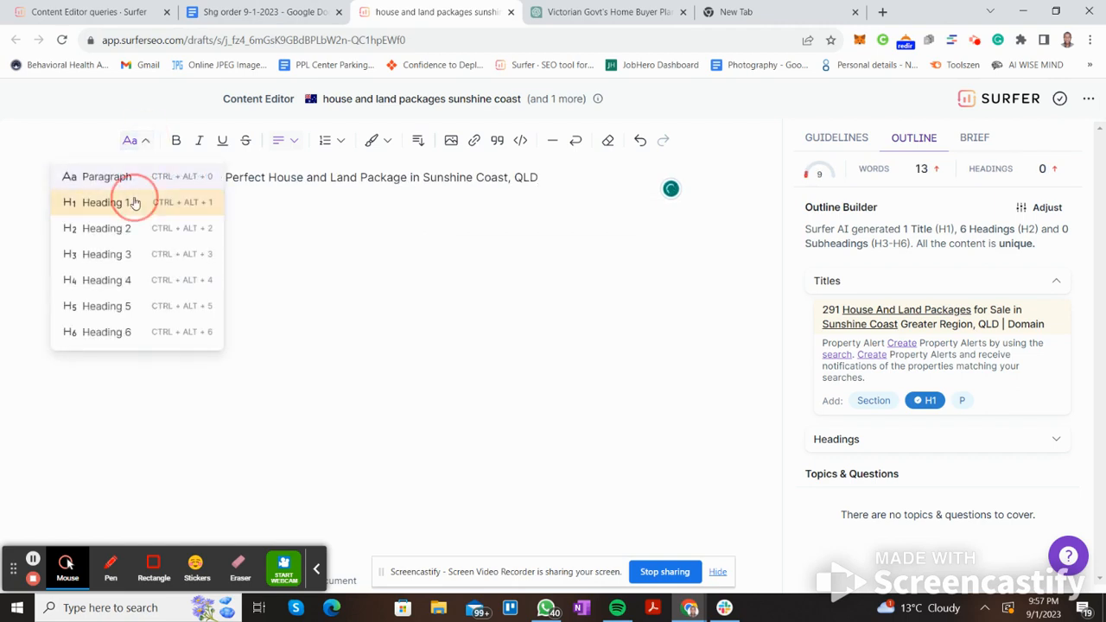
{"action": "left_click", "coordinate": [136, 203]}
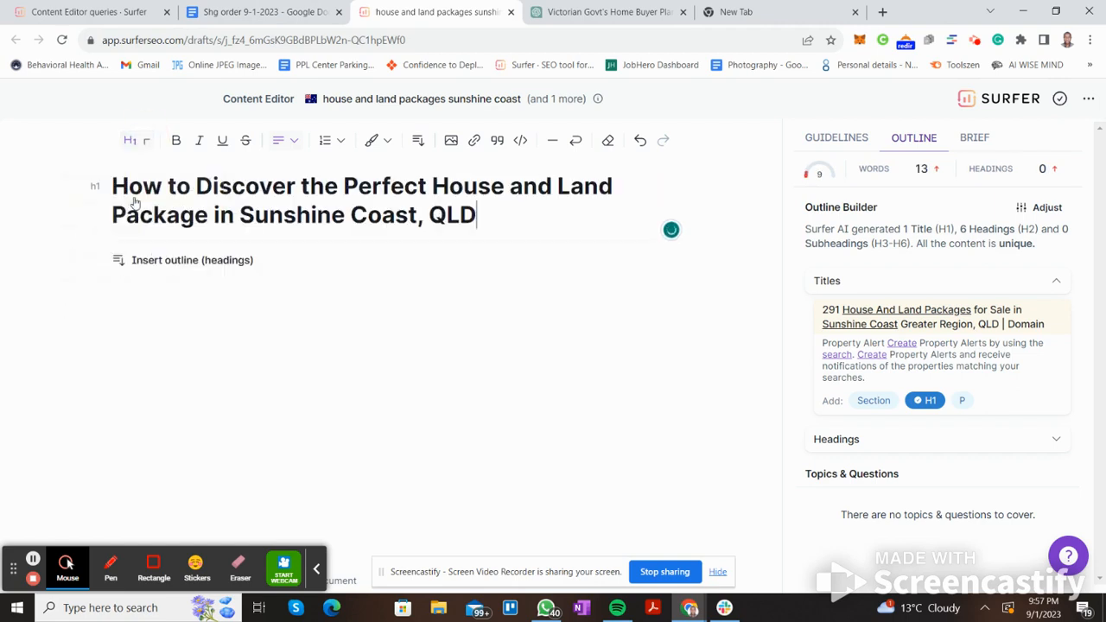
Insert the generated outline headings below the title and remove the "291 House And Land Packages for Sale" H2
{"action": "left_click", "coordinate": [163, 263]}
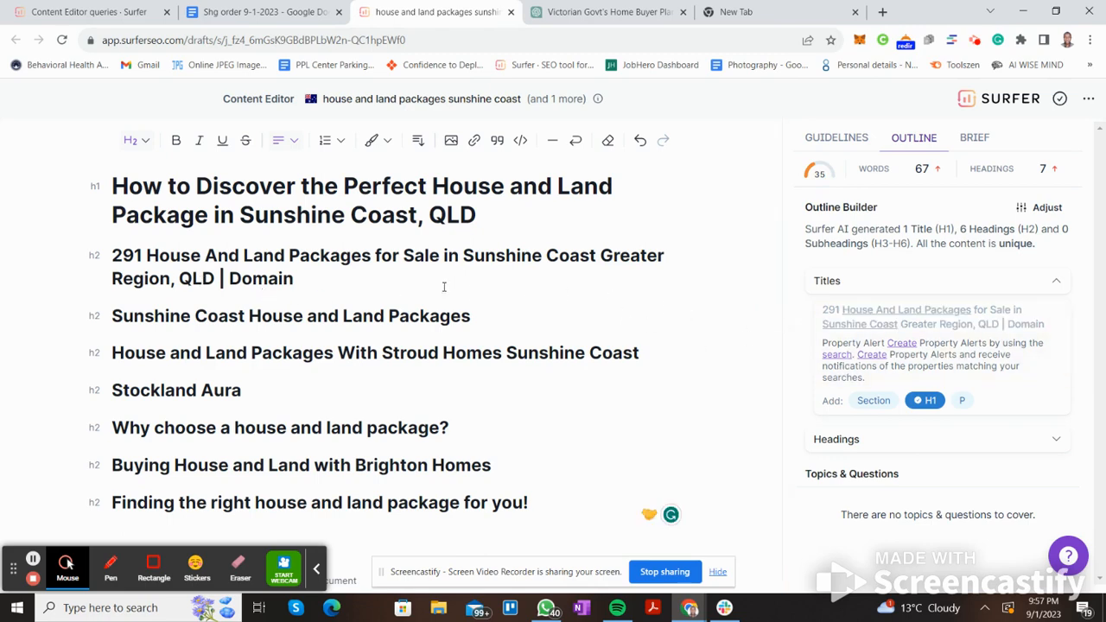
{"action": "left_click", "coordinate": [385, 268]}
{"action": "key", "text": "shift+Up"}
{"action": "key", "text": "shift+Up"}
{"action": "key", "text": "shift+Down"}
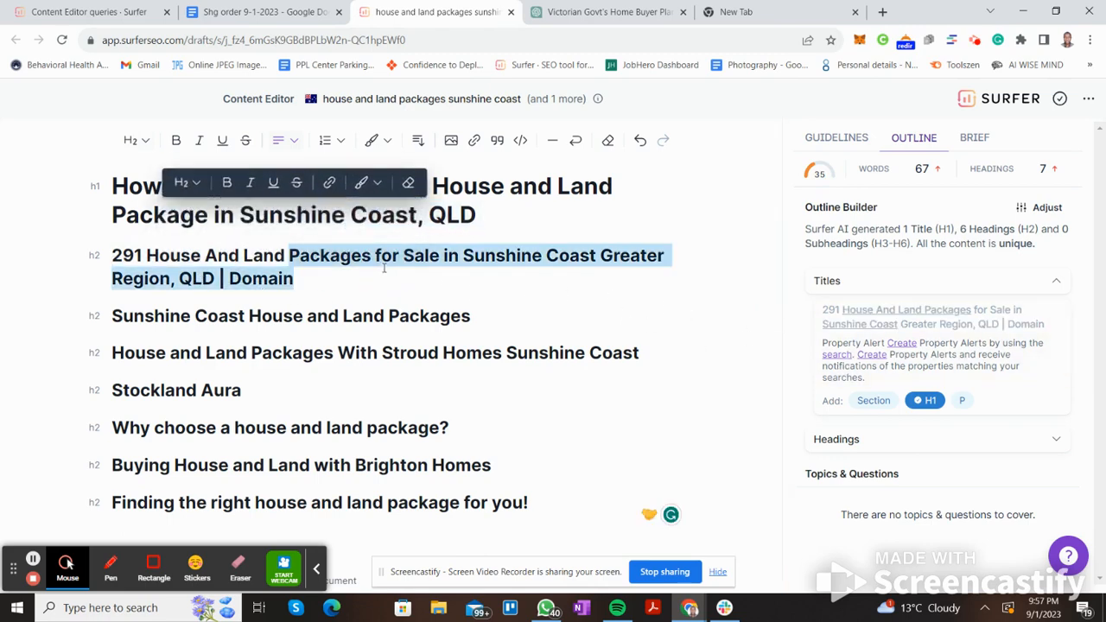
{"action": "key", "text": "ctrl+shift+Left"}
{"action": "key", "text": "ctrl+shift+Left"}
{"action": "key", "text": "ctrl+shift+Left"}
{"action": "key", "text": "ctrl+shift+Left"}
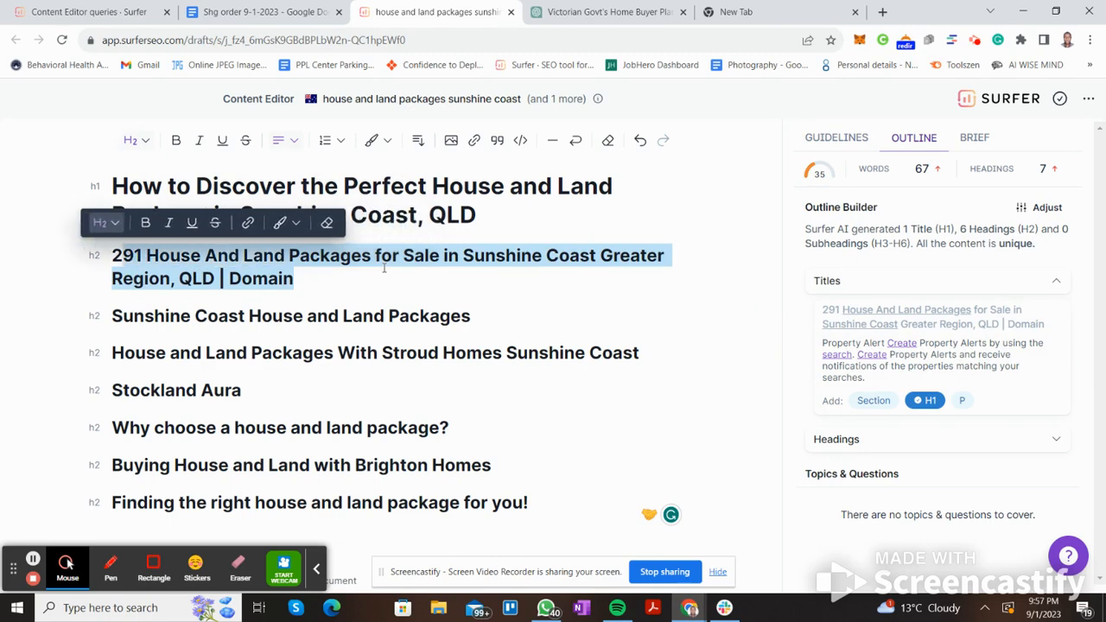
{"action": "key", "text": "BackSpace"}
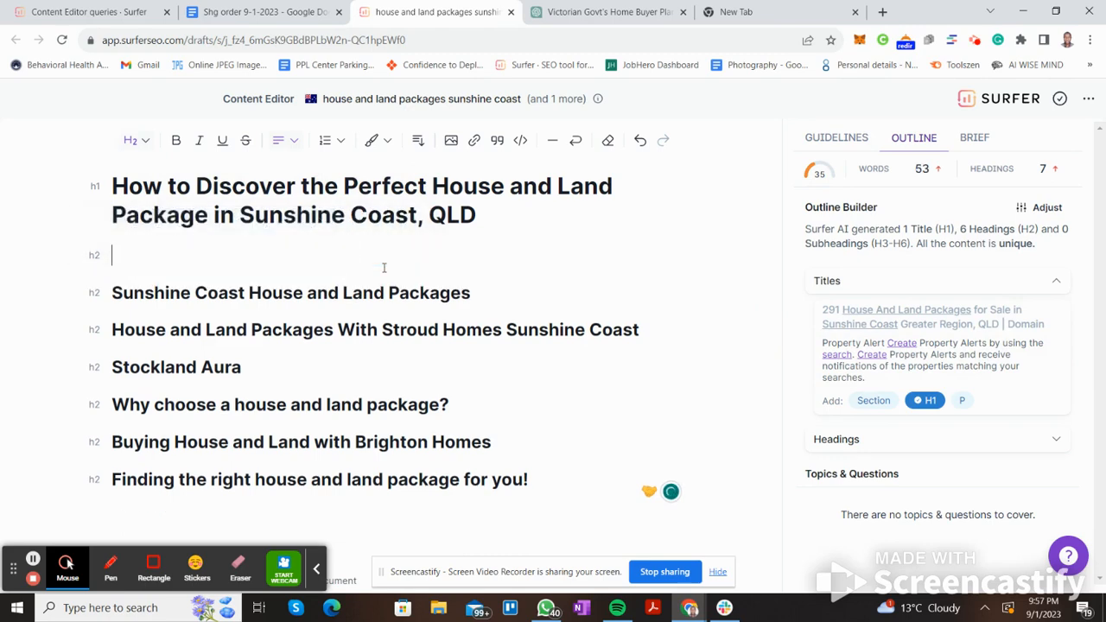
{"action": "key", "text": "BackSpace"}
Delete the "Stockland Aura" H2 heading from the Sunshine Coast outline
{"action": "key", "text": "Right"}
{"action": "key", "text": "Down"}
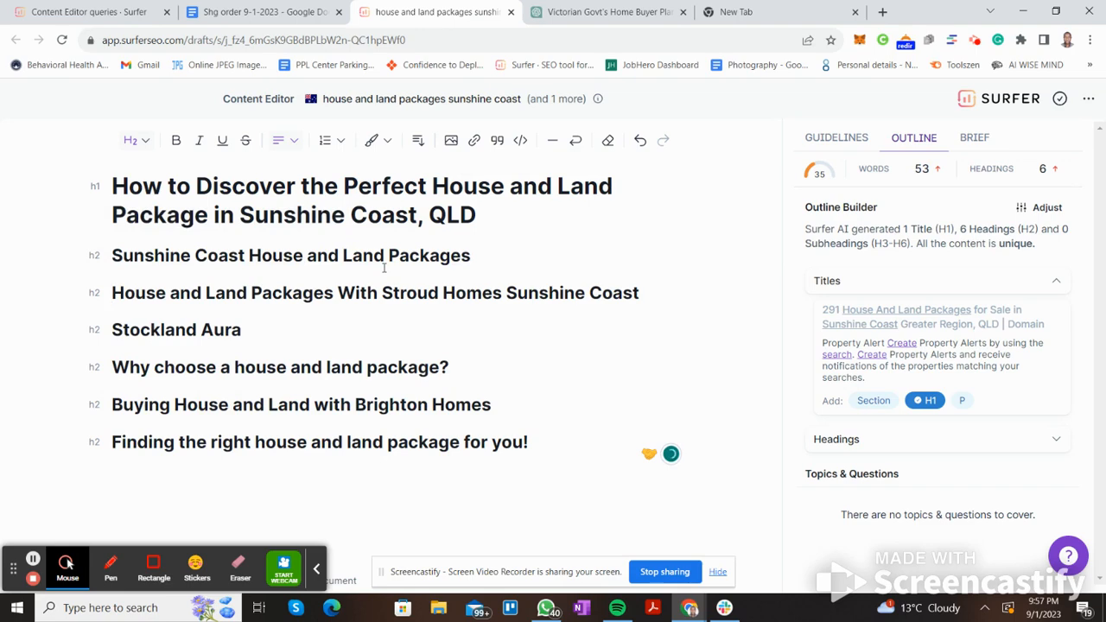
{"action": "key", "text": "Right"}
{"action": "key", "text": "Down"}
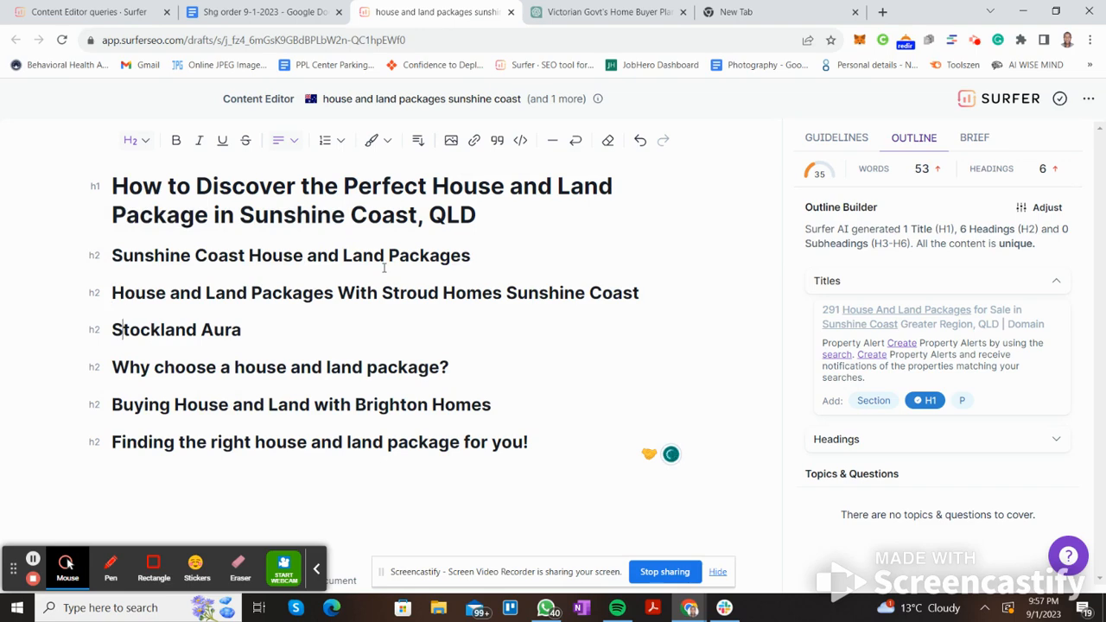
{"action": "left_click", "coordinate": [256, 14]}
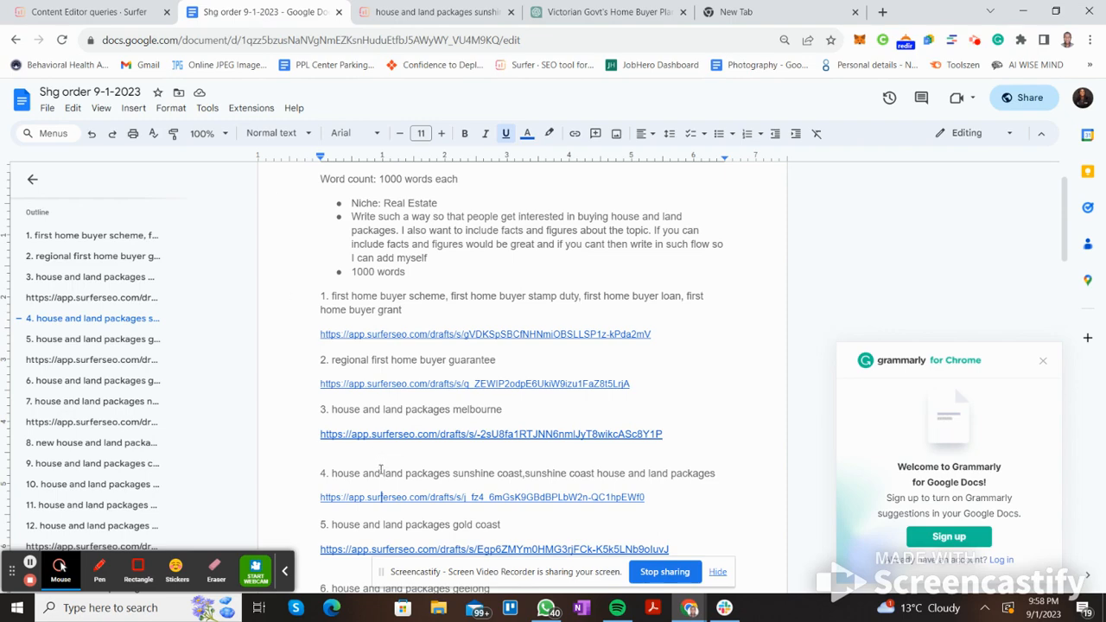
{"action": "left_click", "coordinate": [376, 9]}
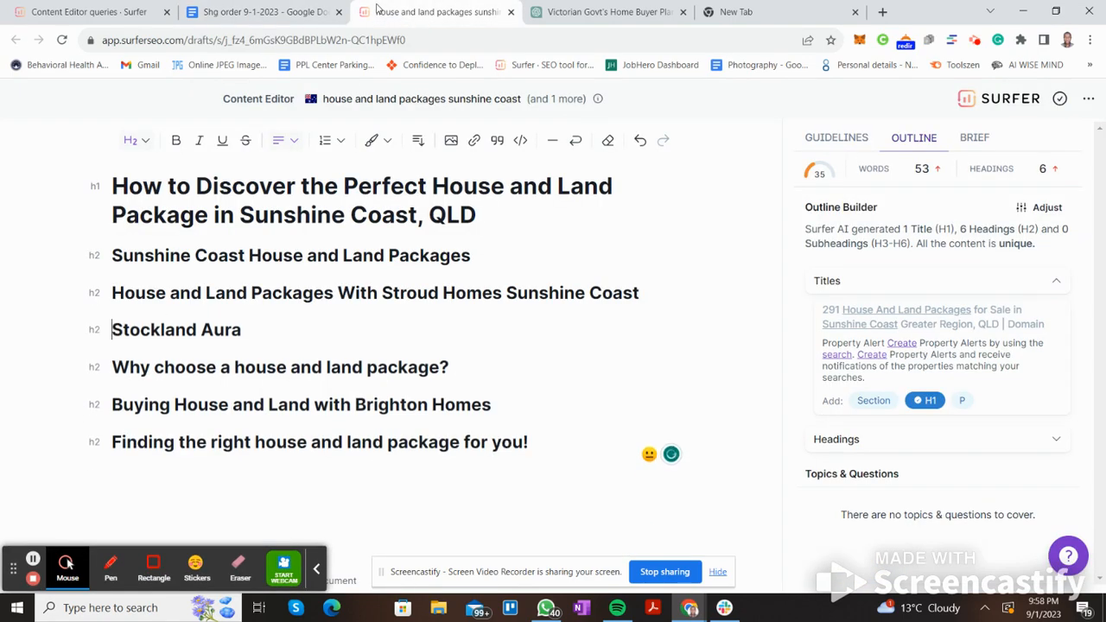
{"action": "key", "text": "shift+Down"}
{"action": "key", "text": "Delete"}
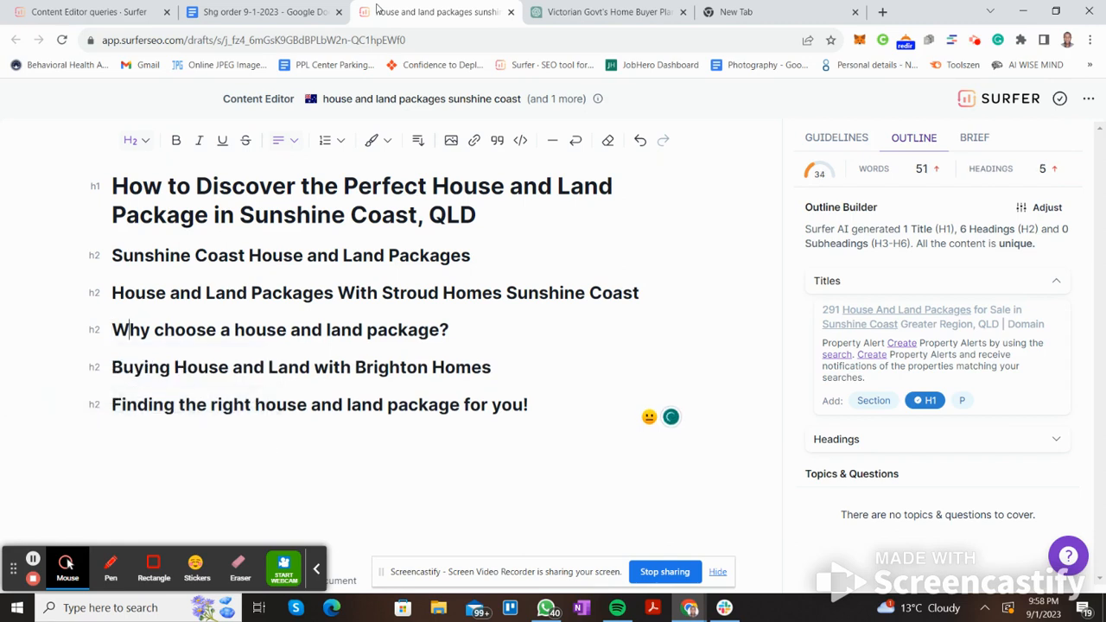
Go over the remaining Sunshine Coast headings and close that draft
{"action": "key", "text": "Down"}
{"action": "key", "text": "Down"}
{"action": "key", "text": "End"}
{"action": "mouse_move", "coordinate": [828, 177]}
{"action": "left_click", "coordinate": [511, 12]}
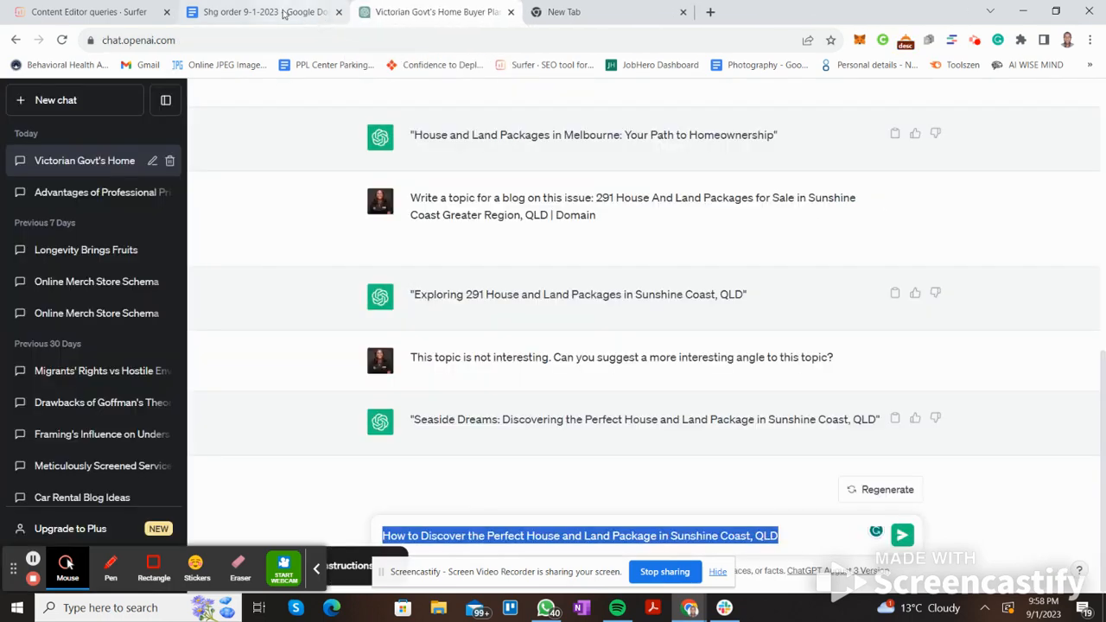
Open the Surfer draft link listed under "house and land packages gold coast" in the Shg order 9-1-2023 document
{"action": "left_click", "coordinate": [285, 12]}
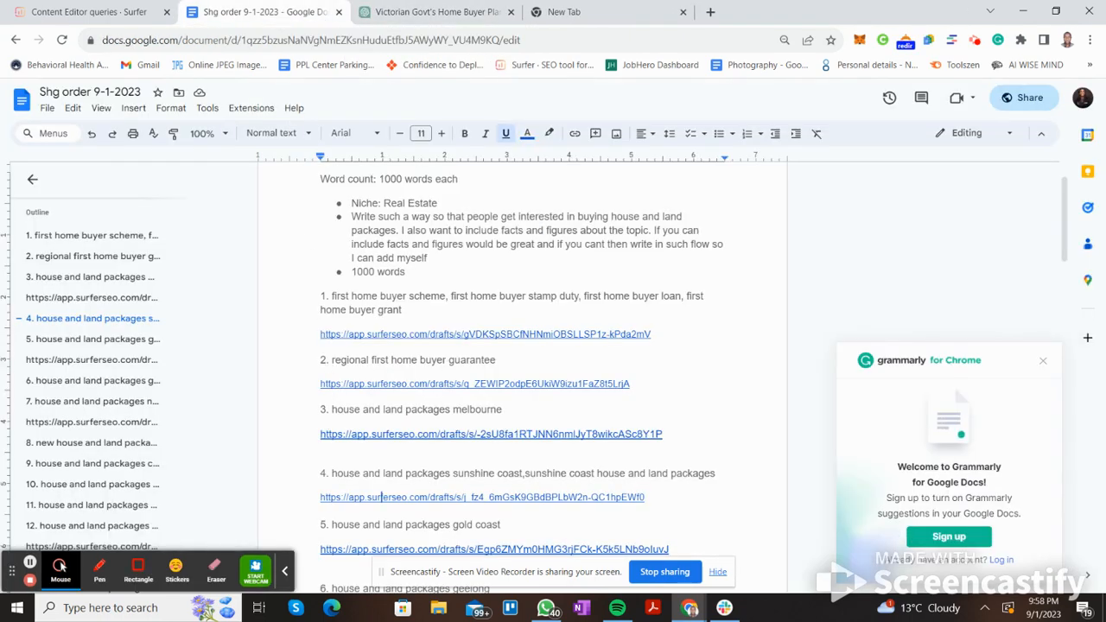
{"action": "scroll", "coordinate": [381, 393], "scroll_direction": "down", "scroll_amount": 2}
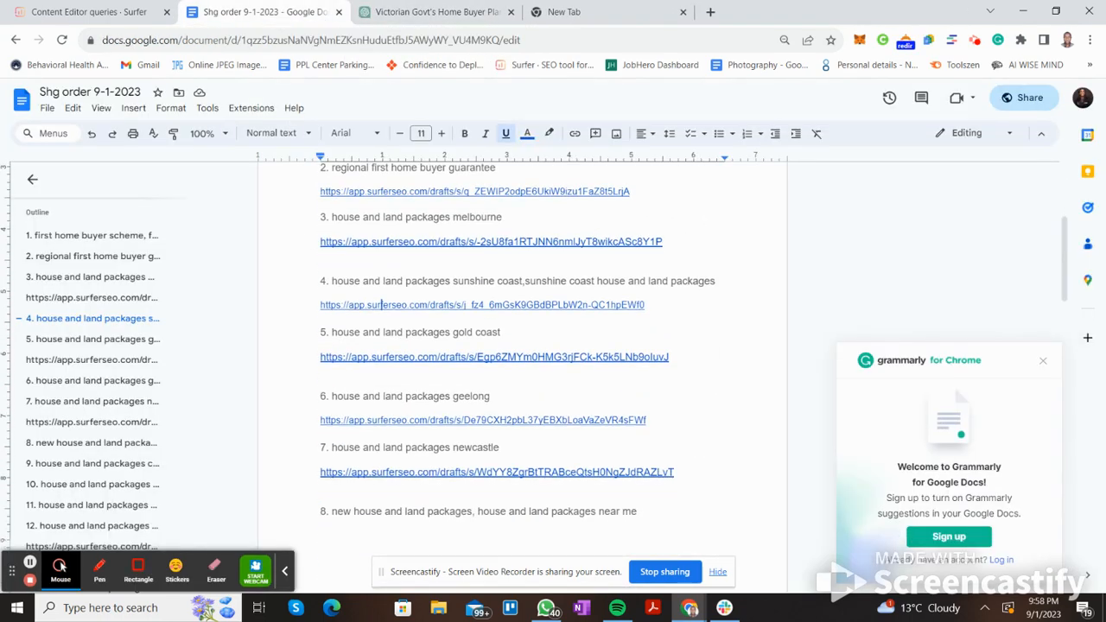
{"action": "left_click", "coordinate": [439, 357]}
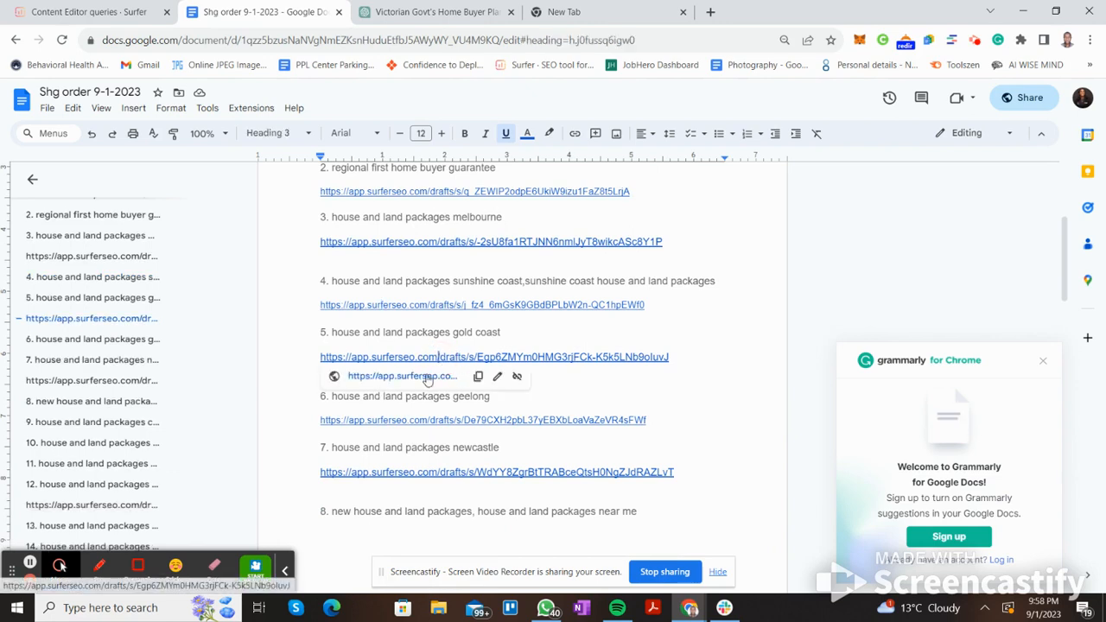
{"action": "left_click", "coordinate": [428, 377]}
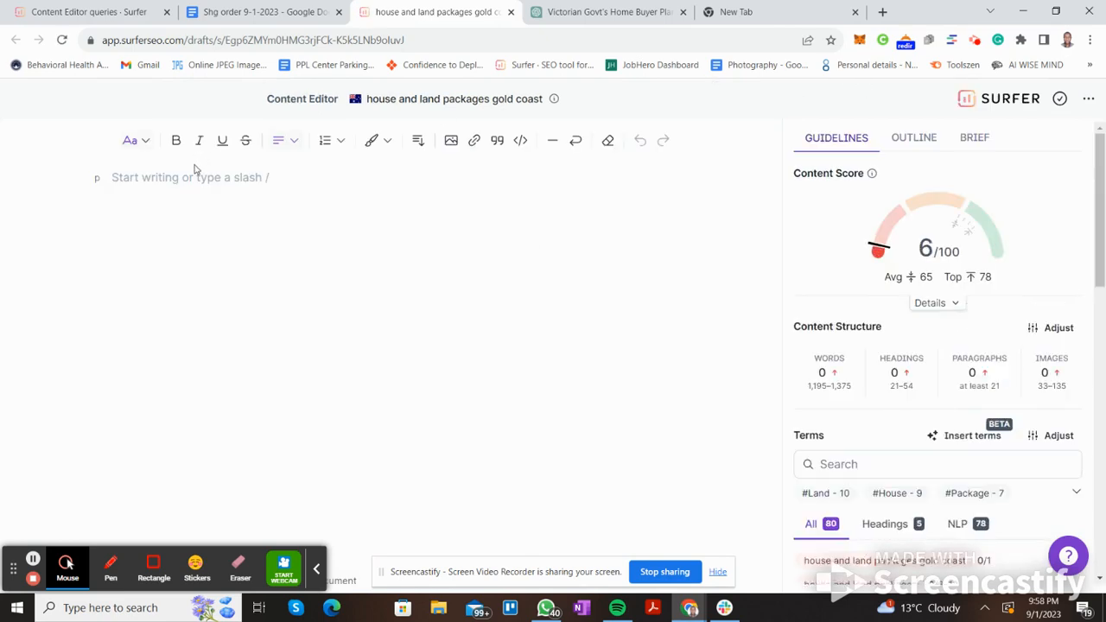
Add the outline's suggested title "House and Land Packages Gold Coast | Stroud Homes" to the Gold Coast draft as its H1
{"action": "left_click", "coordinate": [164, 176]}
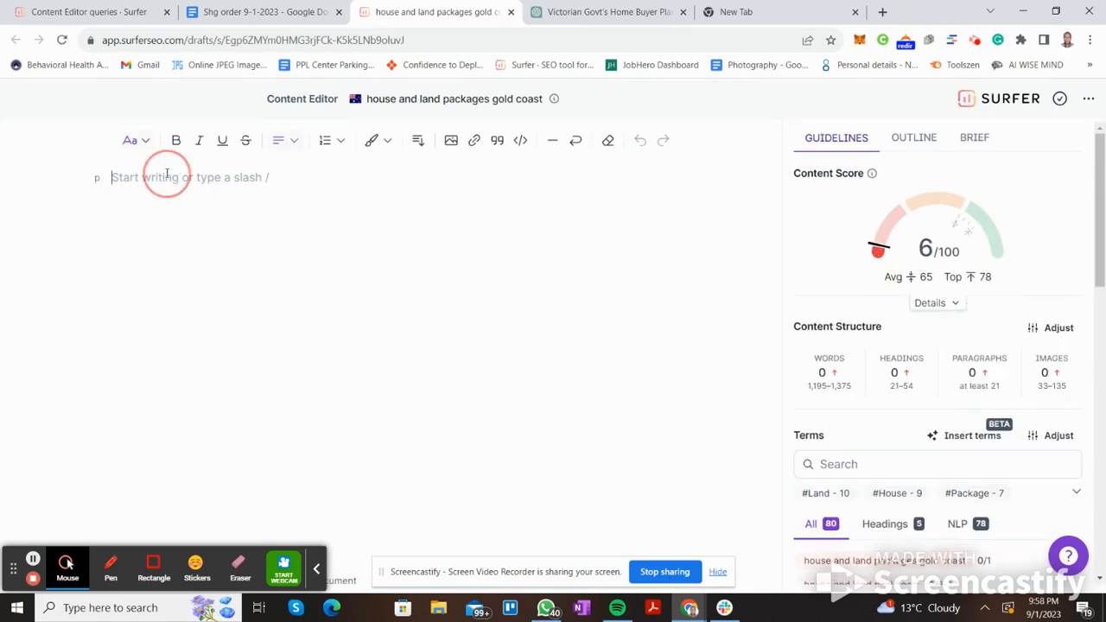
{"action": "left_click", "coordinate": [916, 138]}
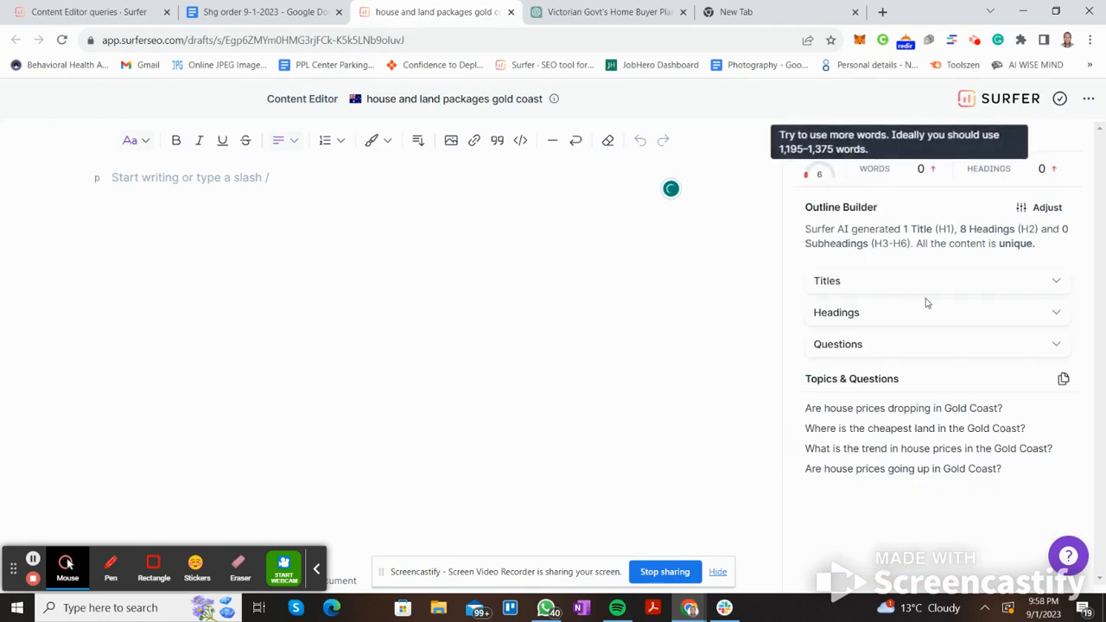
{"action": "left_click", "coordinate": [1006, 283]}
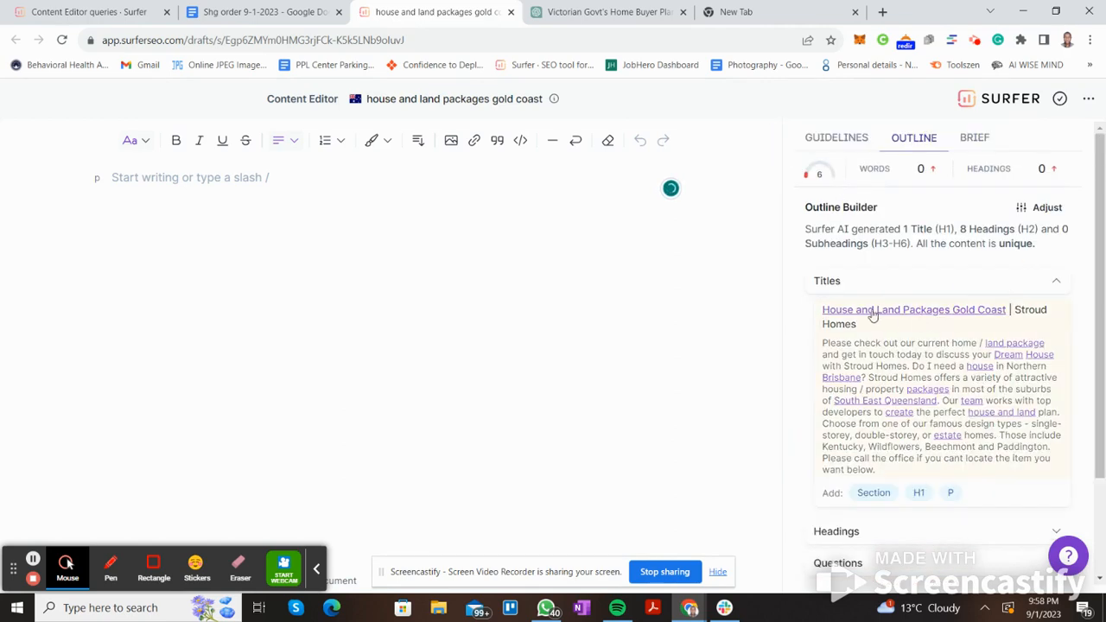
{"action": "left_click", "coordinate": [919, 492]}
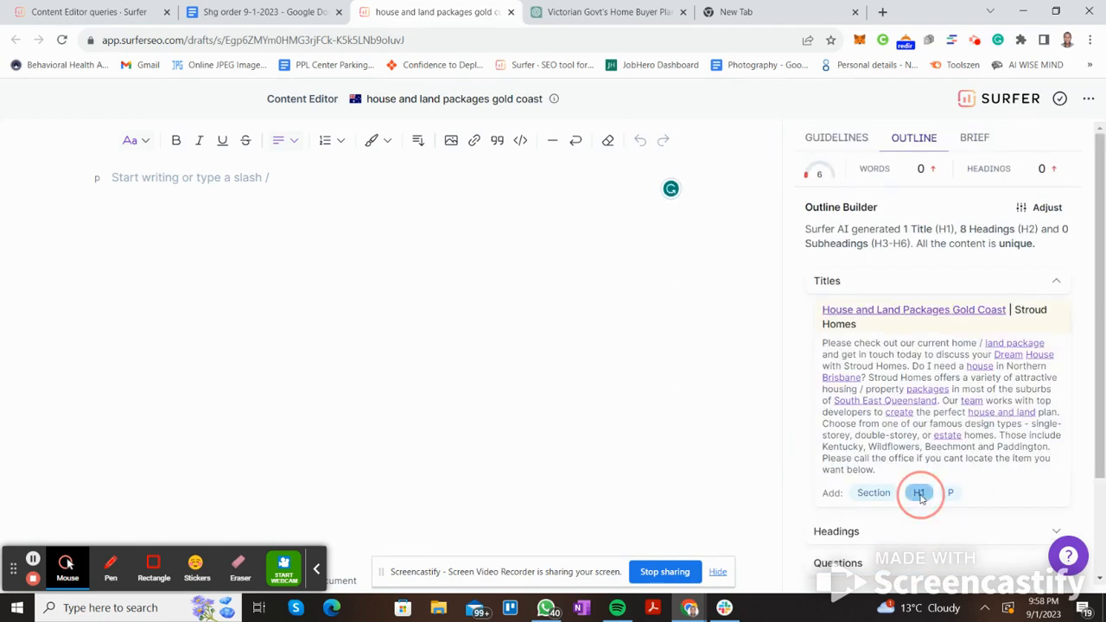
Copy the Gold Coast H1 title into the ChatGPT message box, replacing the leftover Sunshine Coast text
{"action": "left_click", "coordinate": [213, 213]}
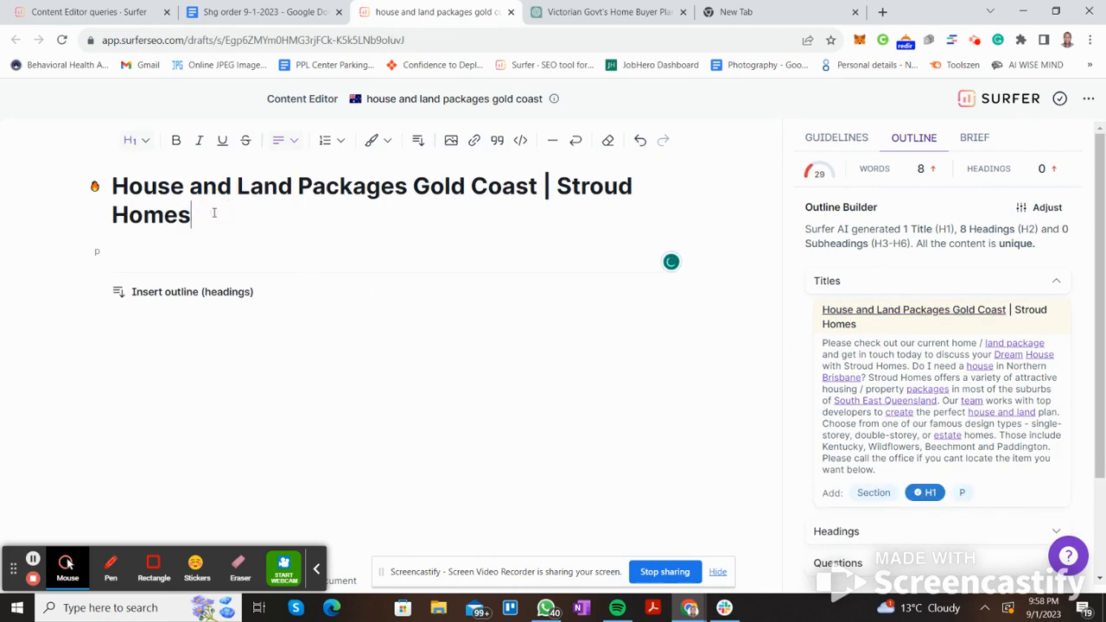
{"action": "key", "text": "shift+Up"}
{"action": "key", "text": "shift+Up"}
{"action": "key", "text": "ctrl+c"}
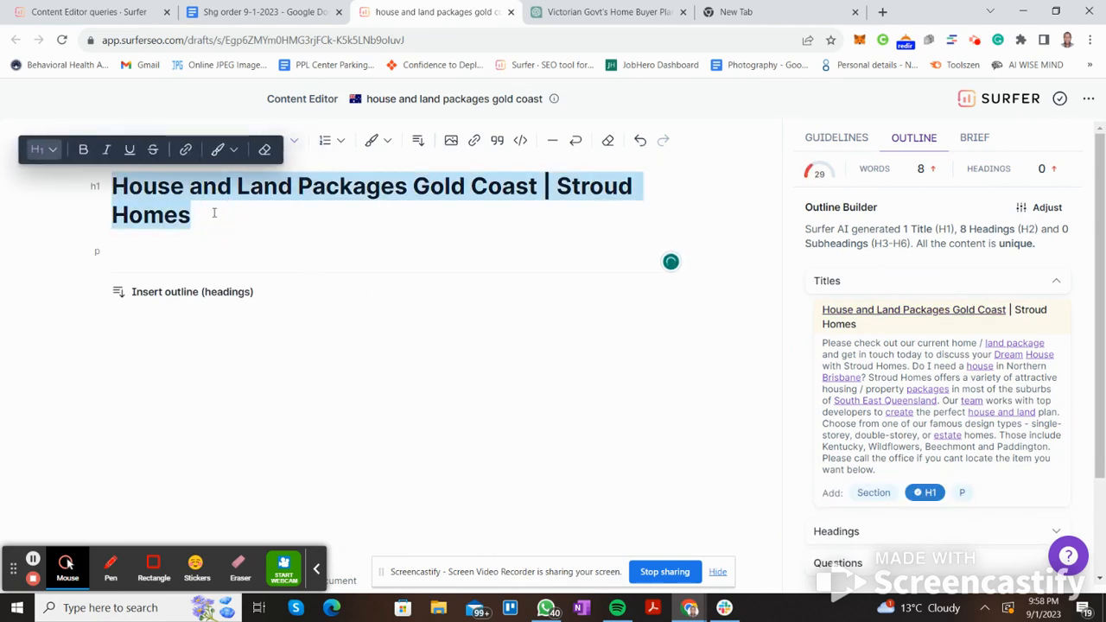
{"action": "left_click", "coordinate": [553, 11]}
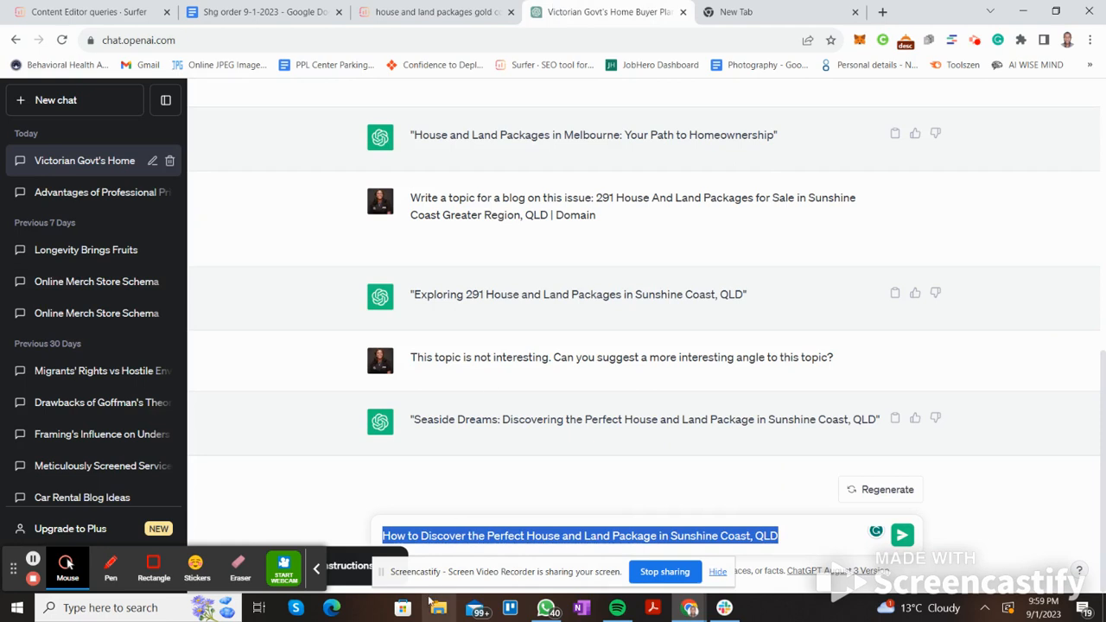
{"action": "key", "text": "BackSpace"}
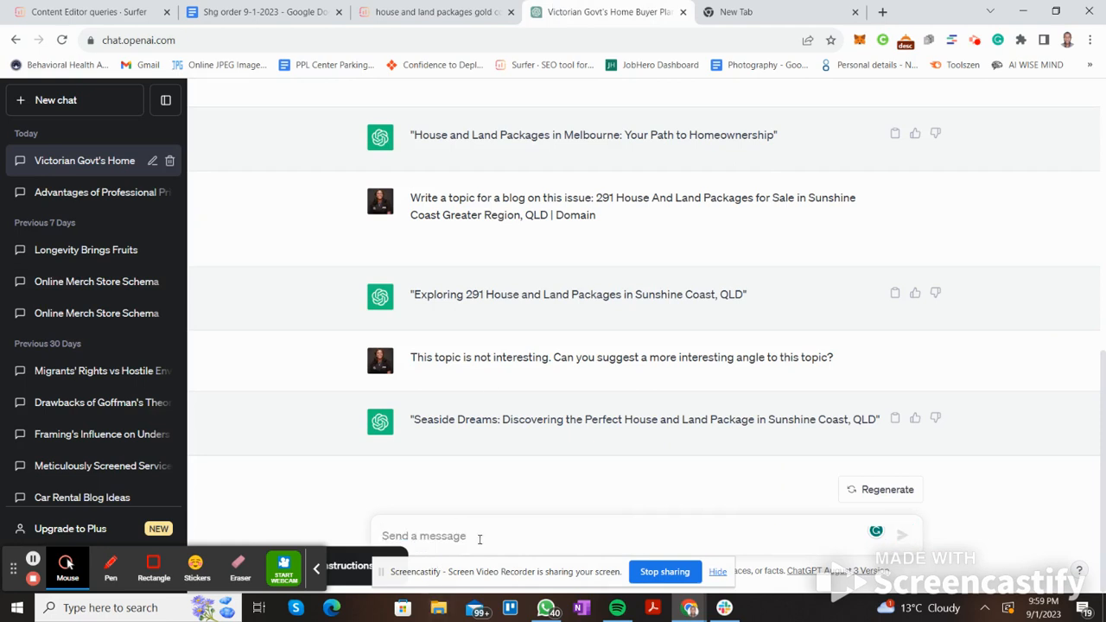
{"action": "key", "text": "ctrl+v"}
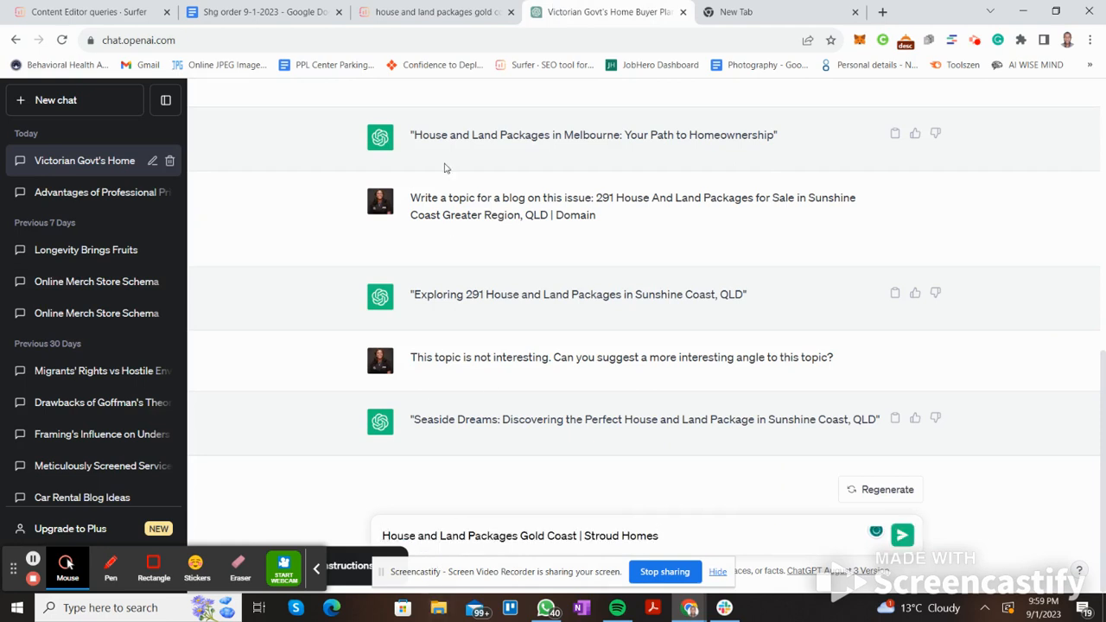
Put "Write a topic for a blog on this issue:" from an earlier prompt before the Gold Coast title and send the message
{"action": "scroll", "coordinate": [445, 168], "scroll_direction": "up", "scroll_amount": 3}
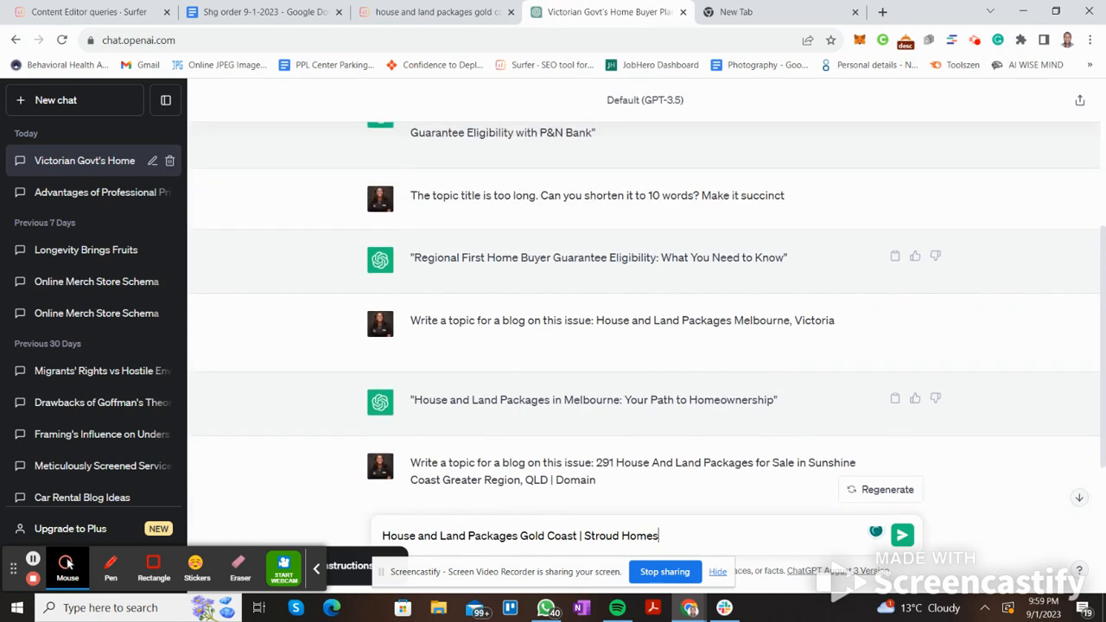
{"action": "left_click", "coordinate": [413, 318]}
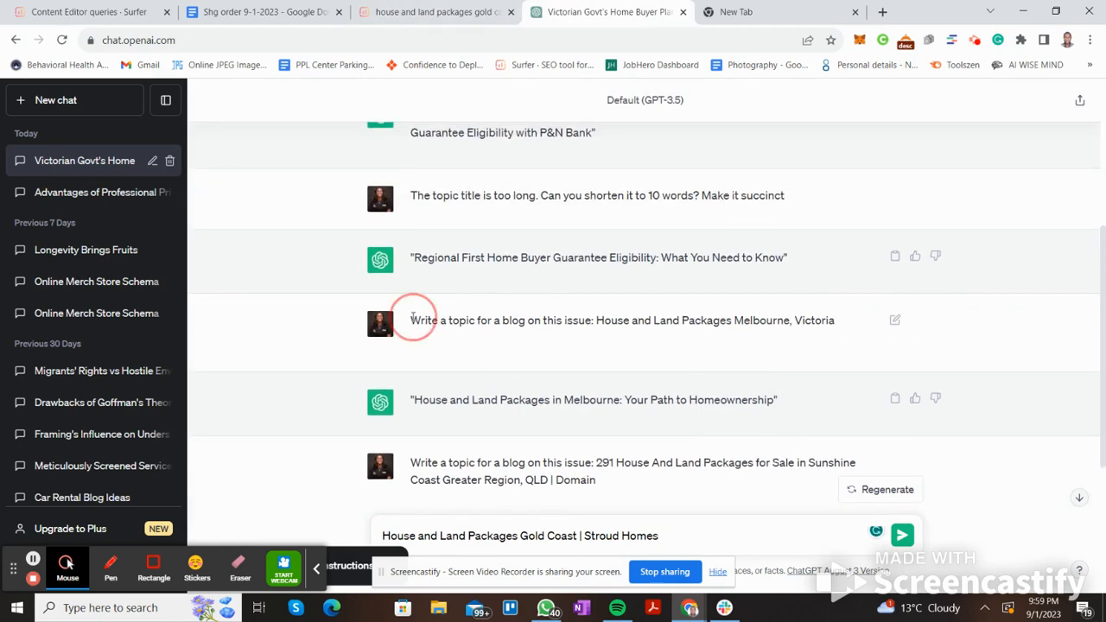
{"action": "left_click_drag", "start_coordinate": [413, 318], "coordinate": [595, 322]}
{"action": "key", "text": "ctrl+c"}
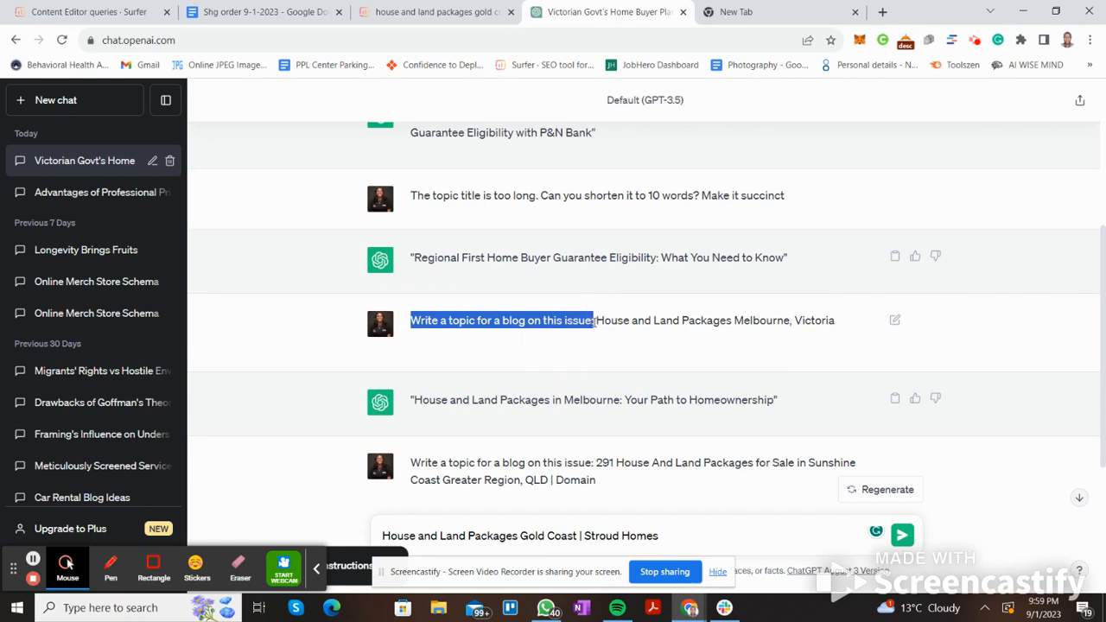
{"action": "scroll", "coordinate": [703, 351], "scroll_direction": "down", "scroll_amount": 3}
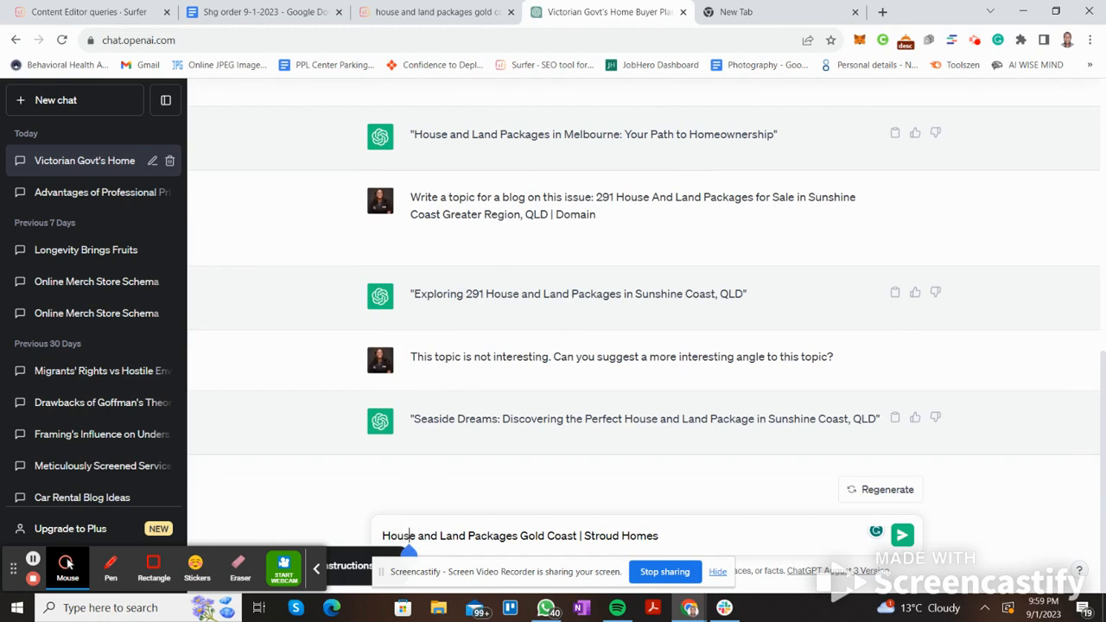
{"action": "key", "text": "ctrl+v"}
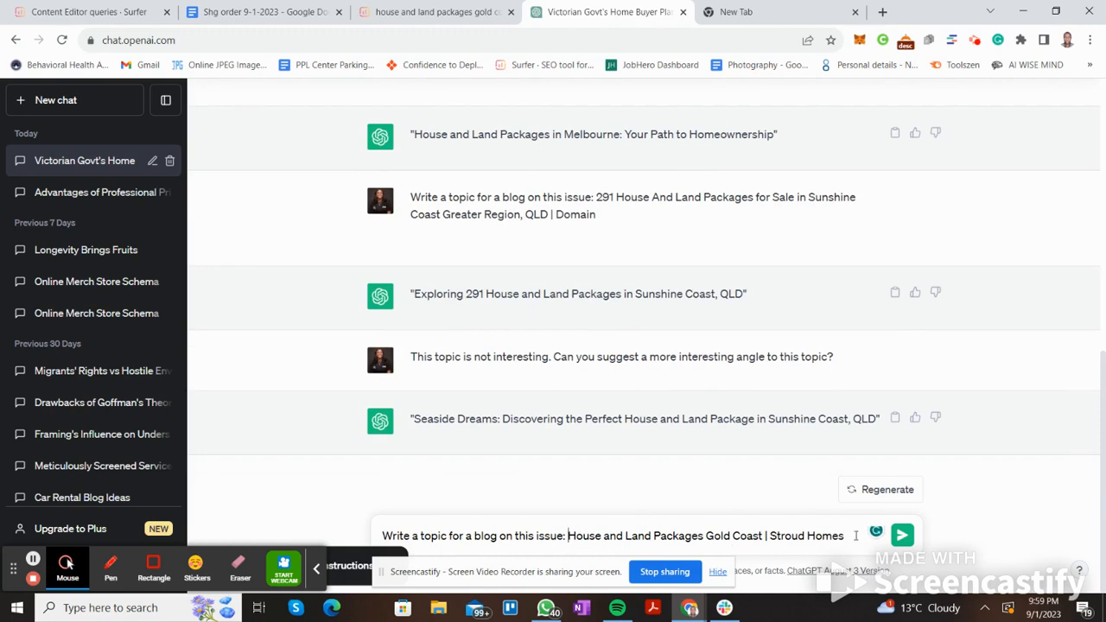
{"action": "left_click", "coordinate": [900, 537]}
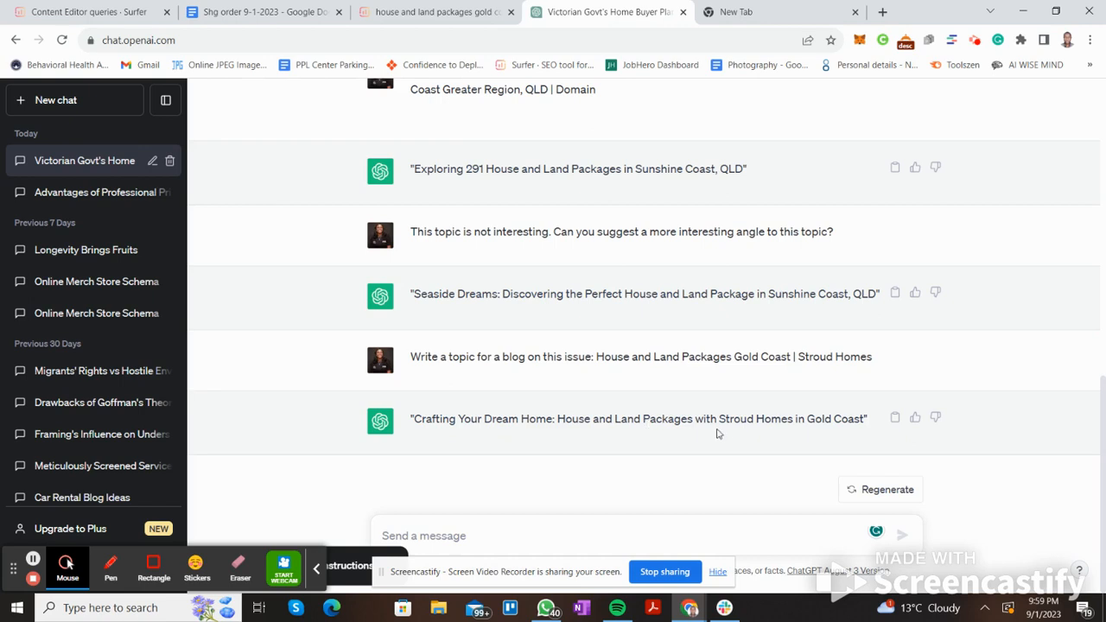
{"action": "left_click", "coordinate": [522, 532]}
{"action": "type", "text": "h"}
{"action": "key", "text": "BackSpace"}
{"action": "type", "text": "Can you "}
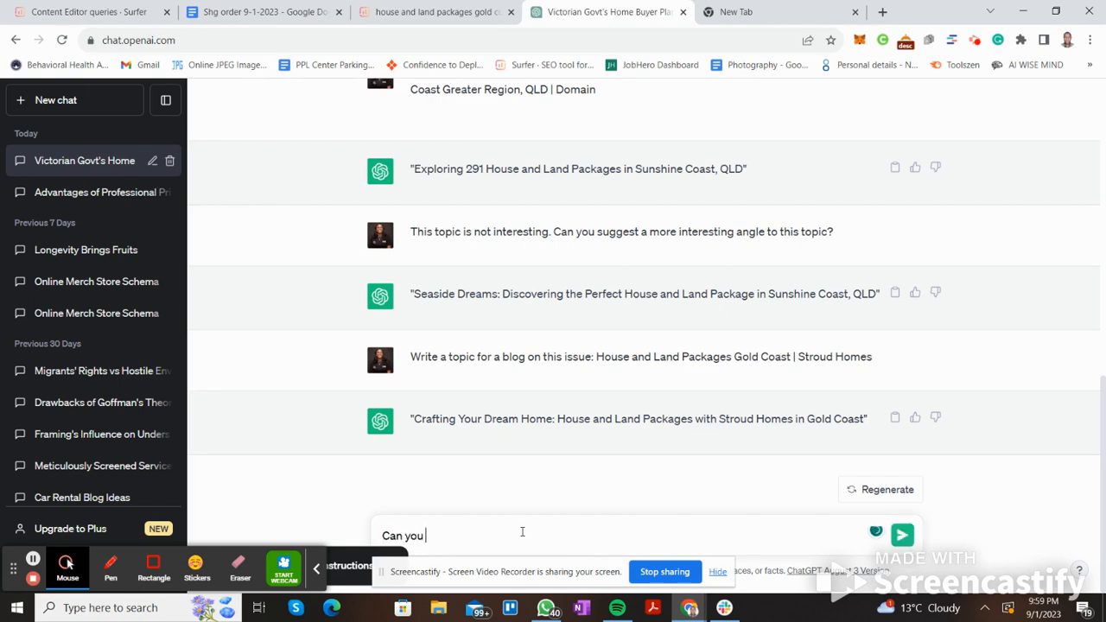
{"action": "type", "text": "be less"}
{"action": "key", "text": "BackSpace"}
{"action": "key", "text": "BackSpace"}
{"action": "key", "text": "BackSpace"}
{"action": "key", "text": "BackSpace"}
{"action": "key", "text": "BackSpace"}
{"action": "key", "text": "BackSpace"}
{"action": "key", "text": "BackSpace"}
{"action": "key", "text": "BackSpace"}
{"action": "key", "text": "BackSpace"}
{"action": "key", "text": "BackSpace"}
{"action": "key", "text": "BackSpace"}
{"action": "key", "text": "BackSpace"}
{"action": "key", "text": "BackSpace"}
{"action": "key", "text": "BackSpace"}
{"action": "key", "text": "BackSpace"}
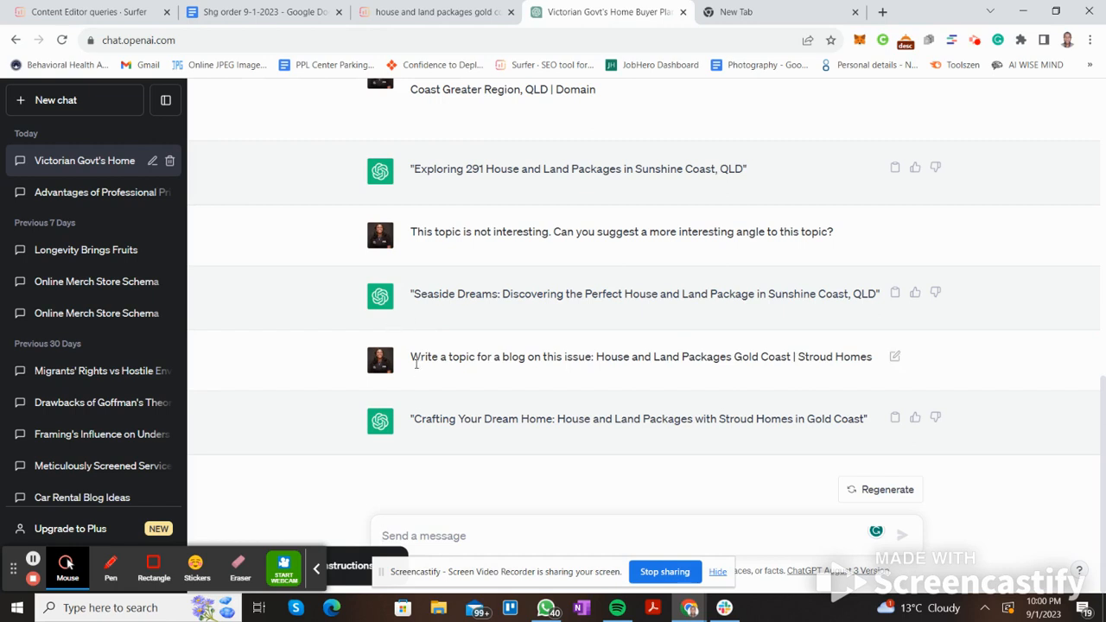
Send the prompt "Write a topic for a blog on this issue: House and Land Packages Gold Coast", reusing the previous prompt without Stroud Homes
{"action": "left_click_drag", "start_coordinate": [413, 358], "coordinate": [791, 375]}
{"action": "key", "text": "ctrl+c"}
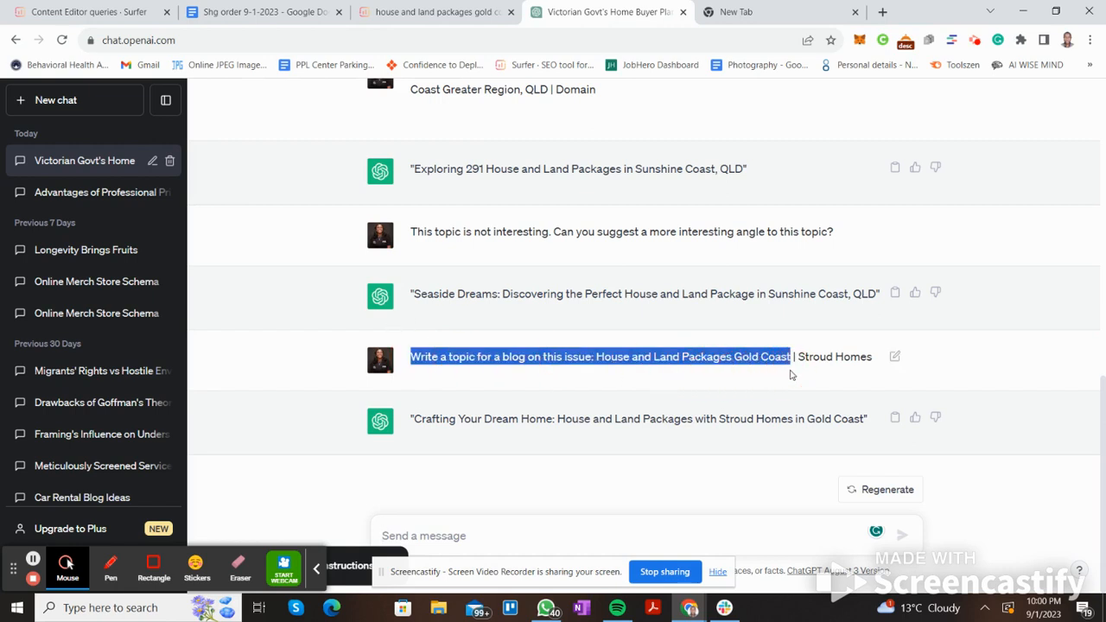
{"action": "left_click", "coordinate": [562, 543]}
{"action": "key", "text": "ctrl+v"}
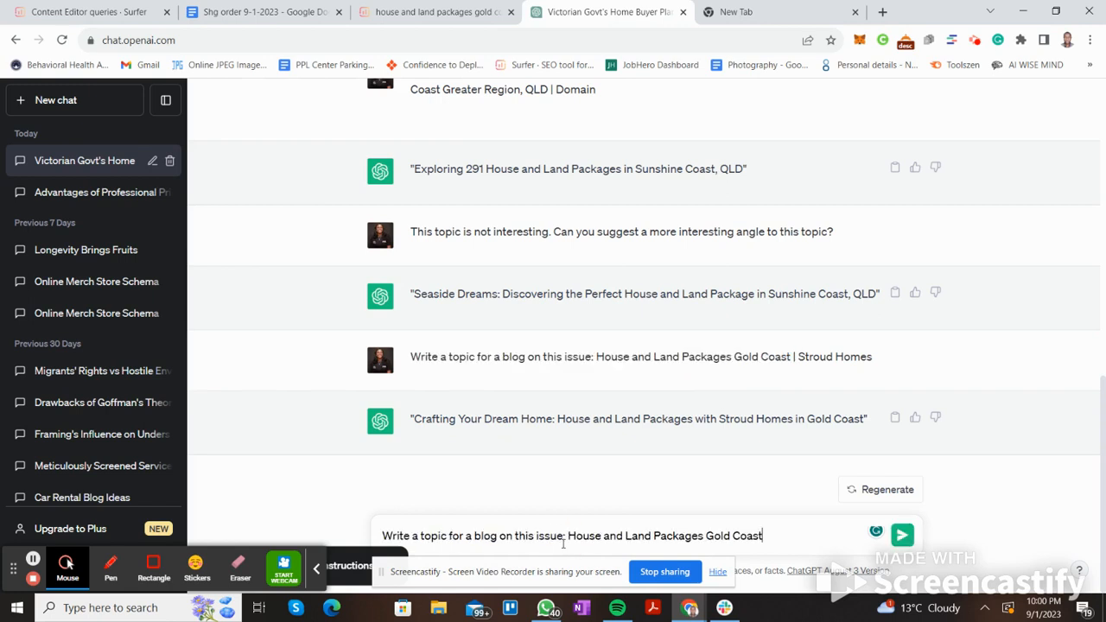
{"action": "left_click", "coordinate": [905, 536]}
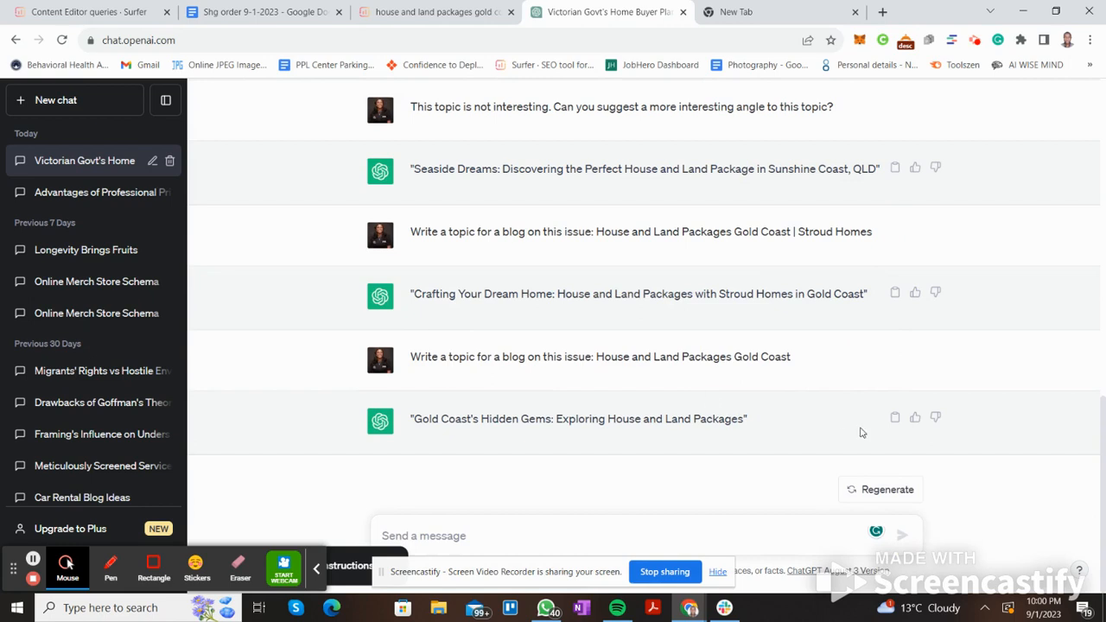
Ask ChatGPT "Can you make this much more interesting and professional?" about the suggested Gold Coast title
{"action": "left_click", "coordinate": [621, 528]}
{"action": "left_click_drag", "start_coordinate": [415, 420], "coordinate": [743, 417]}
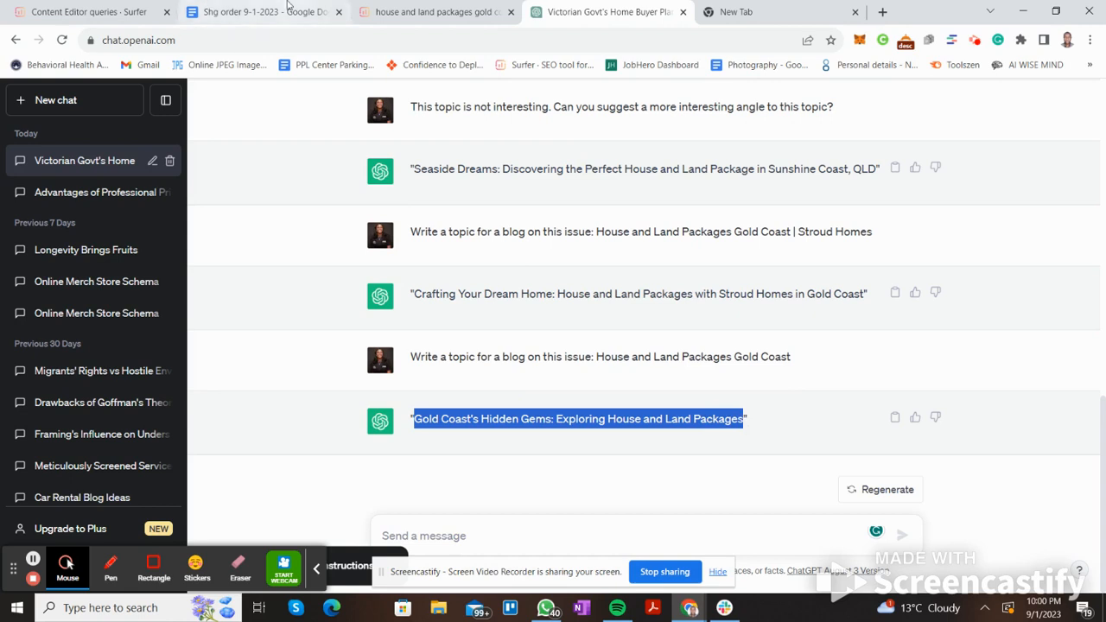
{"action": "mouse_move", "coordinate": [288, 6]}
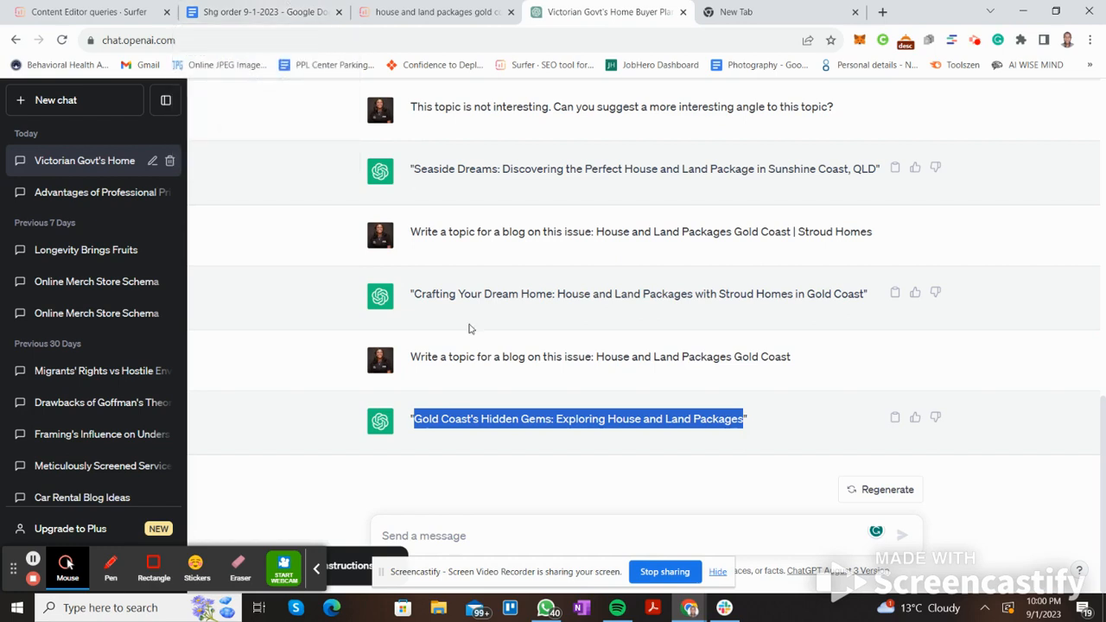
{"action": "left_click", "coordinate": [436, 541]}
{"action": "type", "text": "c"}
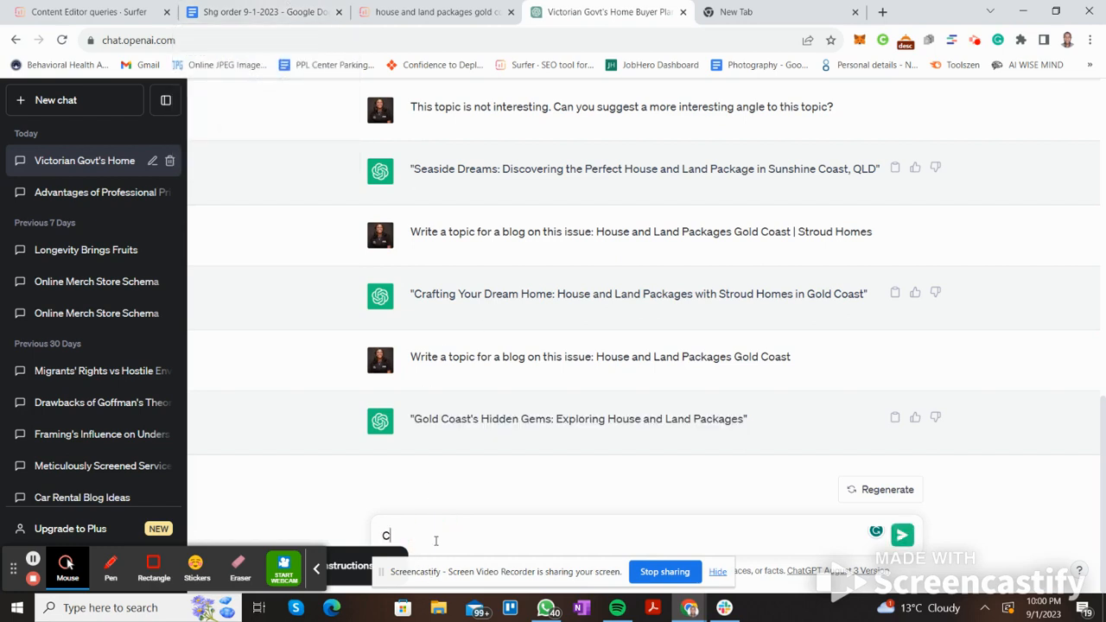
{"action": "type", "text": "an you make this much more intere"}
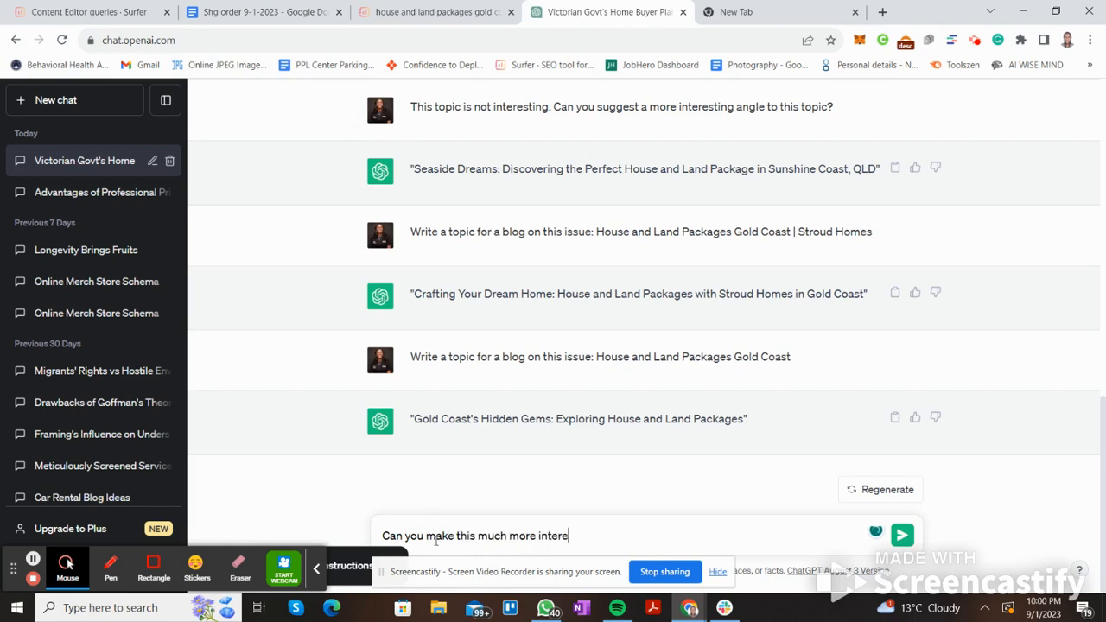
{"action": "type", "text": "sting and profe"}
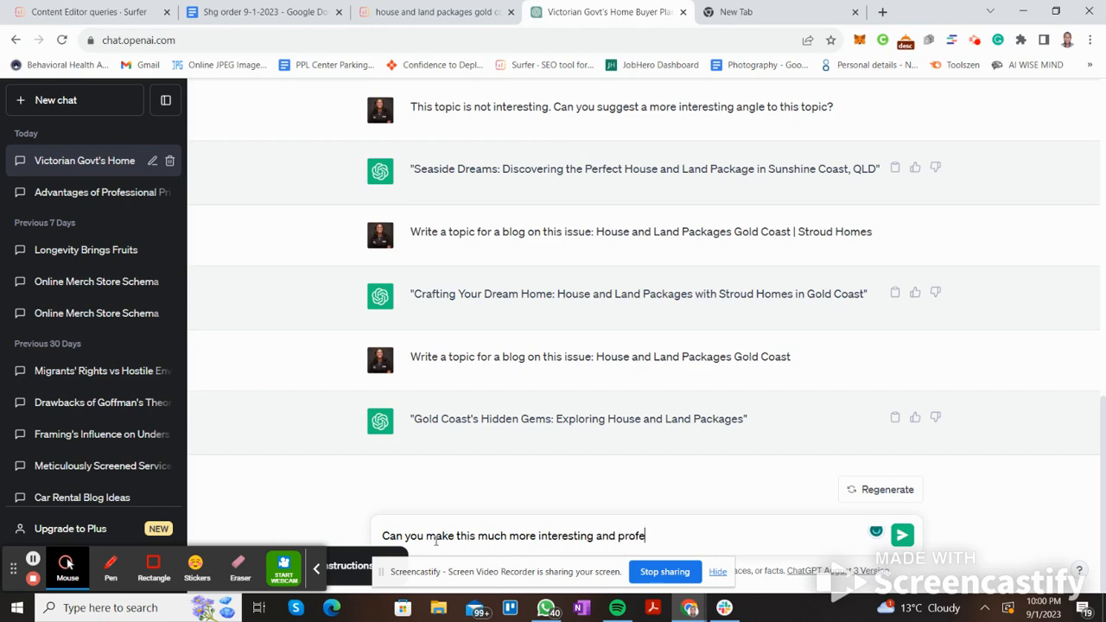
{"action": "type", "text": "ssional?"}
{"action": "left_click", "coordinate": [903, 537]}
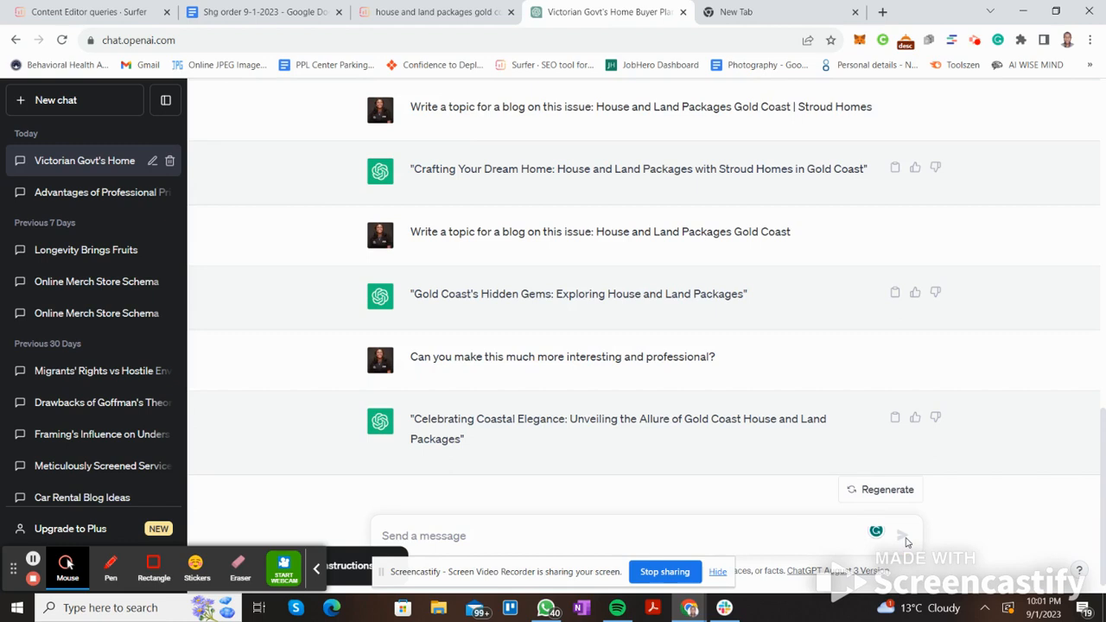
Send ChatGPT the follow-up "This is extravagant. Can you make the topic newsworthy?"
{"action": "left_click", "coordinate": [719, 525]}
{"action": "type", "text": "This is extravaga"}
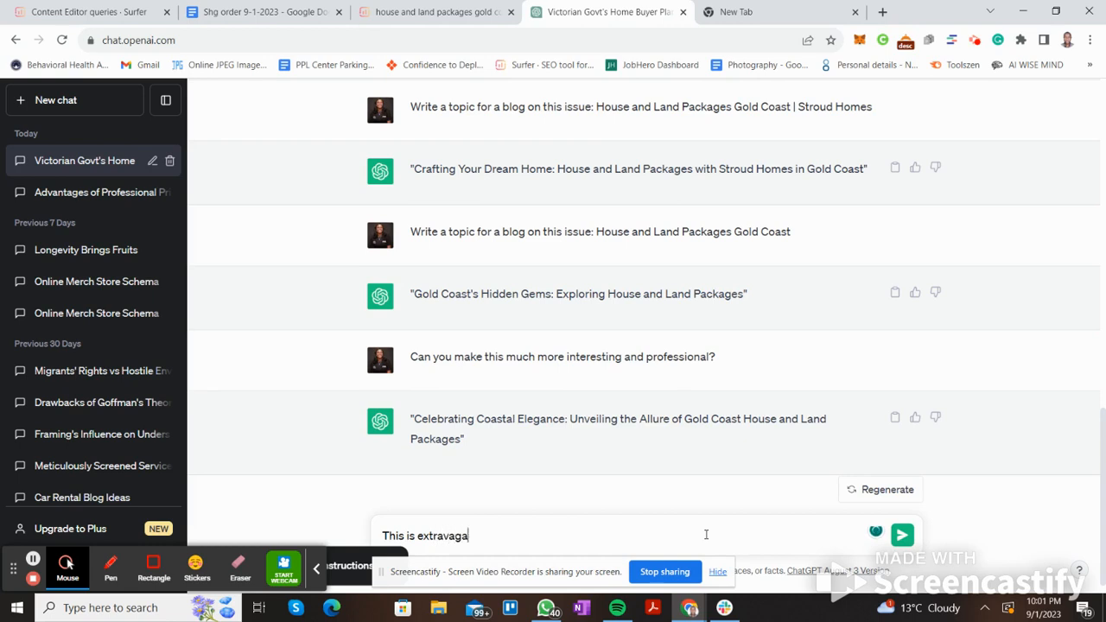
{"action": "type", "text": "nt"}
{"action": "type", "text": ". Can yo"}
{"action": "type", "text": "u makr"}
{"action": "type", "text": " the to"}
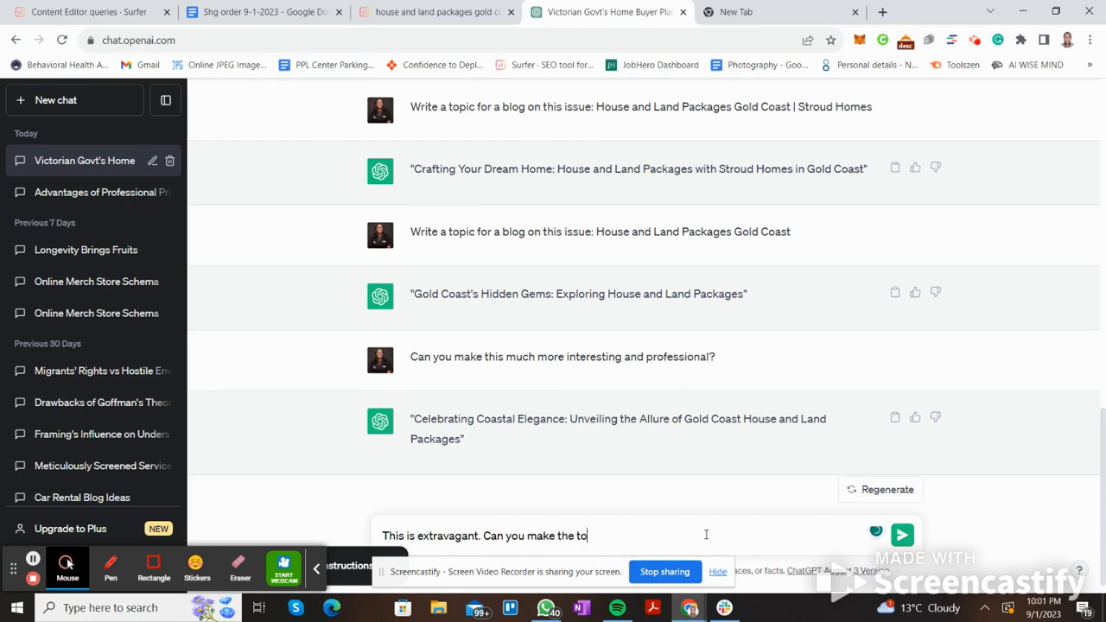
{"action": "type", "text": "pic nerves"}
{"action": "key", "text": "BackSpace"}
{"action": "key", "text": "BackSpace"}
{"action": "key", "text": "BackSpace"}
{"action": "key", "text": "BackSpace"}
{"action": "type", "text": "wsworthy"}
{"action": "key", "text": "Return"}
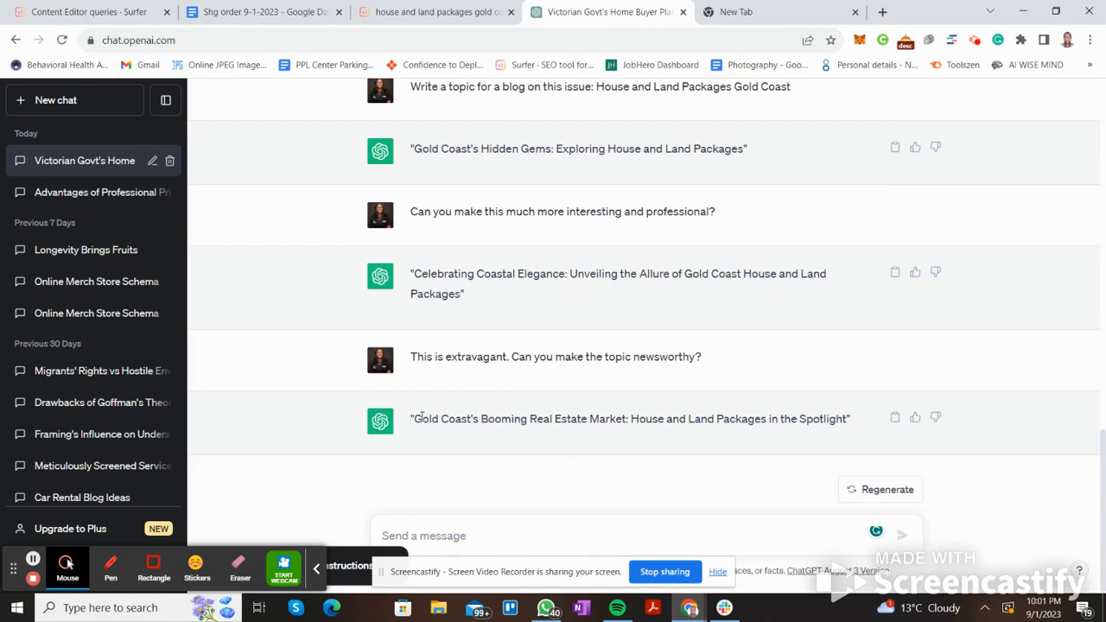
Copy "Gold Coast's Booming Real Estate Market: House and Land Packages in the Spotlight" into the paragraph below the H1 of the Surfer Gold Coast draft
{"action": "left_click_drag", "start_coordinate": [416, 418], "coordinate": [849, 419]}
{"action": "key", "text": "ctrl+c"}
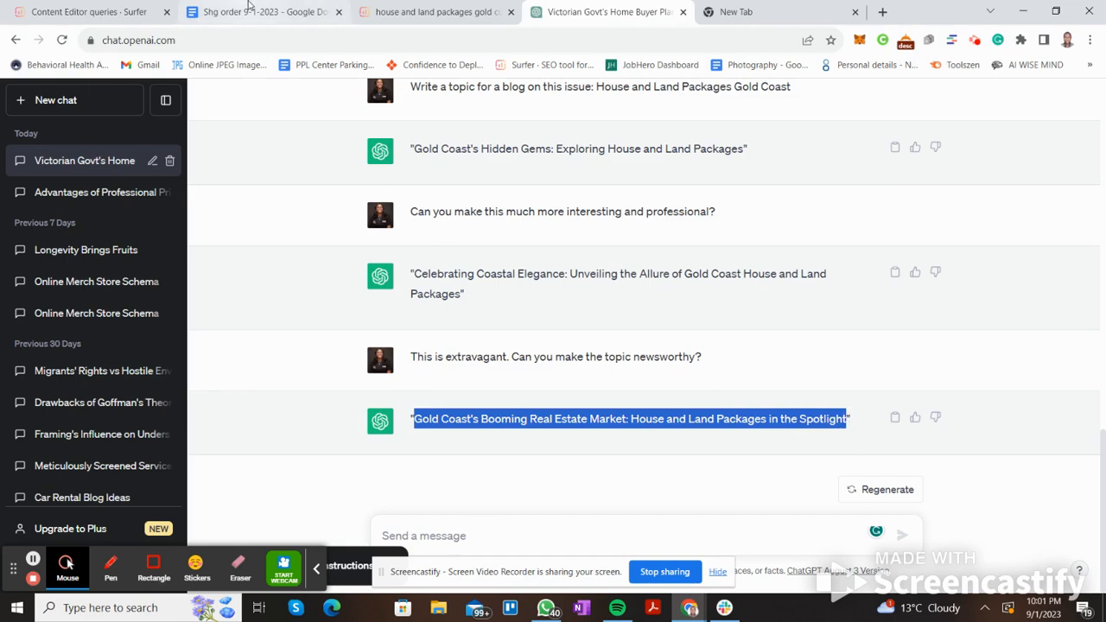
{"action": "left_click", "coordinate": [249, 11]}
{"action": "left_click", "coordinate": [384, 10]}
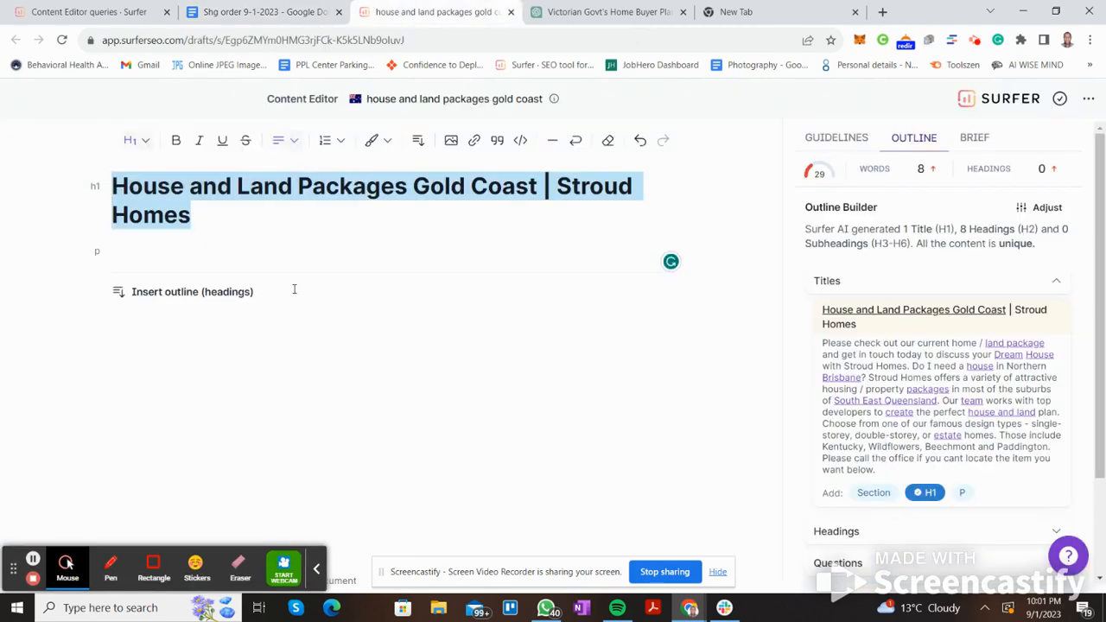
{"action": "left_click", "coordinate": [262, 247]}
{"action": "key", "text": "ctrl+v"}
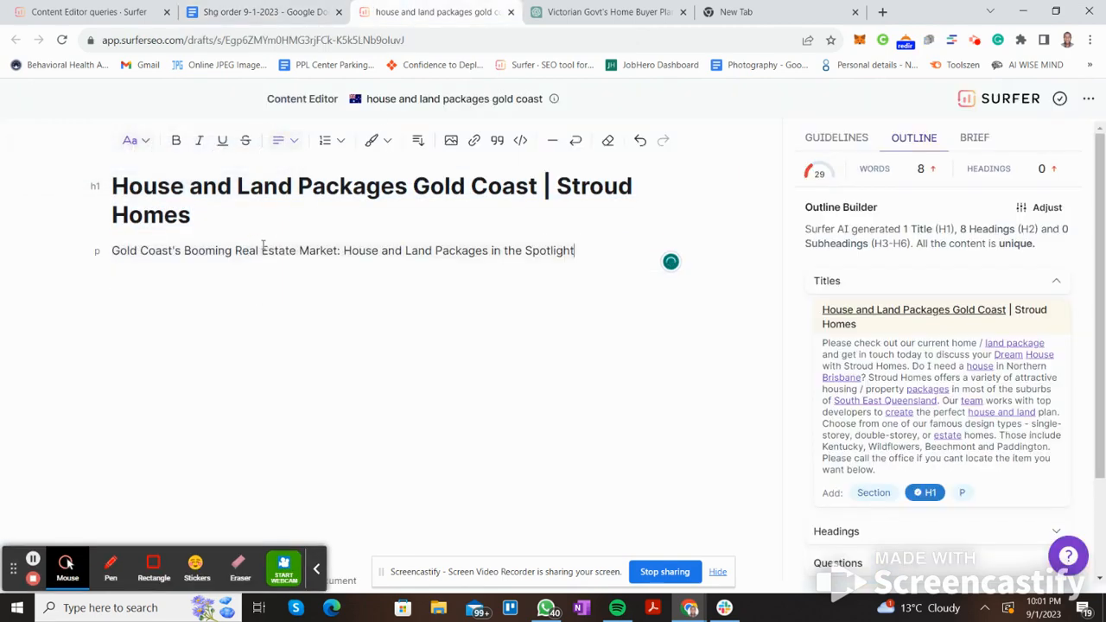
Return to the ChatGPT conversation and send the instruction "Use a power word and a number"
{"action": "left_click", "coordinate": [558, 10]}
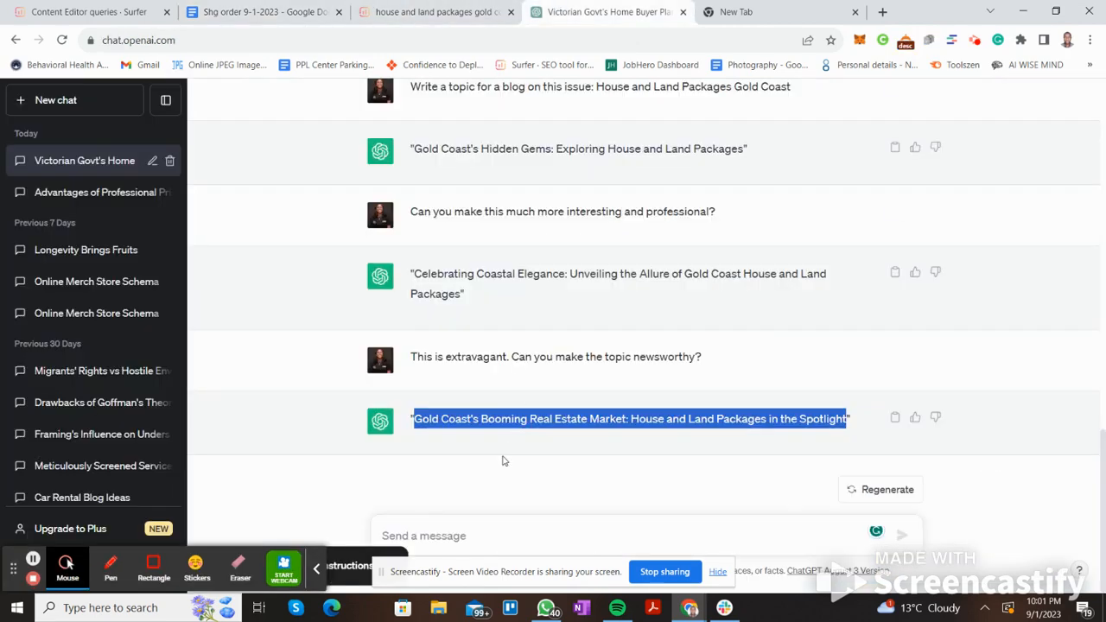
{"action": "left_click", "coordinate": [433, 537]}
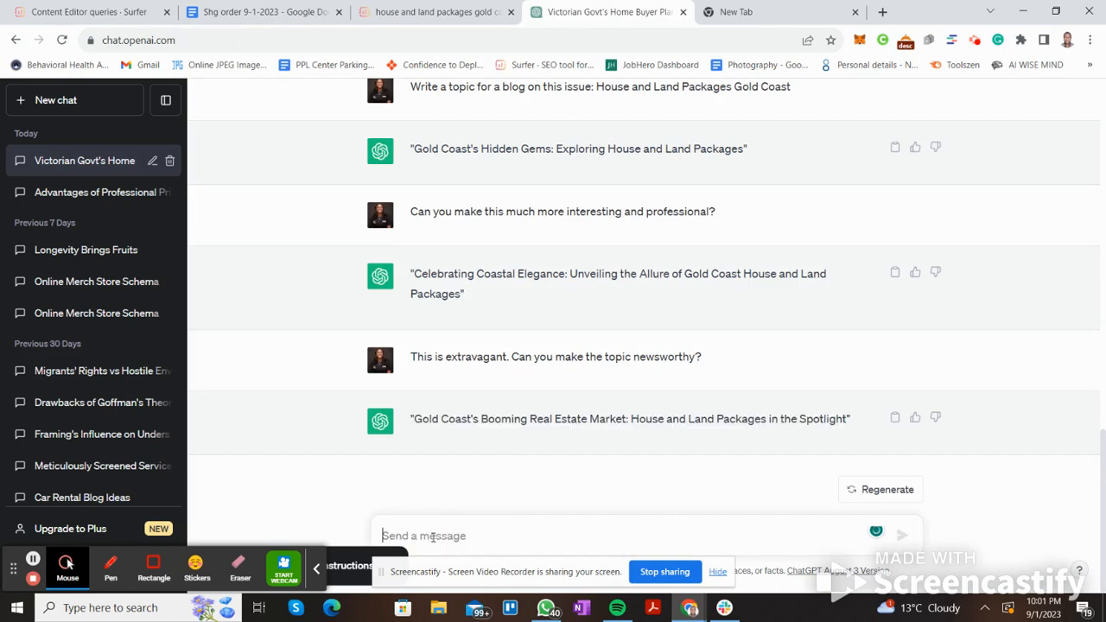
{"action": "type", "text": "Use a power"}
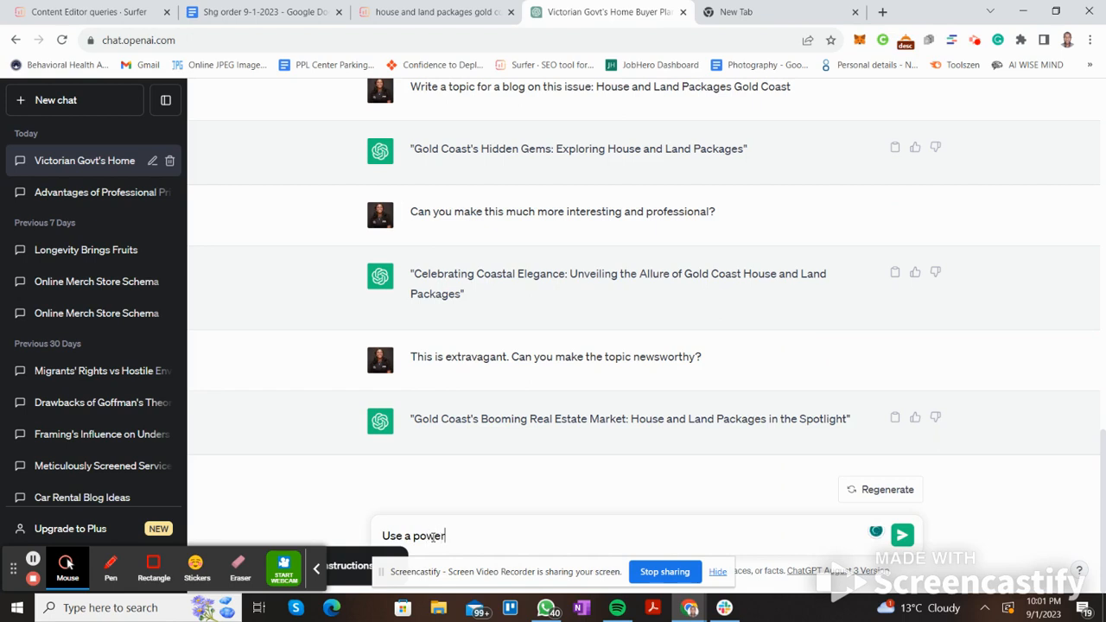
{"action": "type", "text": " word and a number"}
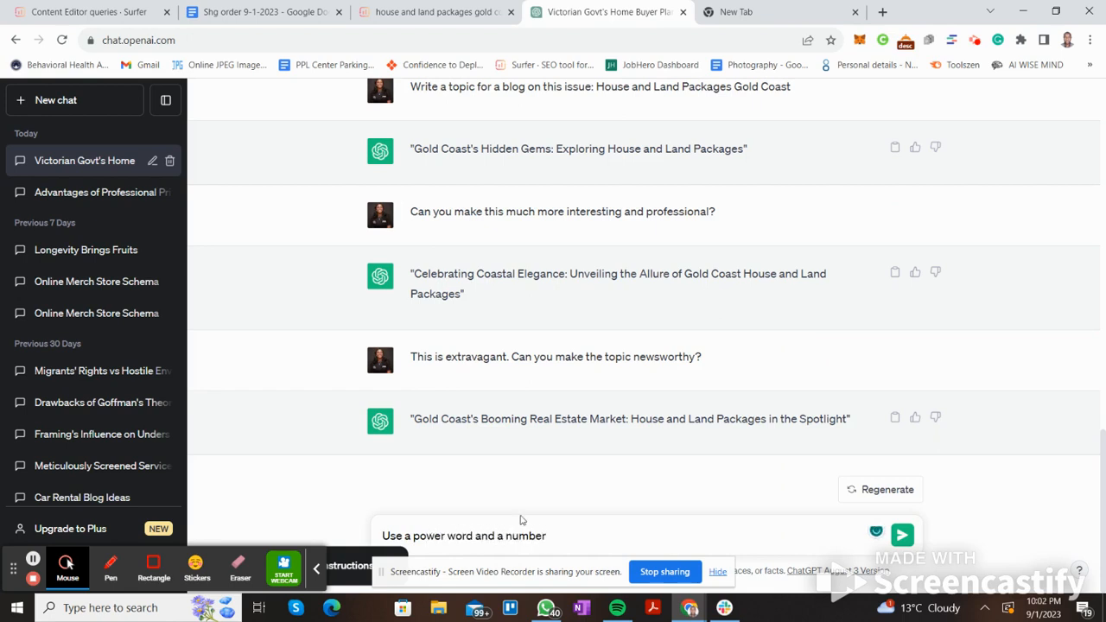
{"action": "left_click", "coordinate": [905, 536]}
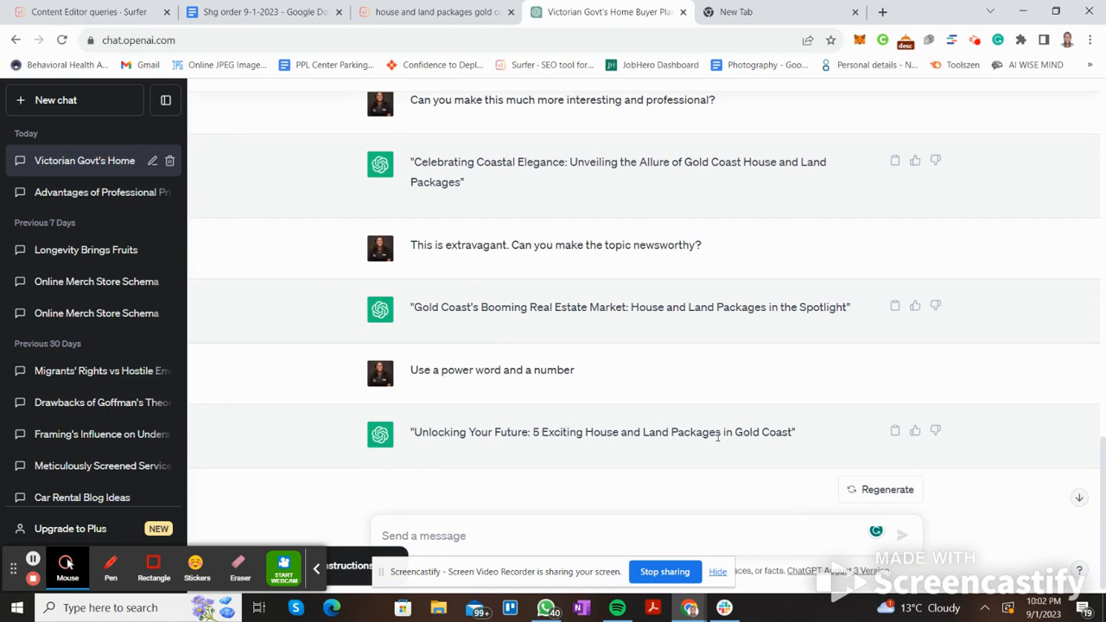
Regenerate the reply and copy the title "Discover the Top 5 Power-Packed House and Land Packages in Gold Coast"
{"action": "left_click", "coordinate": [858, 492]}
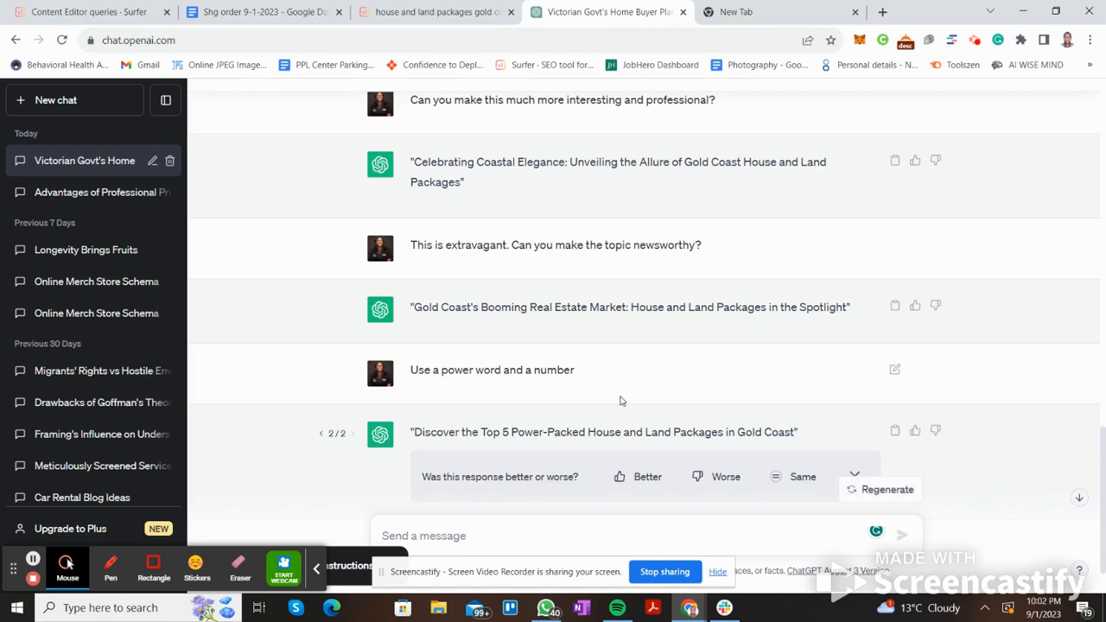
{"action": "left_click_drag", "start_coordinate": [416, 434], "coordinate": [796, 434]}
{"action": "key", "text": "ctrl+c"}
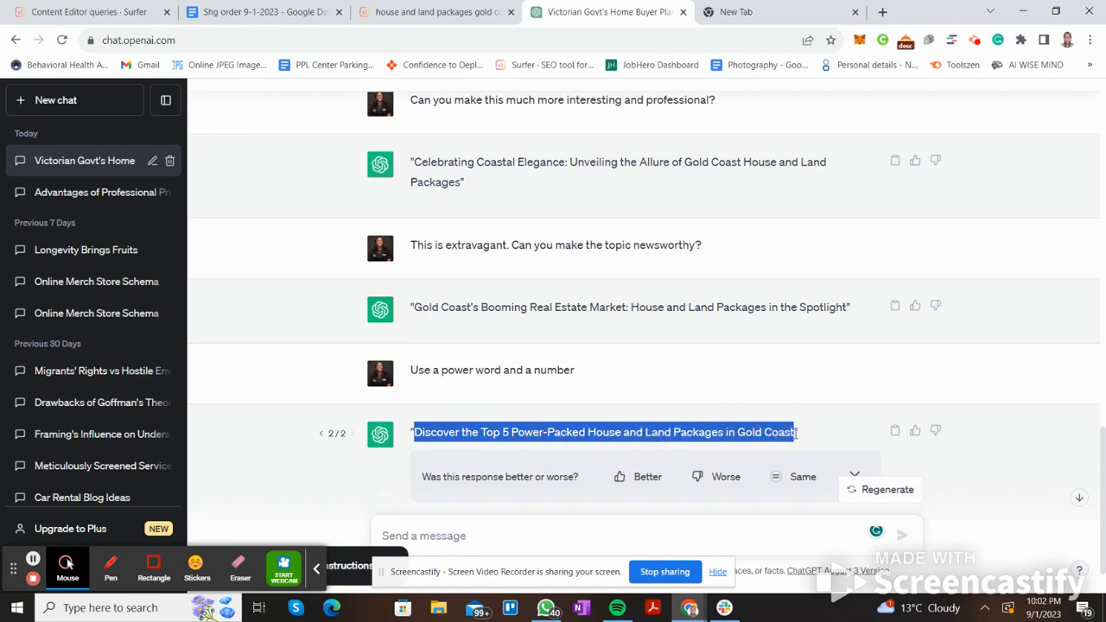
Delete the H1 and the paragraph below it from the Surfer Gold Coast draft, leaving the cursor in the empty first line
{"action": "left_click", "coordinate": [428, 12]}
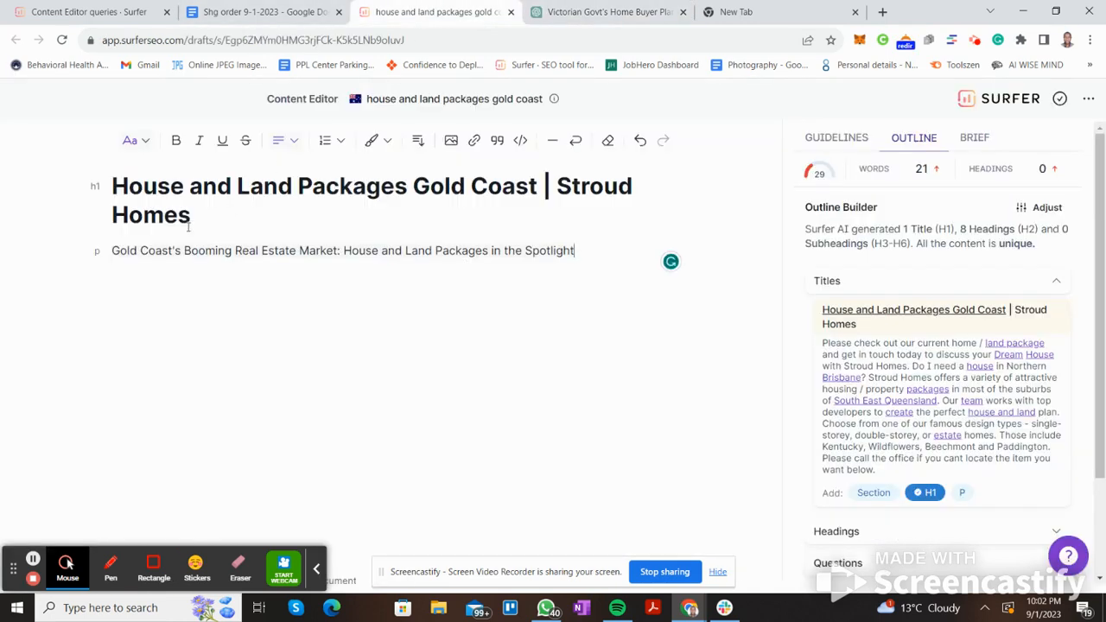
{"action": "key", "text": "Left"}
{"action": "key", "text": "Left"}
{"action": "key", "text": "Left"}
{"action": "key", "text": "Left"}
{"action": "key", "text": "Left"}
{"action": "key", "text": "Left"}
{"action": "key", "text": "shift+Down"}
{"action": "key", "text": "shift+Down"}
{"action": "key", "text": "shift+Down"}
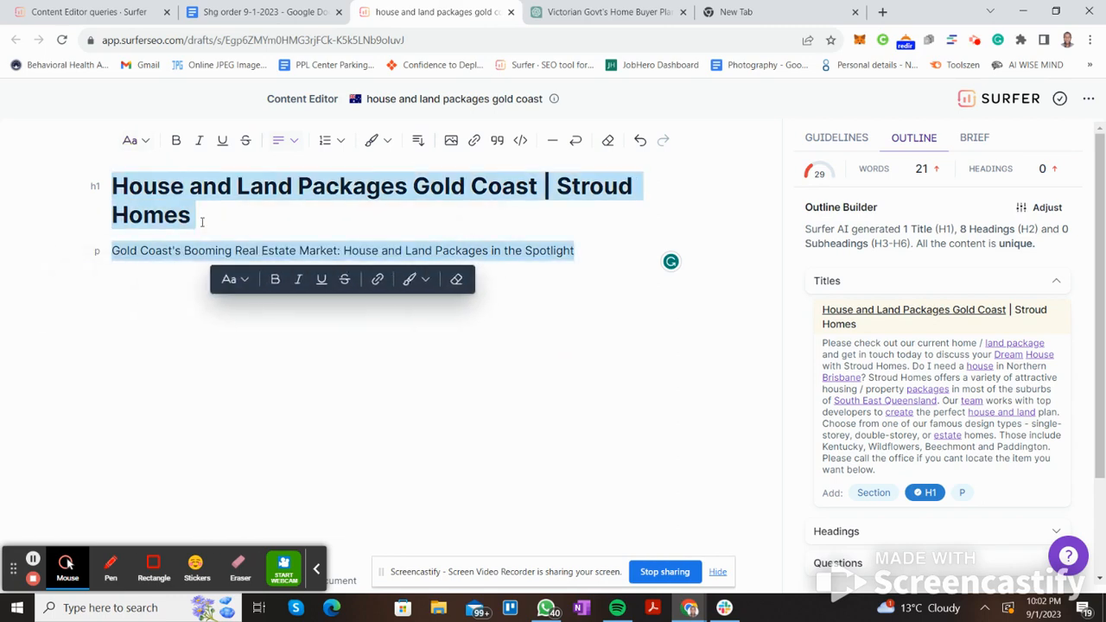
{"action": "key", "text": "BackSpace"}
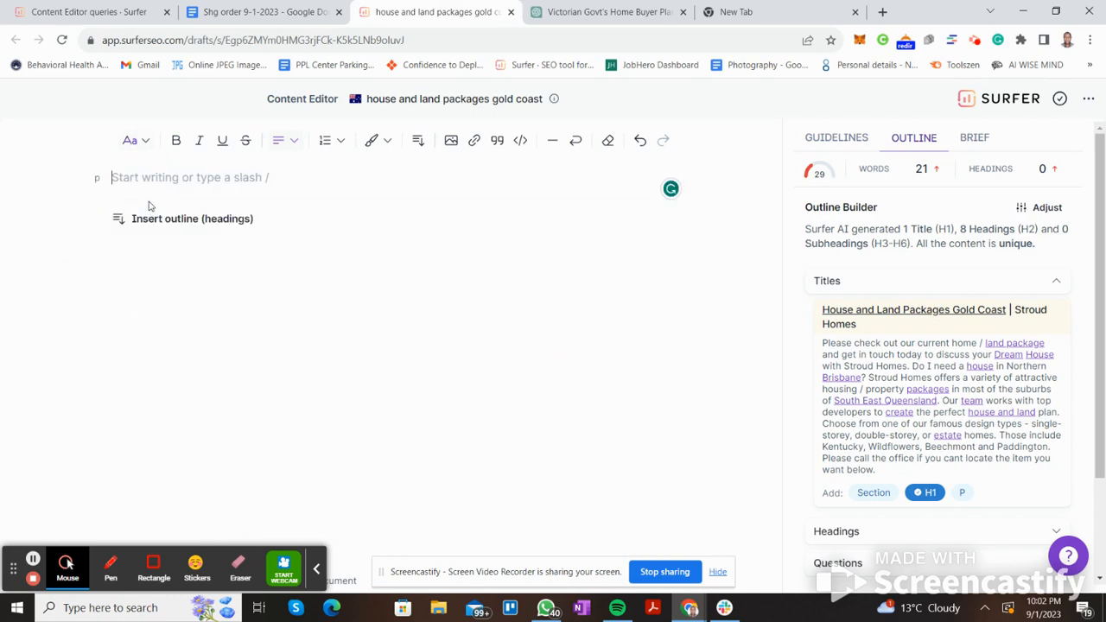
{"action": "right_click", "coordinate": [139, 189]}
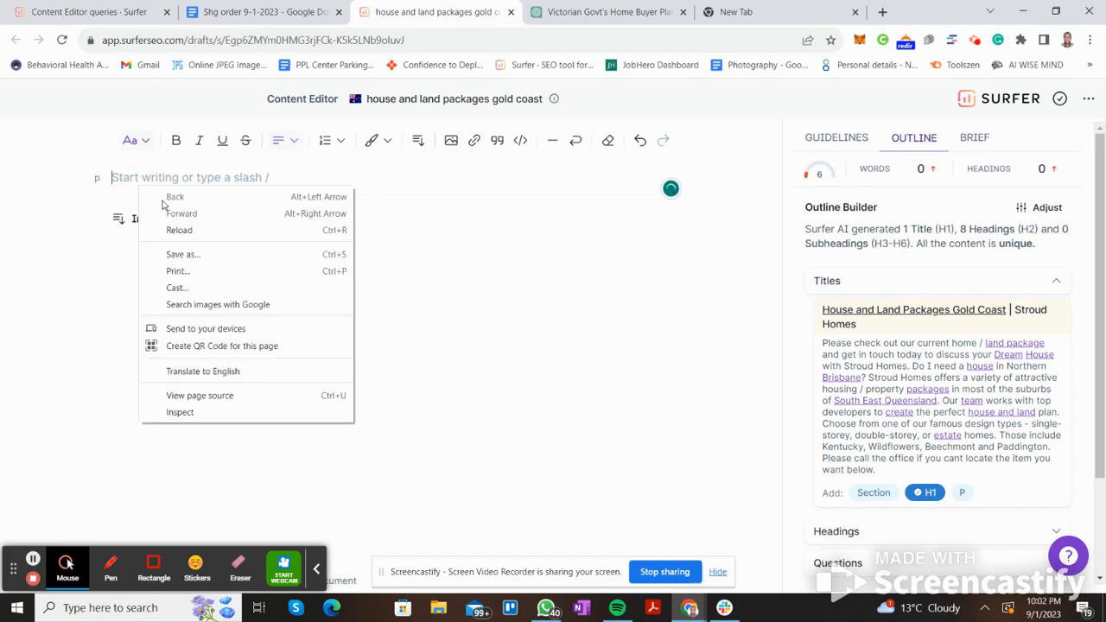
{"action": "left_click", "coordinate": [133, 181]}
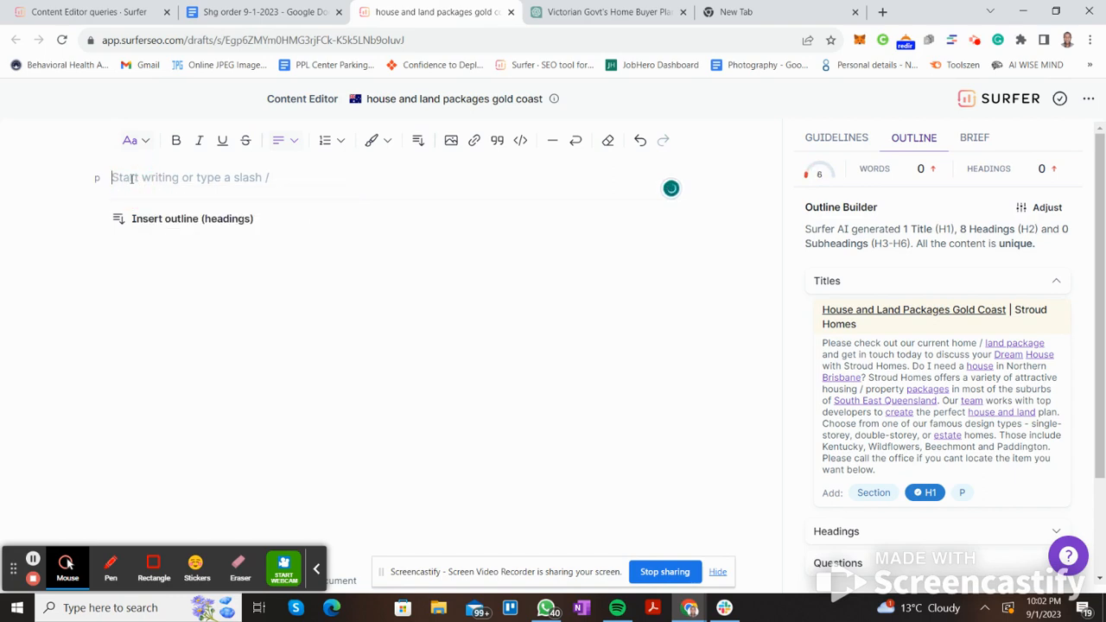
{"action": "key", "text": "ctrl+v"}
{"action": "key", "text": "ctrl+z"}
{"action": "left_click", "coordinate": [119, 178]}
{"action": "right_click", "coordinate": [119, 178]}
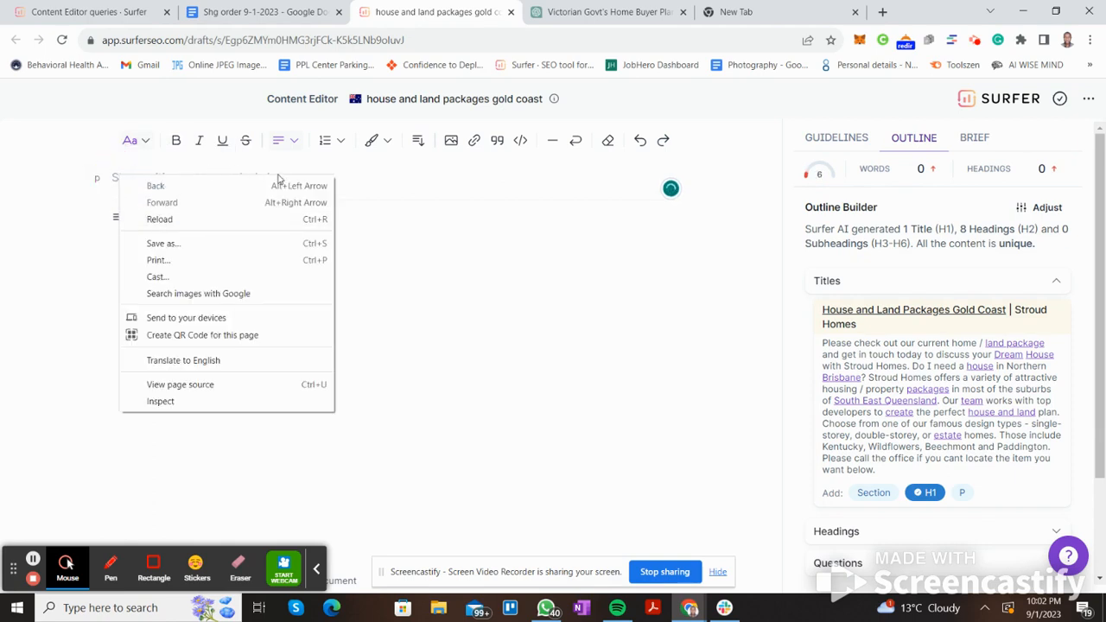
{"action": "left_click", "coordinate": [353, 175]}
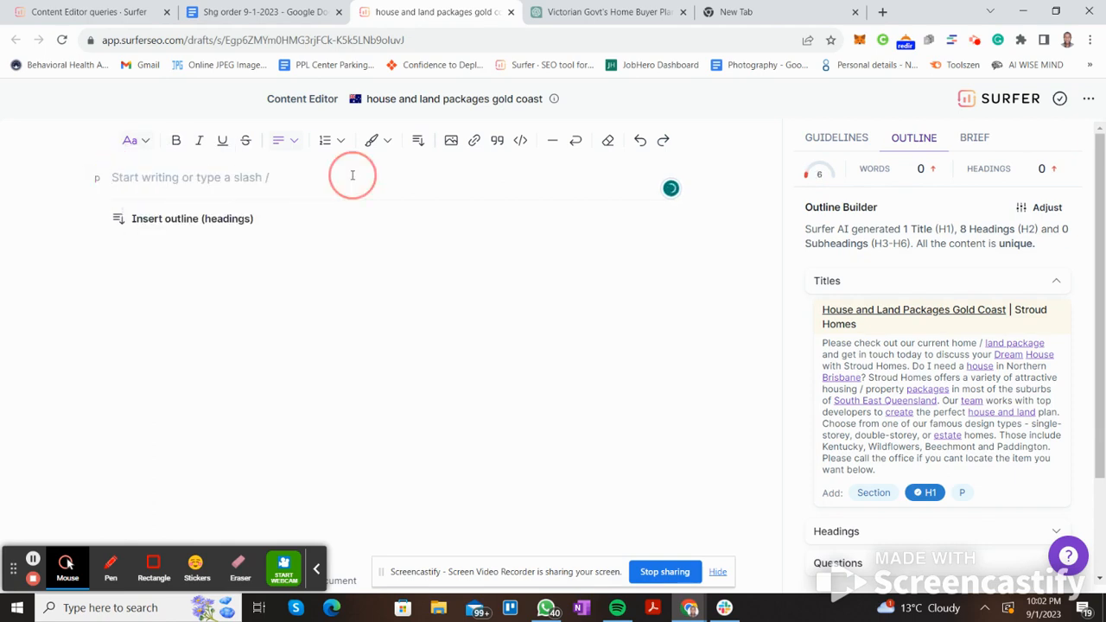
{"action": "right_click", "coordinate": [152, 178]}
{"action": "left_click", "coordinate": [123, 172]}
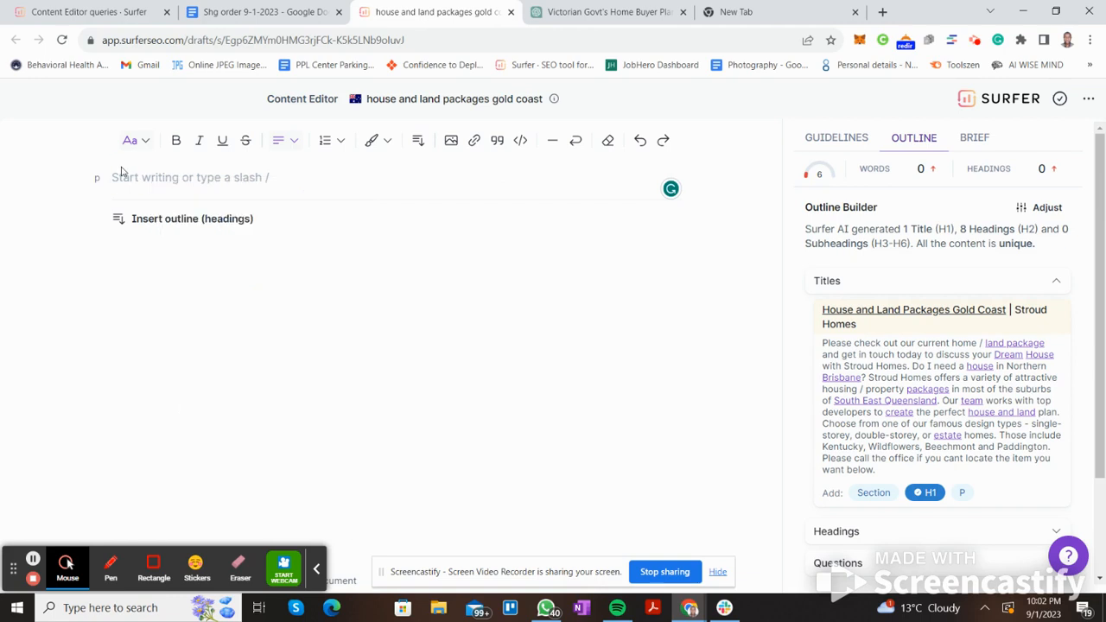
{"action": "left_click", "coordinate": [116, 178]}
{"action": "key", "text": "ctrl+v"}
{"action": "key", "text": "ctrl+z"}
{"action": "right_click", "coordinate": [116, 181]}
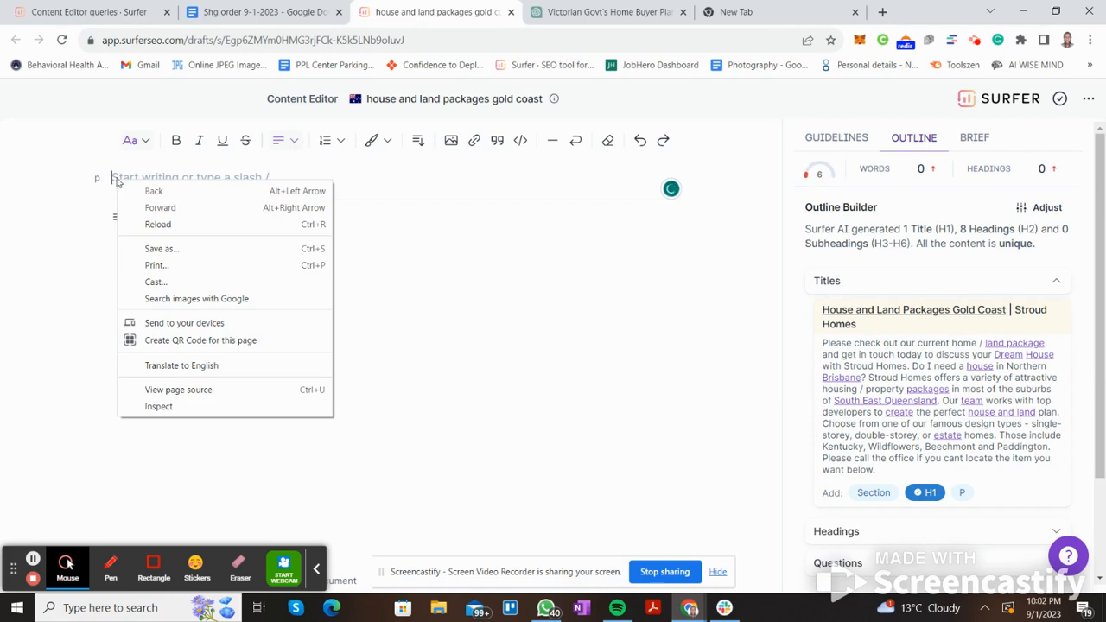
{"action": "left_click", "coordinate": [117, 179]}
{"action": "left_click", "coordinate": [115, 178]}
{"action": "right_click", "coordinate": [116, 181]}
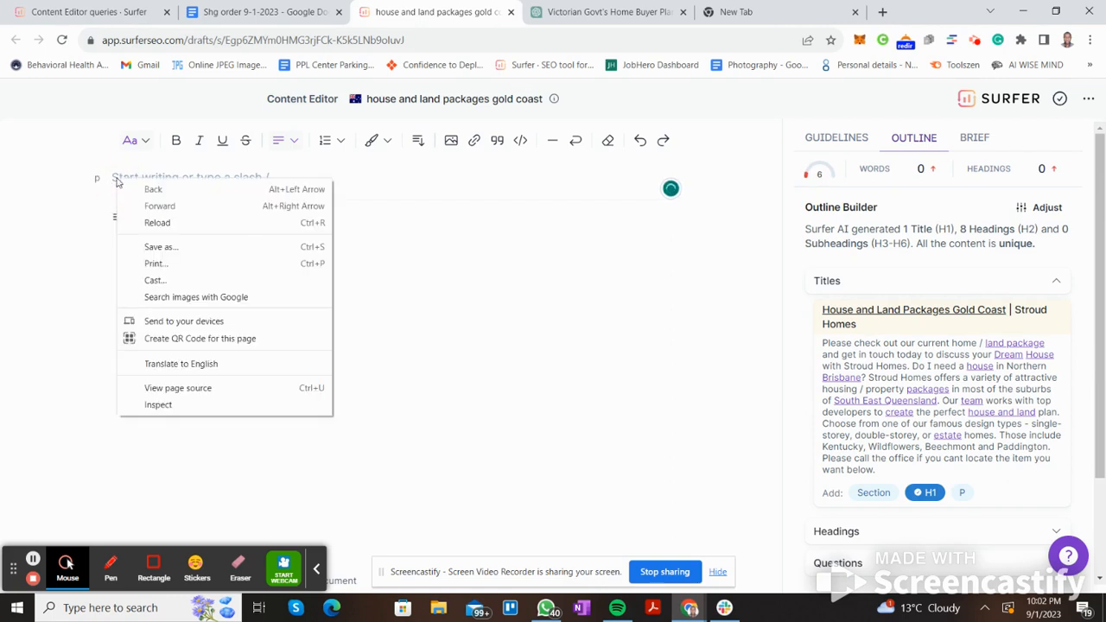
{"action": "left_click", "coordinate": [112, 233]}
{"action": "left_click", "coordinate": [166, 268]}
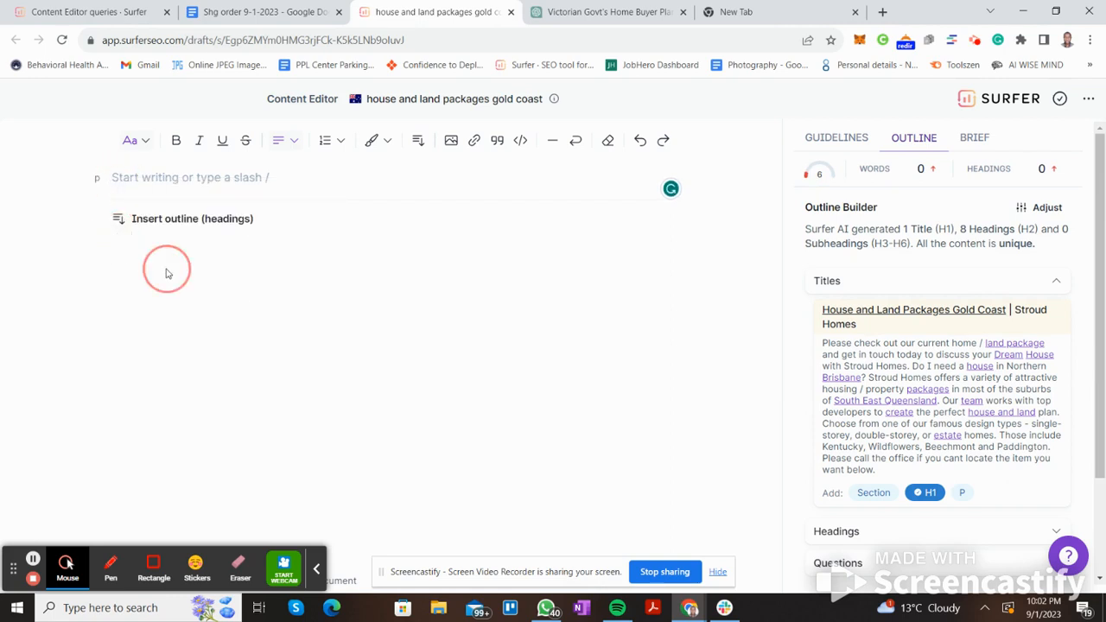
{"action": "left_click", "coordinate": [176, 370]}
Paste "Discover the Top 5 Power-Packed House and Land Packages in Gold Coast" into the empty first line and format it as Heading 1
{"action": "left_click", "coordinate": [191, 175]}
{"action": "key", "text": "ctrl+v"}
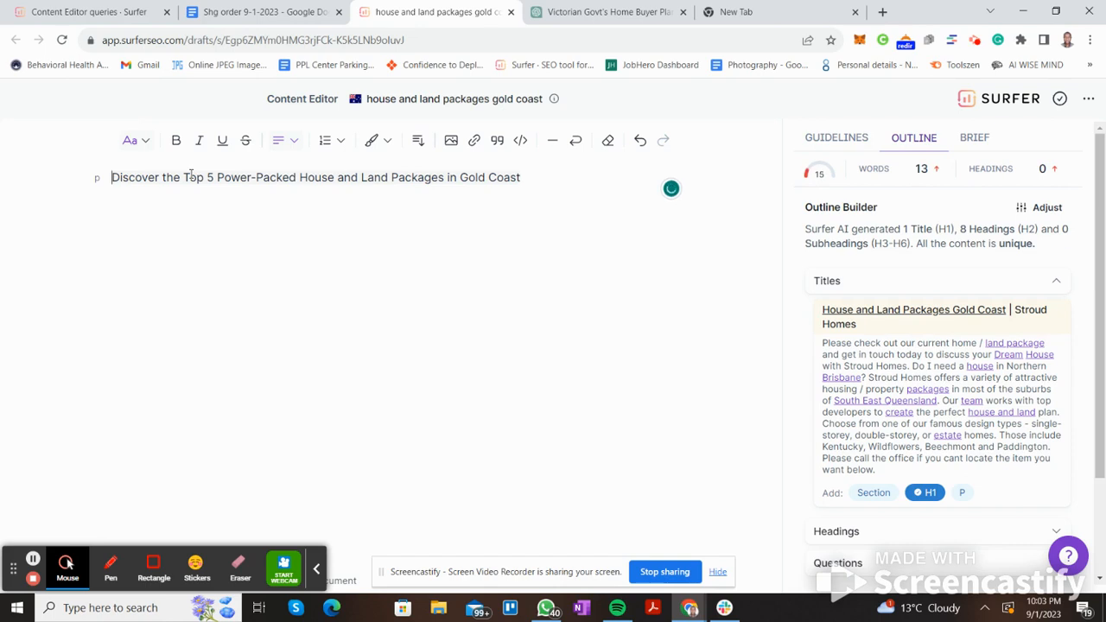
{"action": "key", "text": "ctrl+a"}
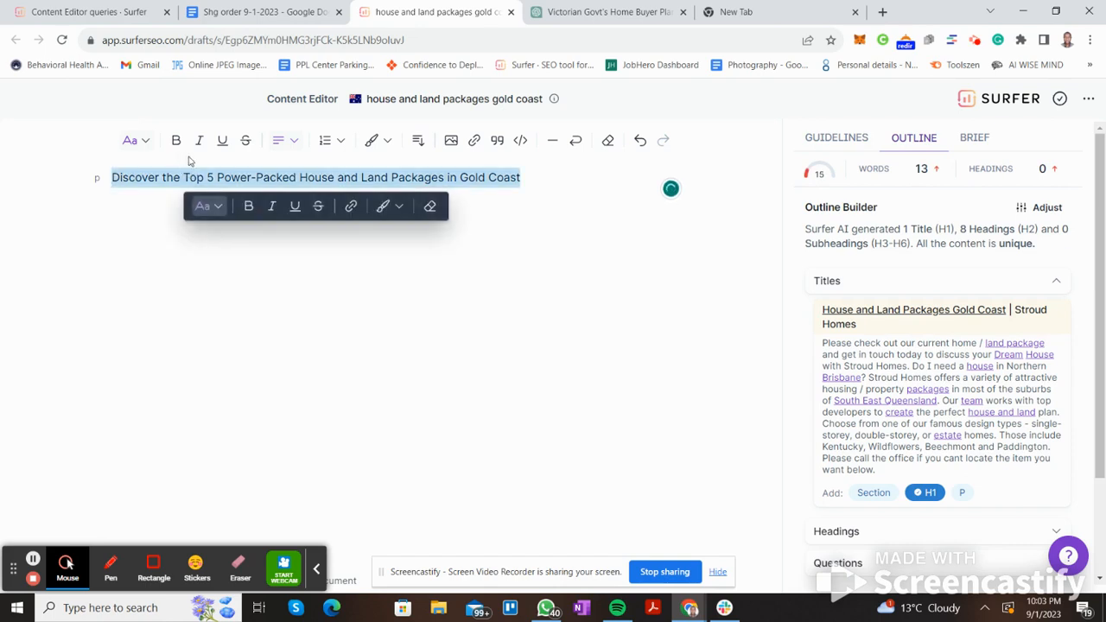
{"action": "left_click", "coordinate": [214, 208]}
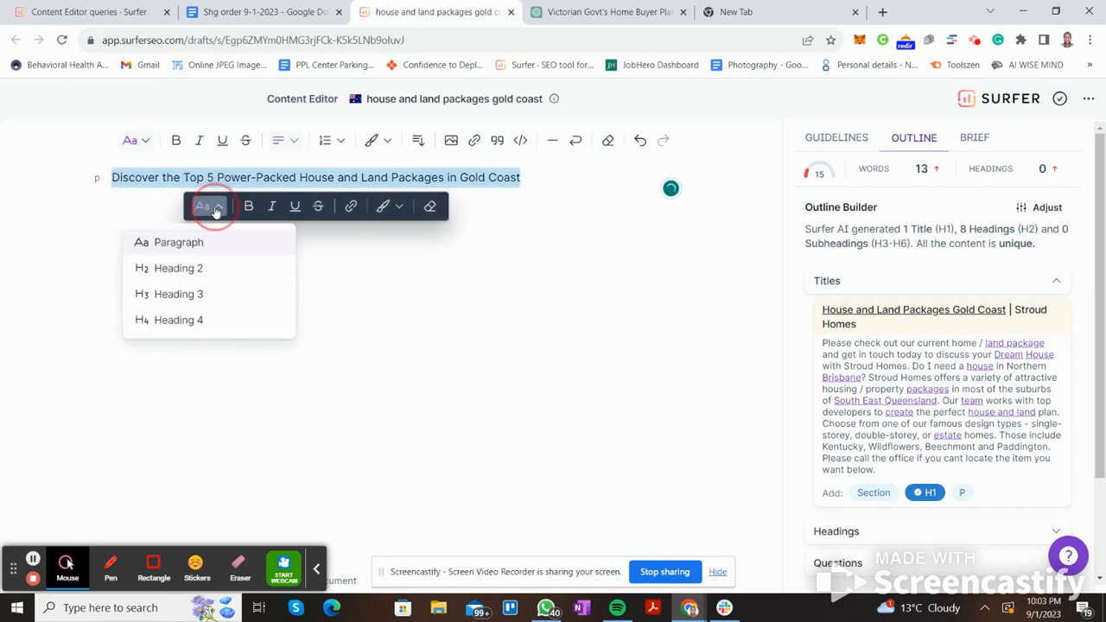
{"action": "left_click", "coordinate": [174, 268]}
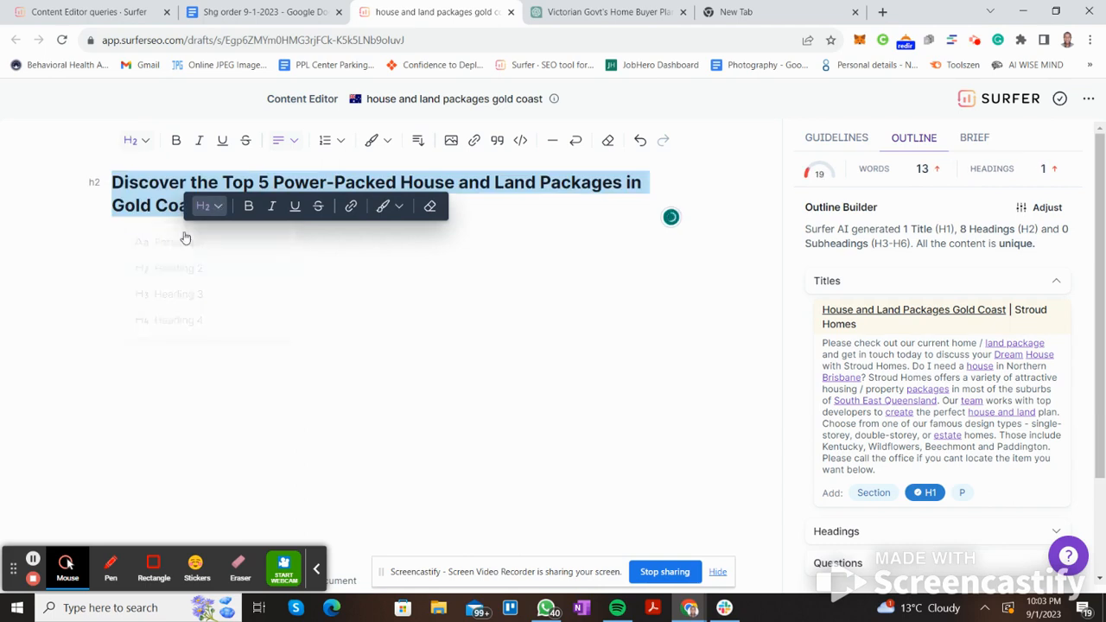
{"action": "left_click", "coordinate": [141, 137]}
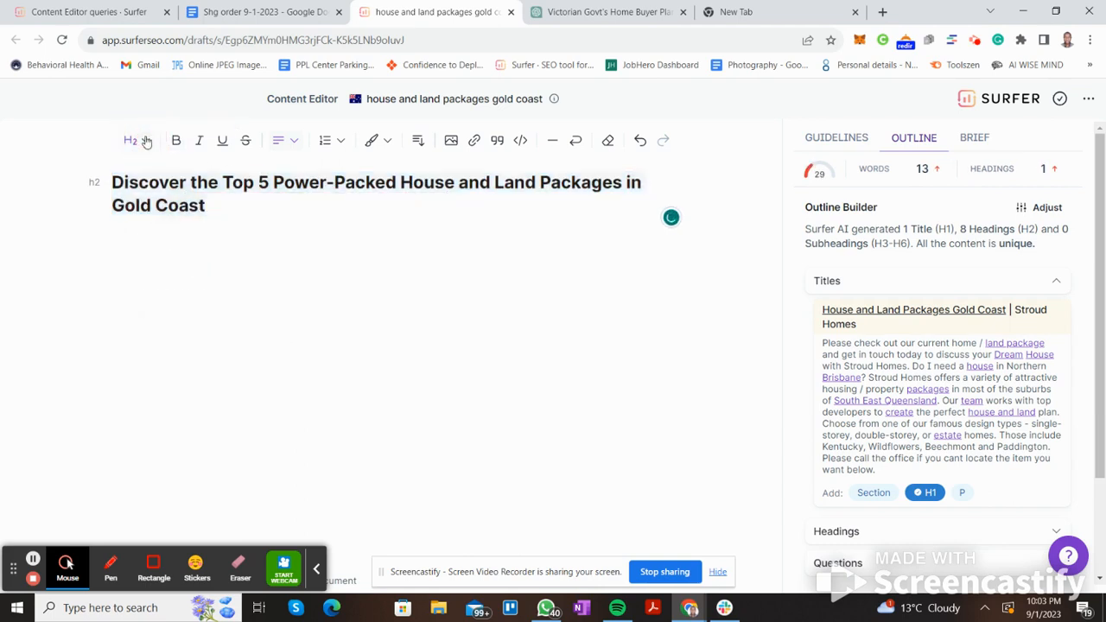
{"action": "left_click", "coordinate": [136, 140]}
{"action": "left_click", "coordinate": [102, 200]}
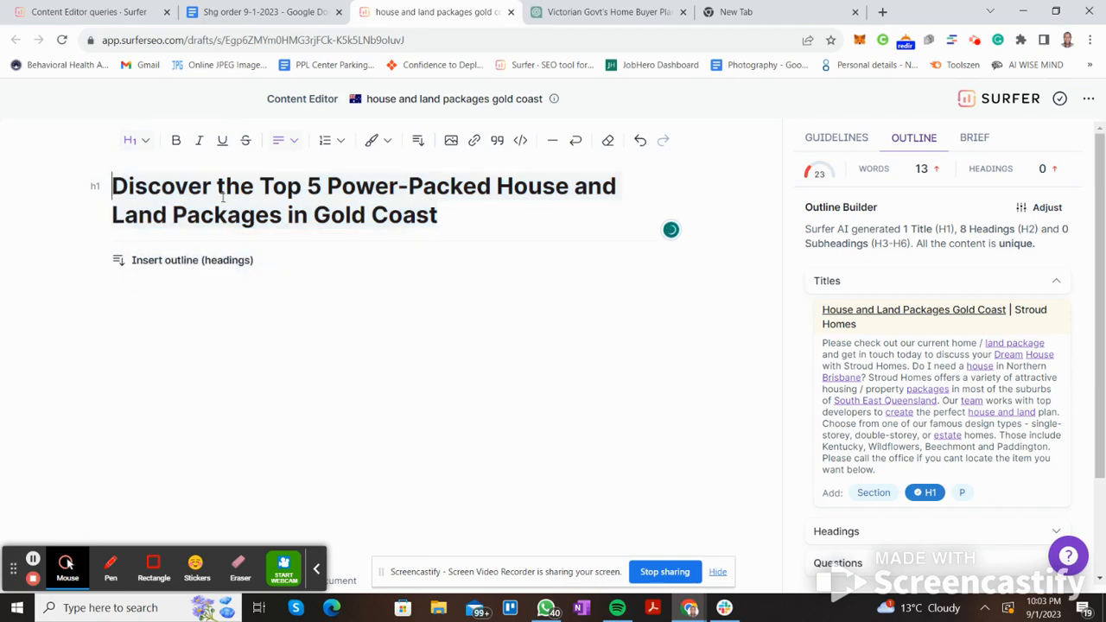
{"action": "left_click", "coordinate": [275, 300]}
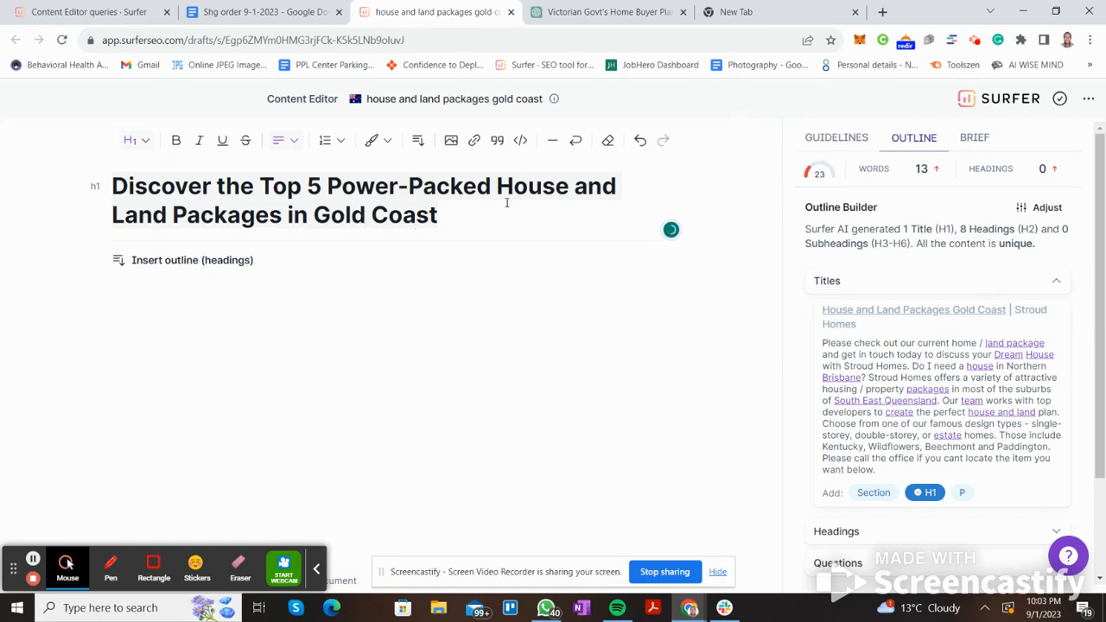
Copy the H1 title, clear it from the draft, and paste it back into the first line
{"action": "mouse_move", "coordinate": [833, 173]}
{"action": "triple_click", "coordinate": [448, 222]}
{"action": "key", "text": "ctrl+c"}
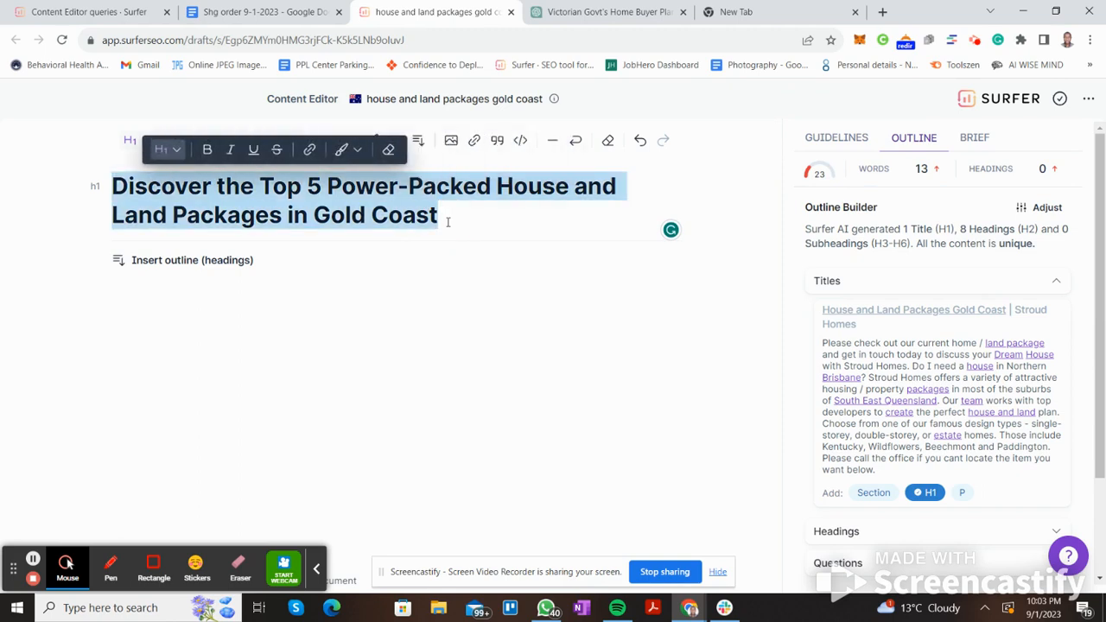
{"action": "key", "text": "BackSpace"}
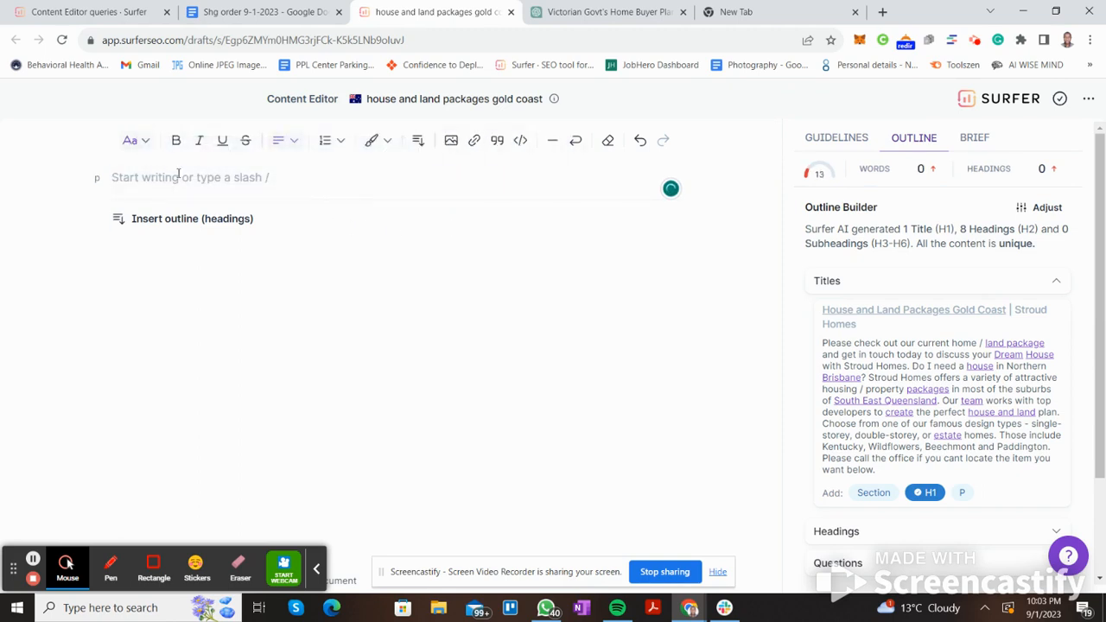
{"action": "left_click", "coordinate": [178, 174]}
{"action": "right_click", "coordinate": [178, 177]}
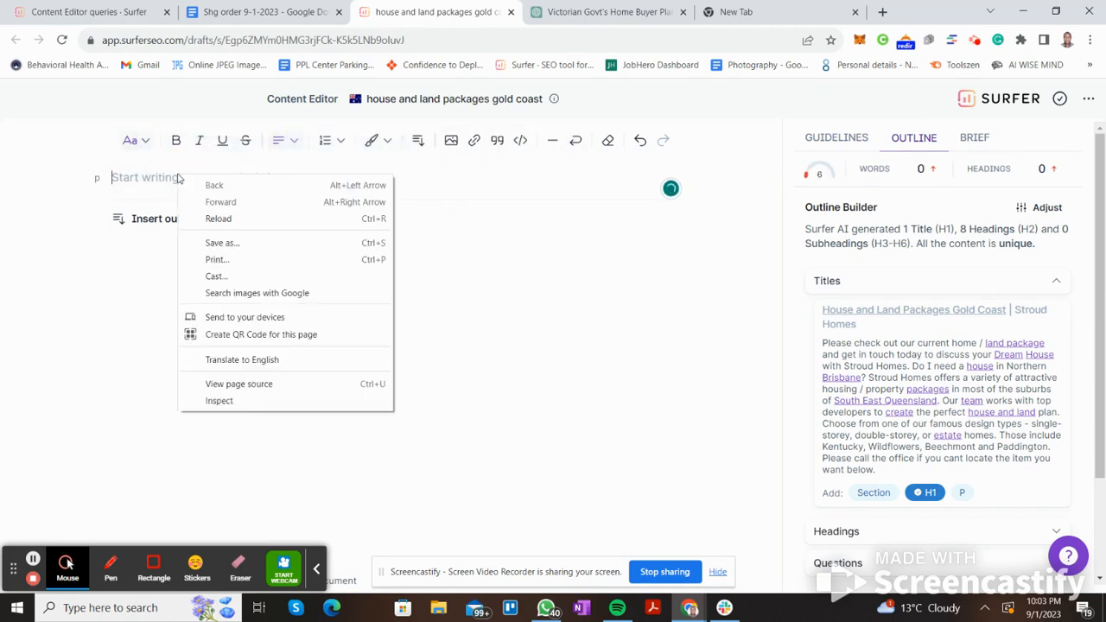
{"action": "left_click", "coordinate": [134, 182]}
{"action": "right_click", "coordinate": [134, 183]}
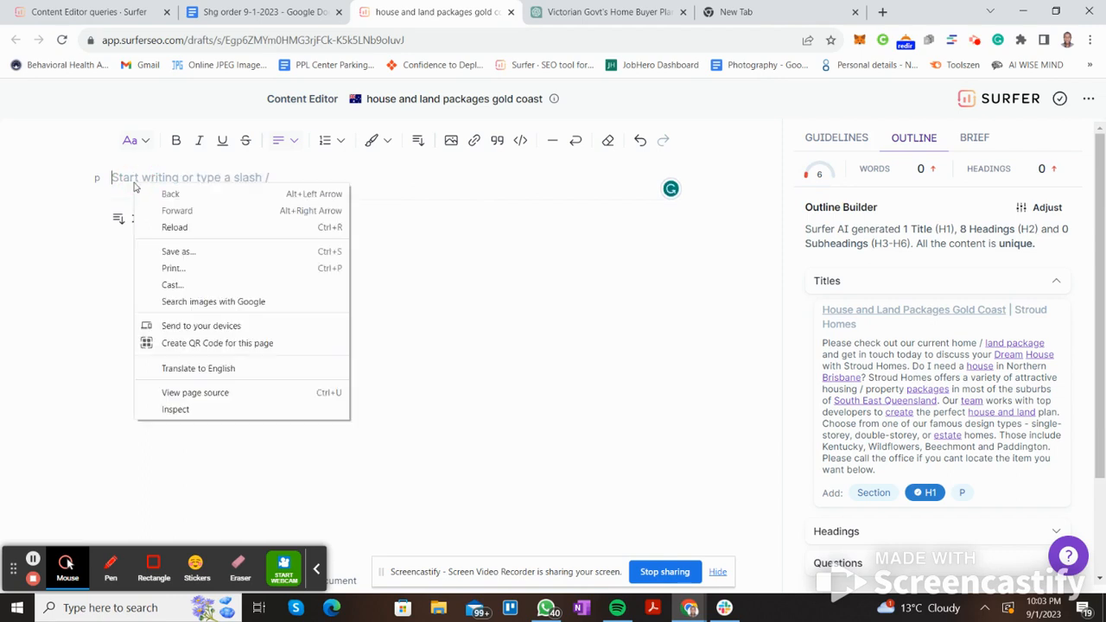
{"action": "left_click", "coordinate": [119, 181]}
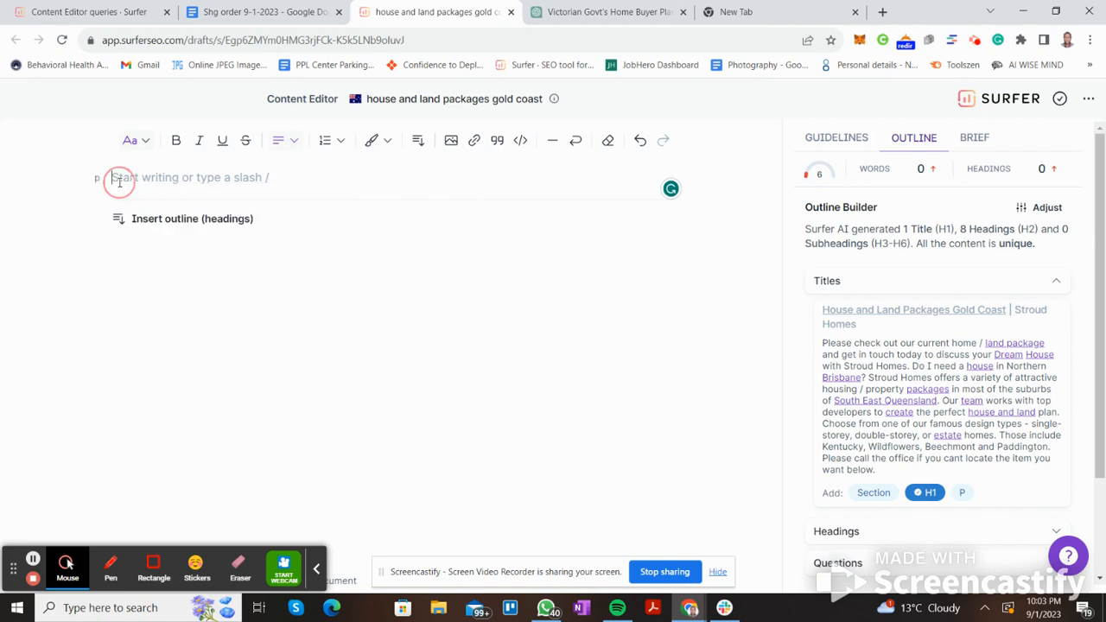
{"action": "key", "text": "ctrl+v"}
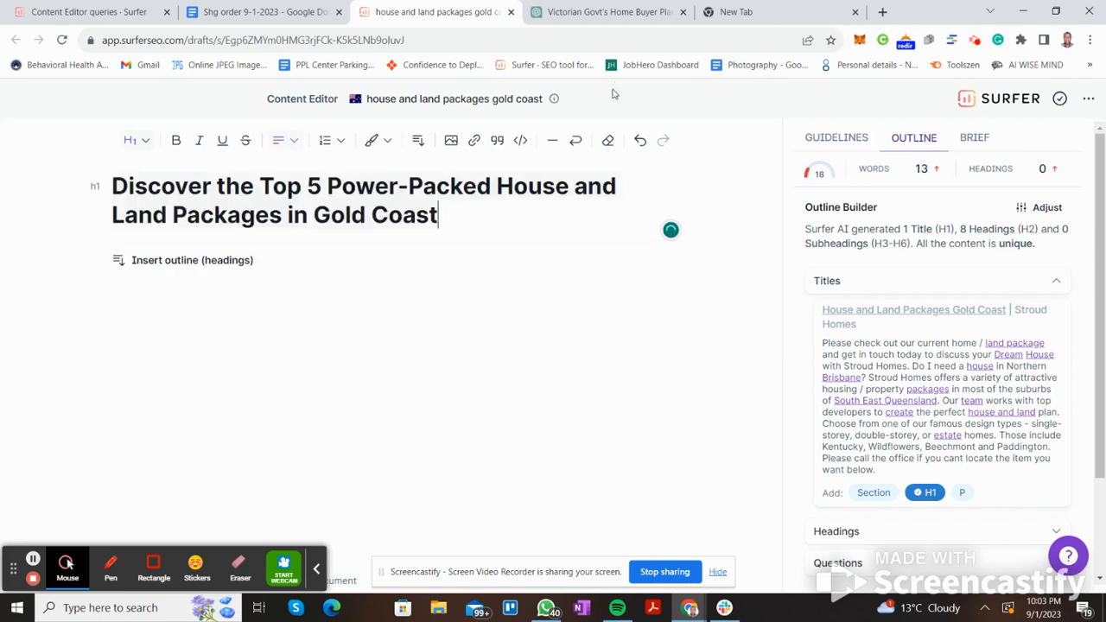
Show the suggested headings instead of the titles in the Outline Builder and insert the outline headings below the H1
{"action": "left_click", "coordinate": [255, 323]}
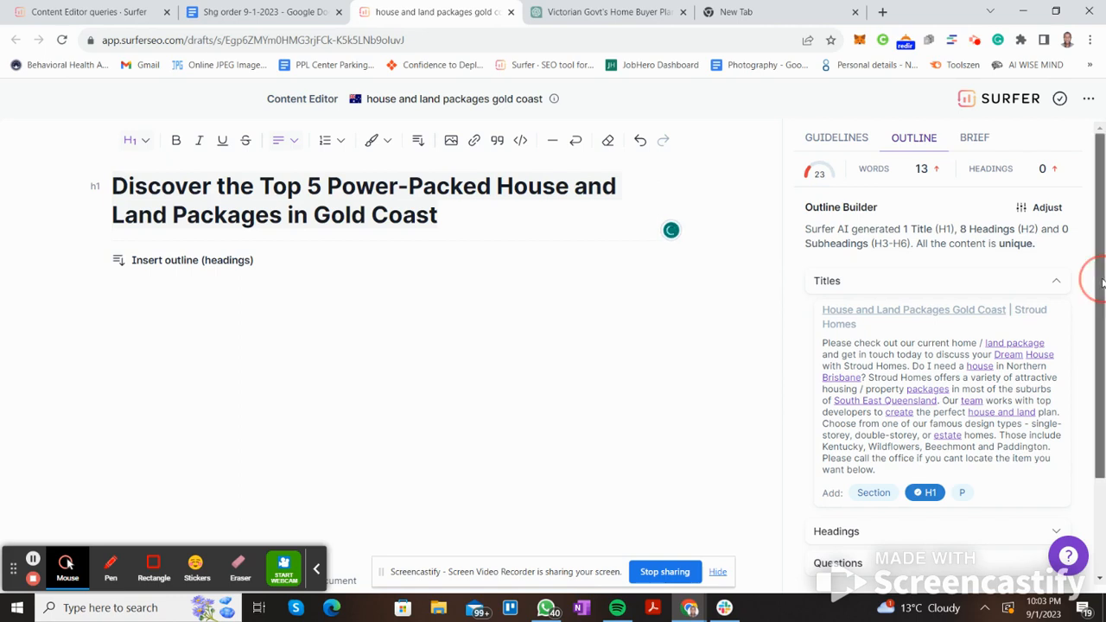
{"action": "scroll", "coordinate": [1086, 277], "scroll_direction": "down", "scroll_amount": 2}
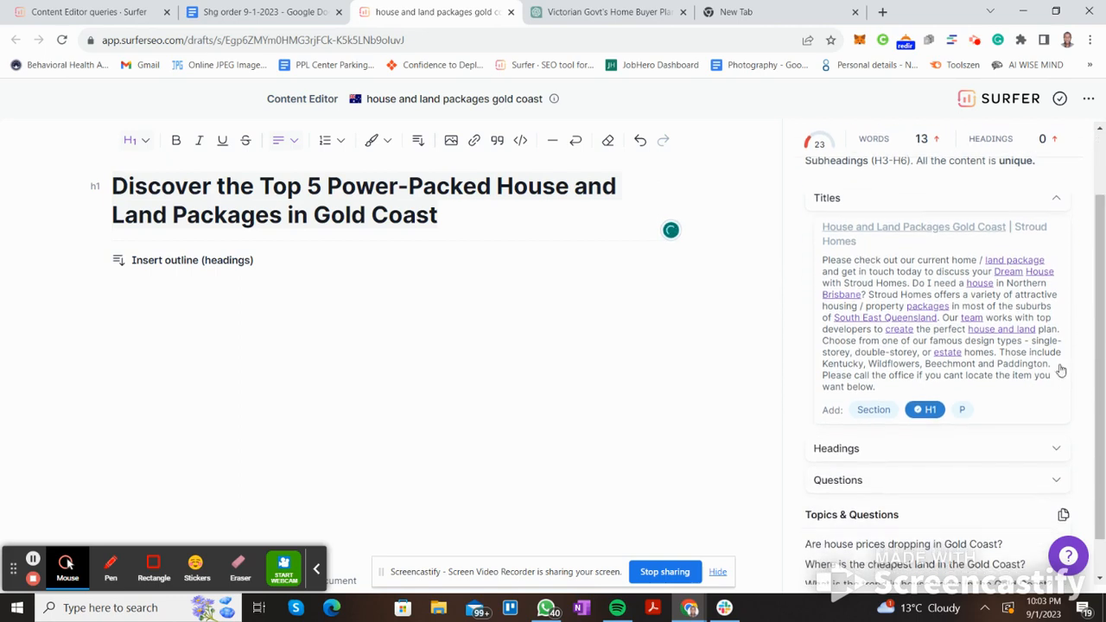
{"action": "left_click", "coordinate": [1065, 196]}
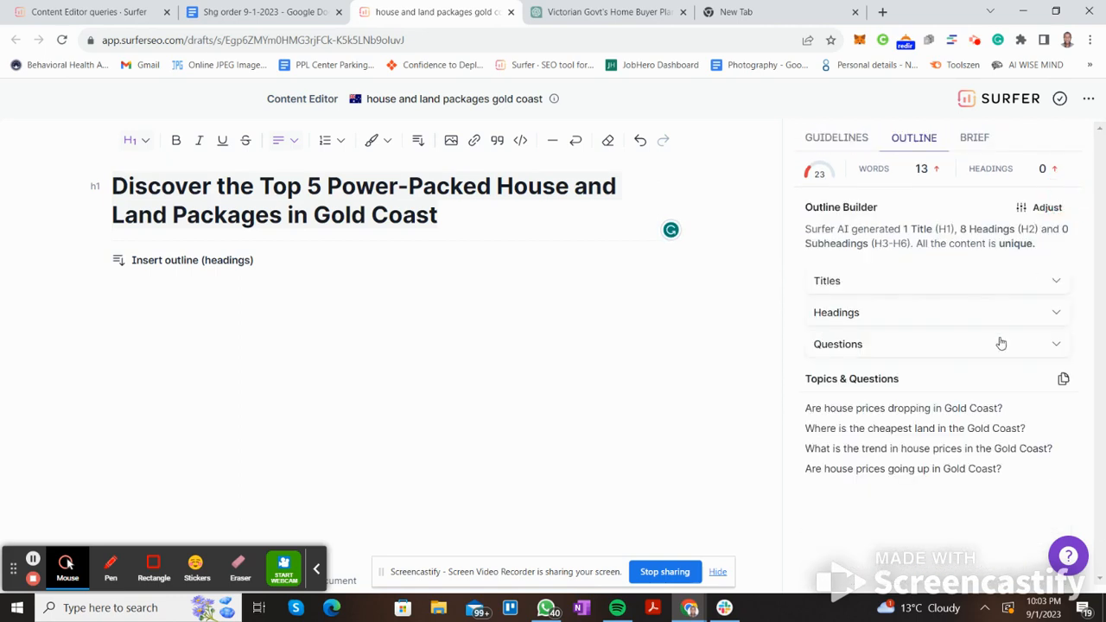
{"action": "left_click", "coordinate": [1056, 313]}
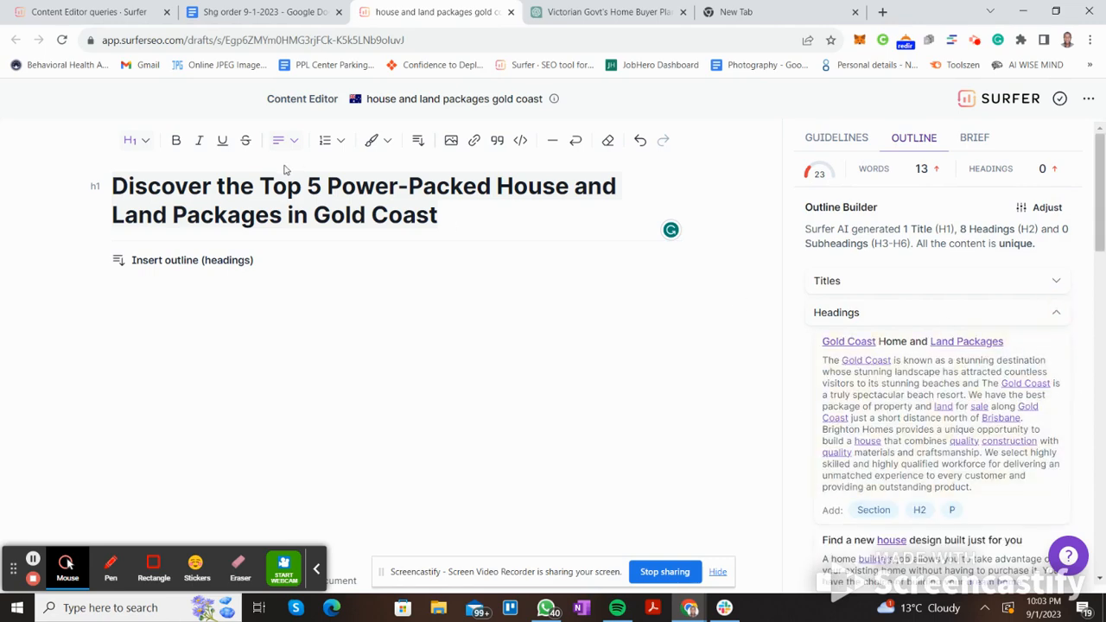
{"action": "scroll", "coordinate": [938, 372], "scroll_direction": "down", "scroll_amount": 3}
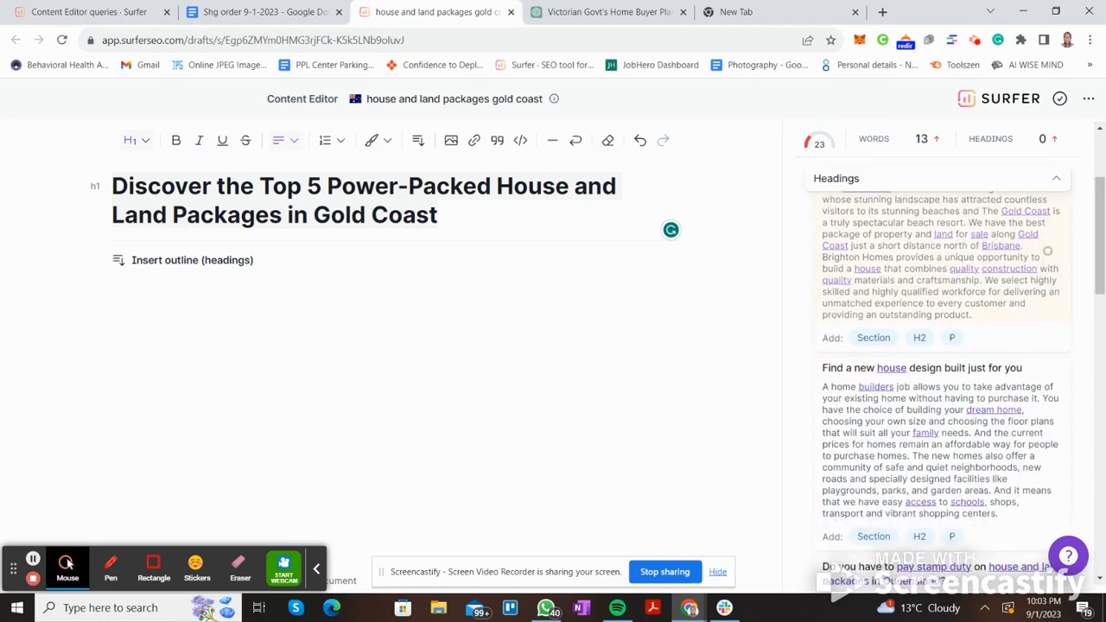
{"action": "left_click", "coordinate": [168, 264]}
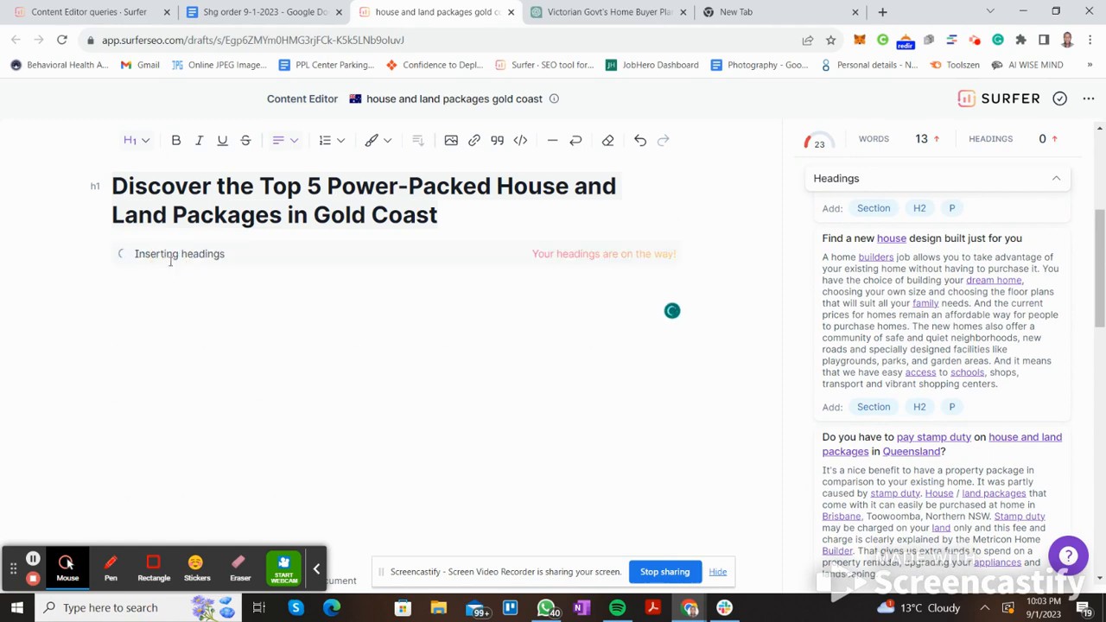
Delete the text of the H2 "257 House And Land Packages for Sale in Gold Coast Region, QLD | Domain"
{"action": "left_click", "coordinate": [149, 278]}
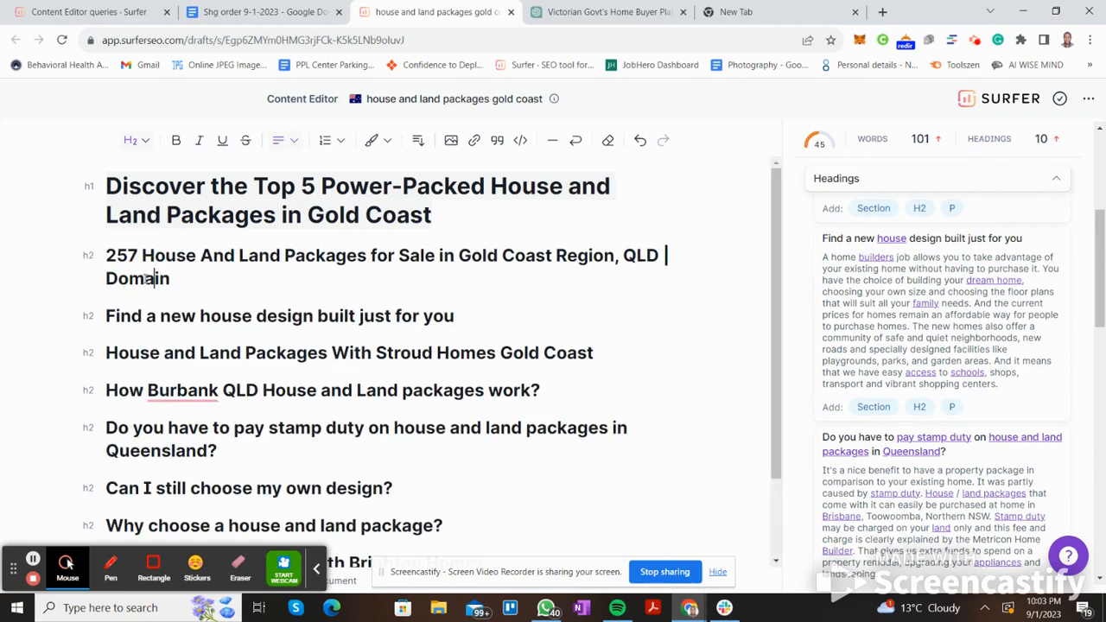
{"action": "triple_click", "coordinate": [149, 278]}
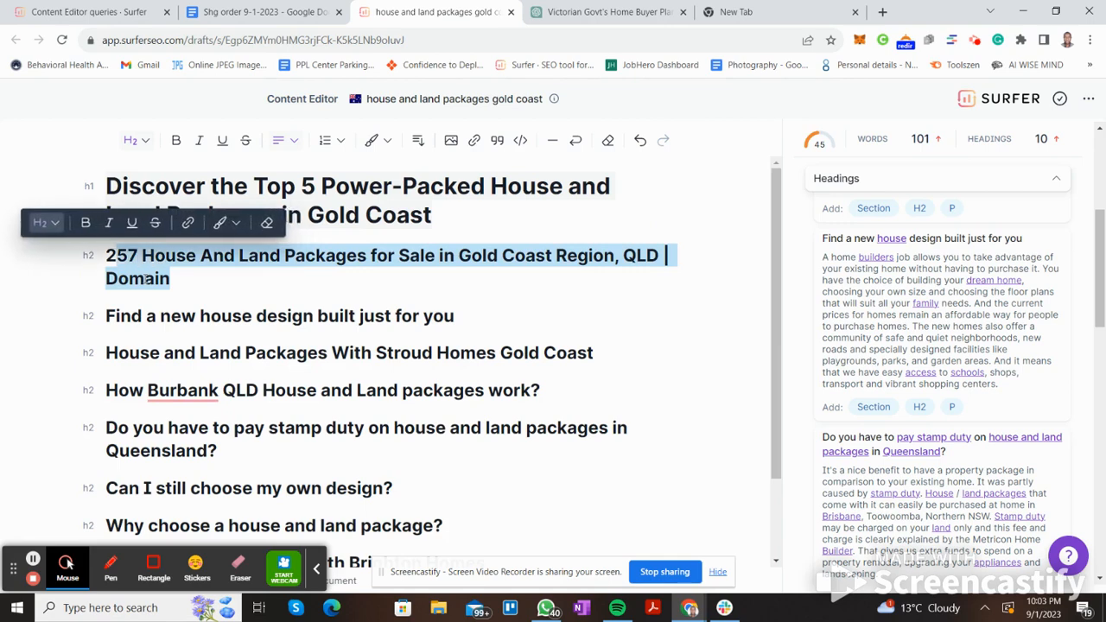
{"action": "key", "text": "BackSpace"}
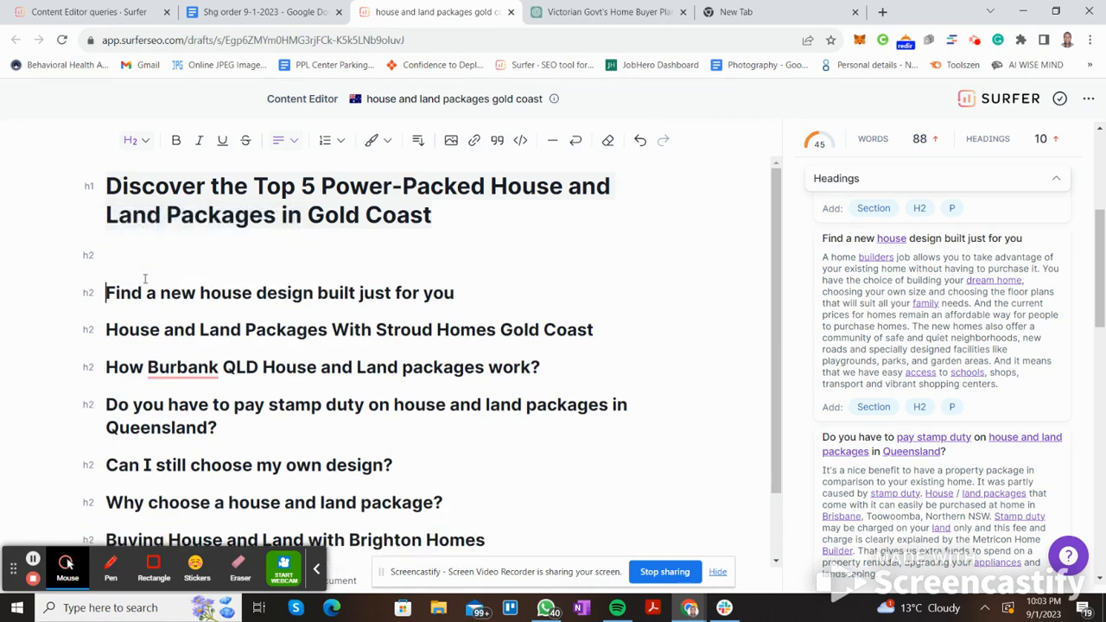
Replace "Burbank QLD" with "(use the client's name)" in the H2 about how house and land packages work
{"action": "key", "text": "Down"}
{"action": "key", "text": "Down"}
{"action": "key", "text": "shift+Right"}
{"action": "key", "text": "shift+Right"}
{"action": "key", "text": "shift+Right"}
{"action": "key", "text": "shift+Right"}
{"action": "key", "text": "shift+Right"}
{"action": "key", "text": "shift+Right"}
{"action": "key", "text": "shift+Right"}
{"action": "key", "text": "shift+Right"}
{"action": "key", "text": "shift+Right"}
{"action": "key", "text": "shift+Right"}
{"action": "key", "text": "shift+Right"}
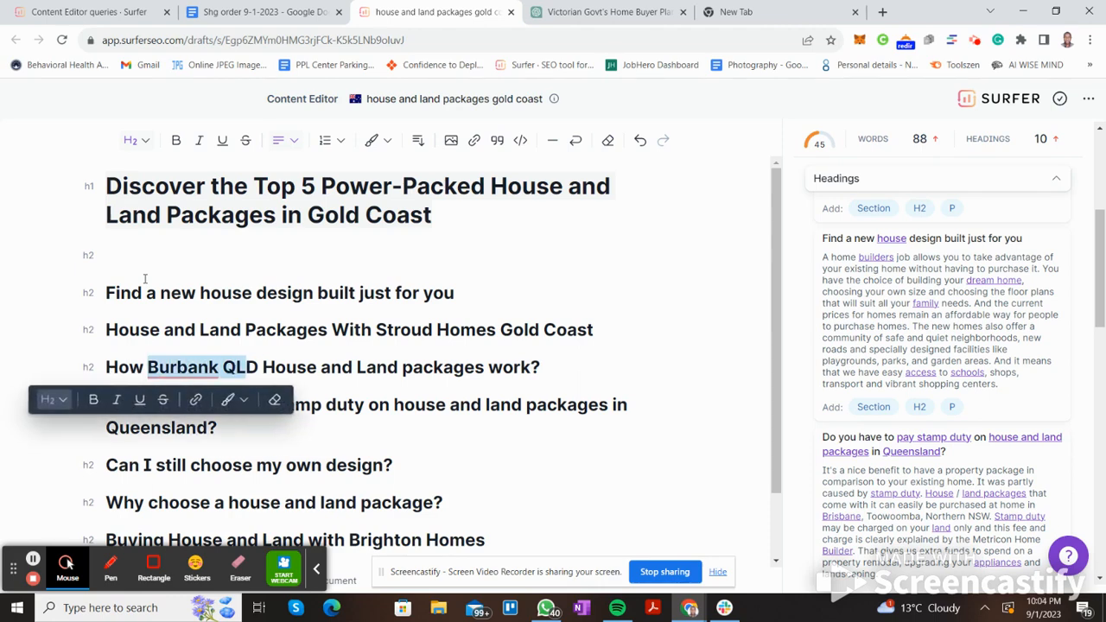
{"action": "type", "text": "()"}
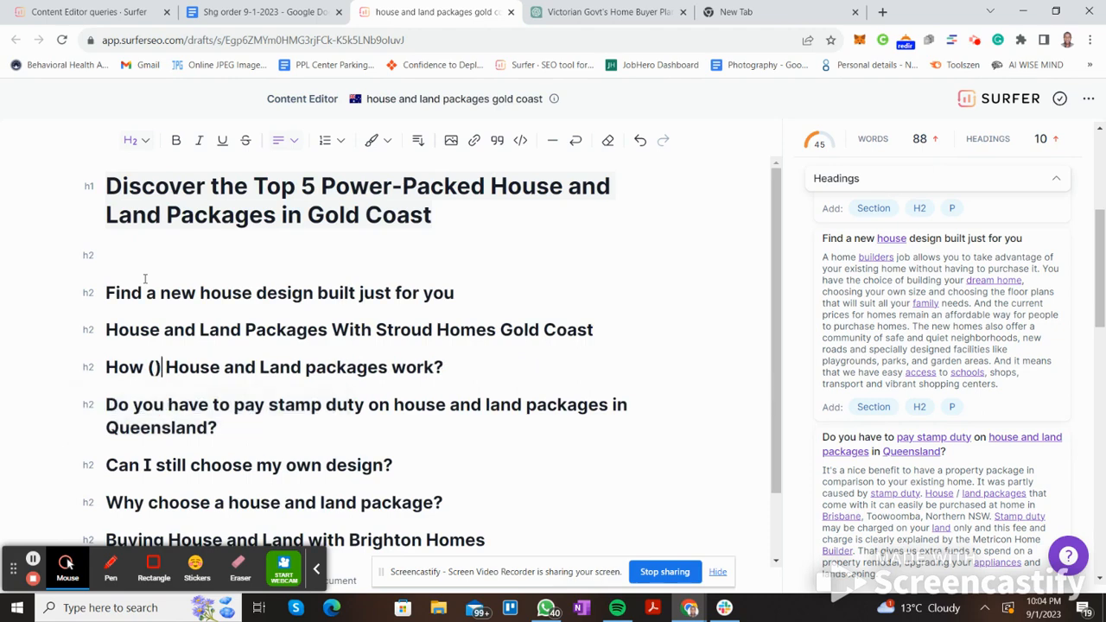
{"action": "type", "text": "use the clie"}
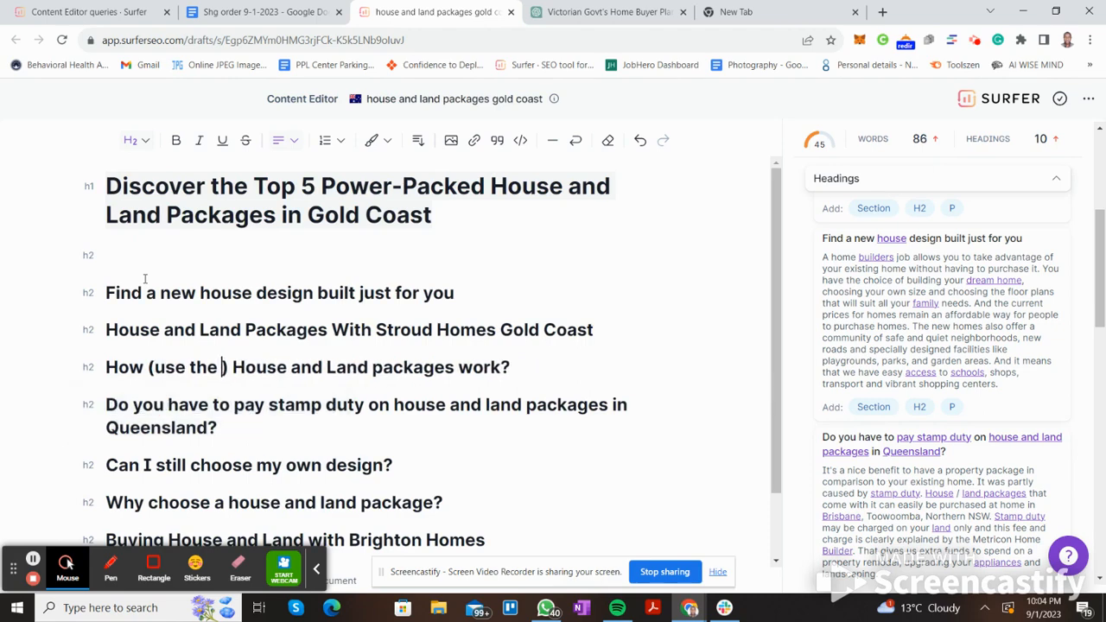
{"action": "type", "text": "nt's name"}
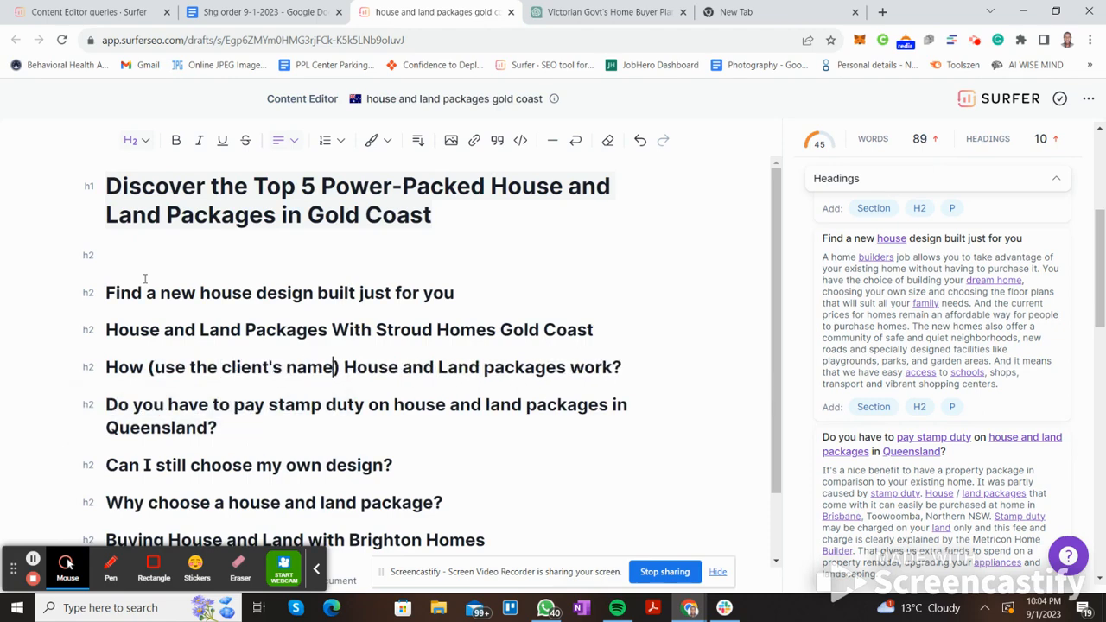
Look through the remaining suggested headings for the Gold Coast outline, collapse them, and check the suggested questions
{"action": "key", "text": "Down"}
{"action": "key", "text": "Down"}
{"action": "key", "text": "Down"}
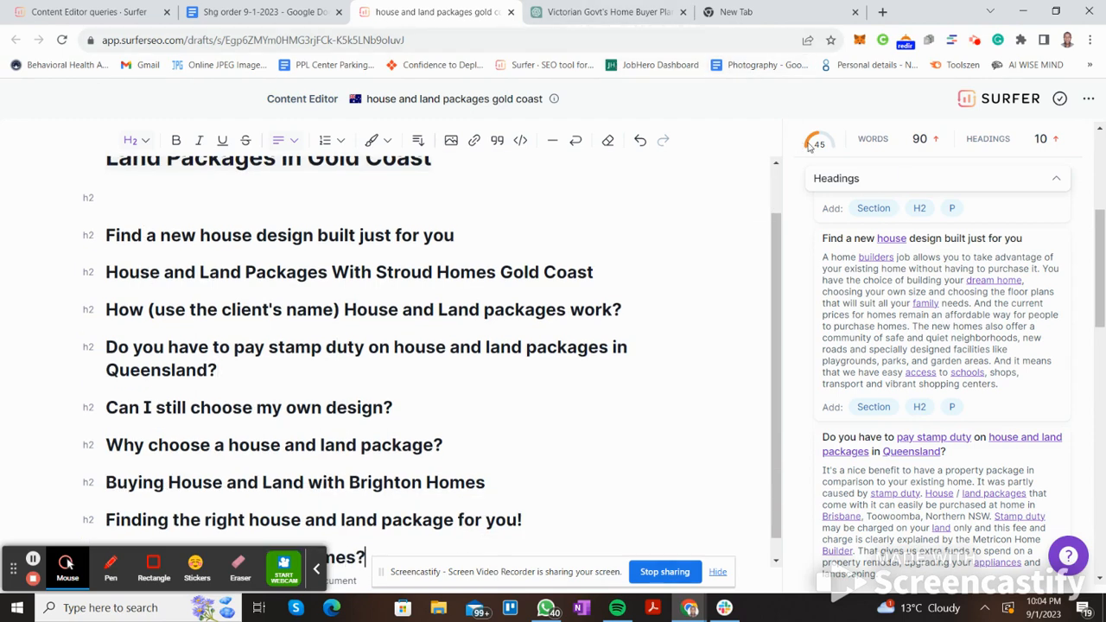
{"action": "mouse_move", "coordinate": [841, 153]}
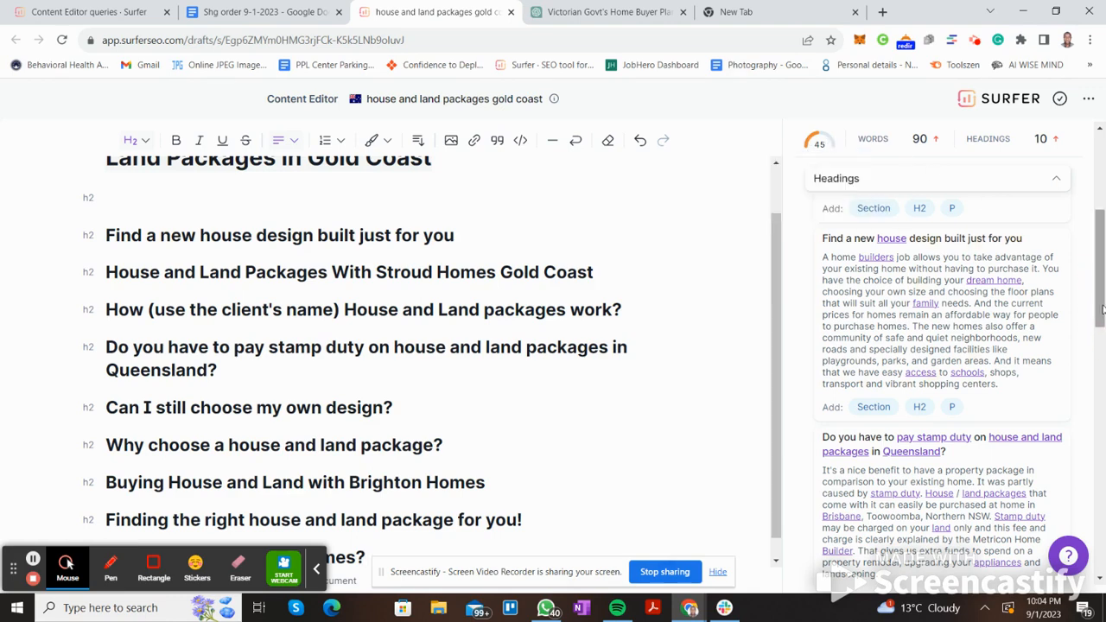
{"action": "left_click_drag", "start_coordinate": [1104, 336], "coordinate": [1096, 523]}
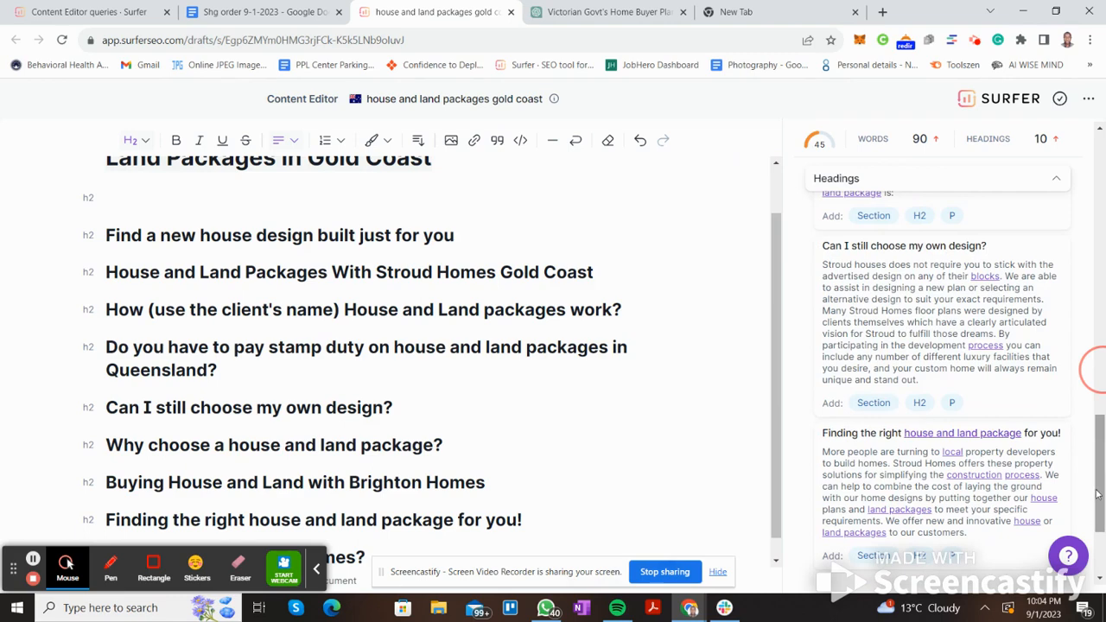
{"action": "left_click", "coordinate": [1056, 184]}
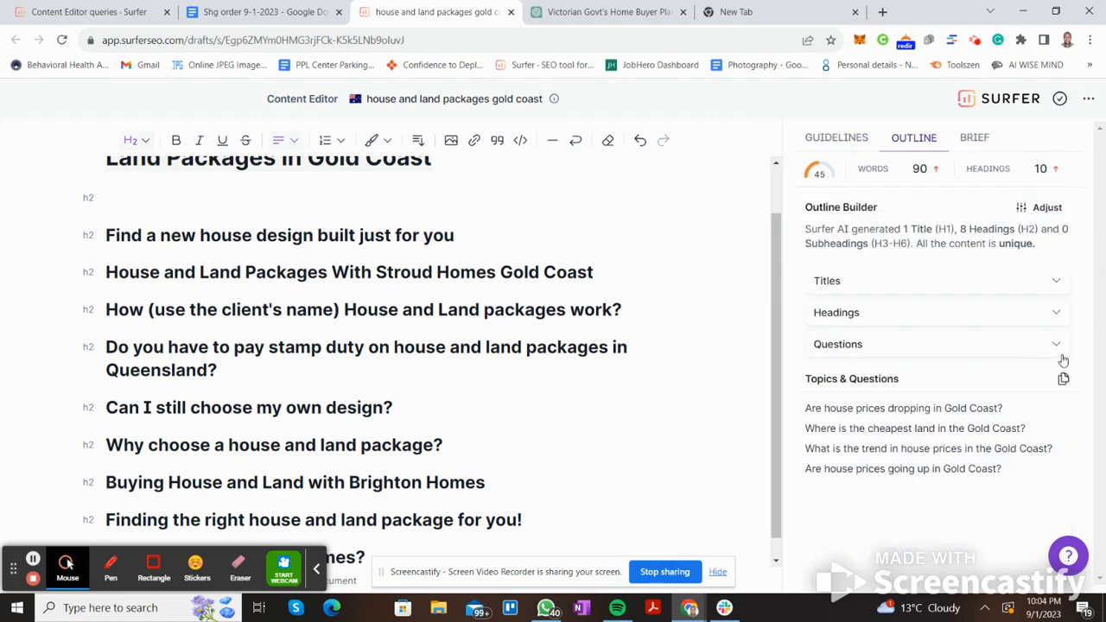
{"action": "left_click", "coordinate": [1056, 348]}
{"action": "left_click", "coordinate": [1056, 348]}
{"action": "scroll", "coordinate": [752, 389], "scroll_direction": "down", "scroll_amount": 1}
Add a line reading "FAQs on" below the H2 "Why build with Stroud Homes?"
{"action": "left_click", "coordinate": [429, 538]}
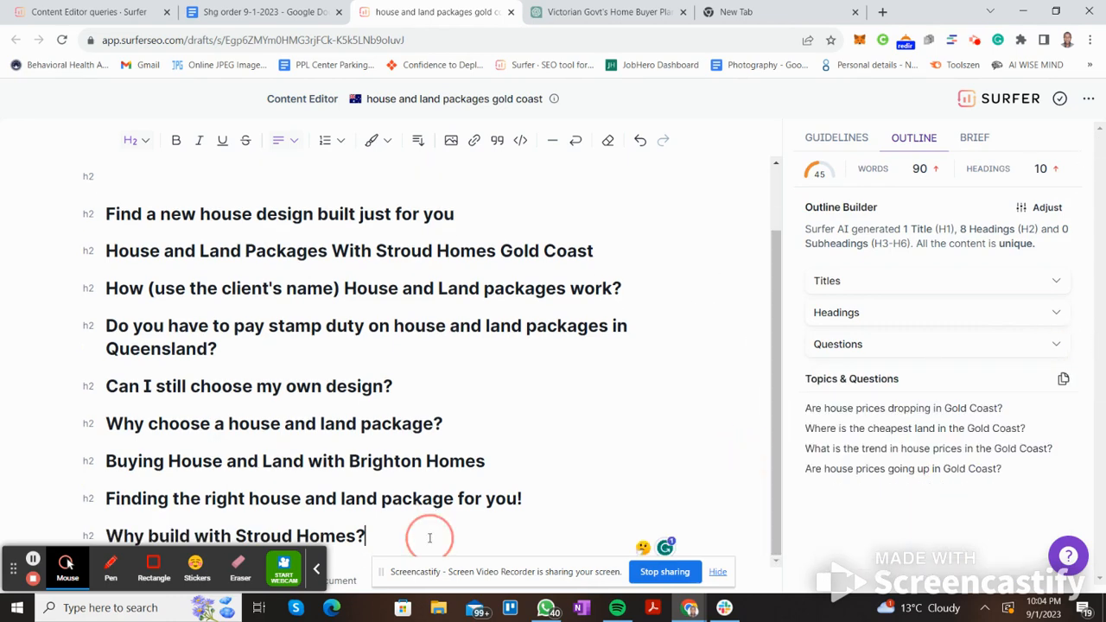
{"action": "key", "text": "Return"}
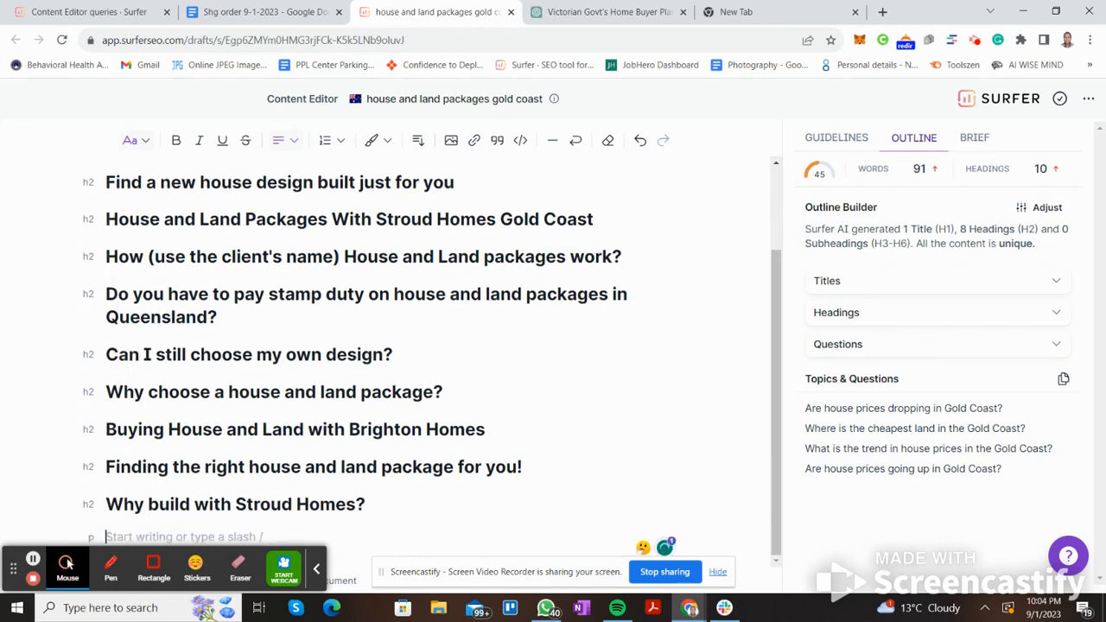
{"action": "type", "text": "FAQA"}
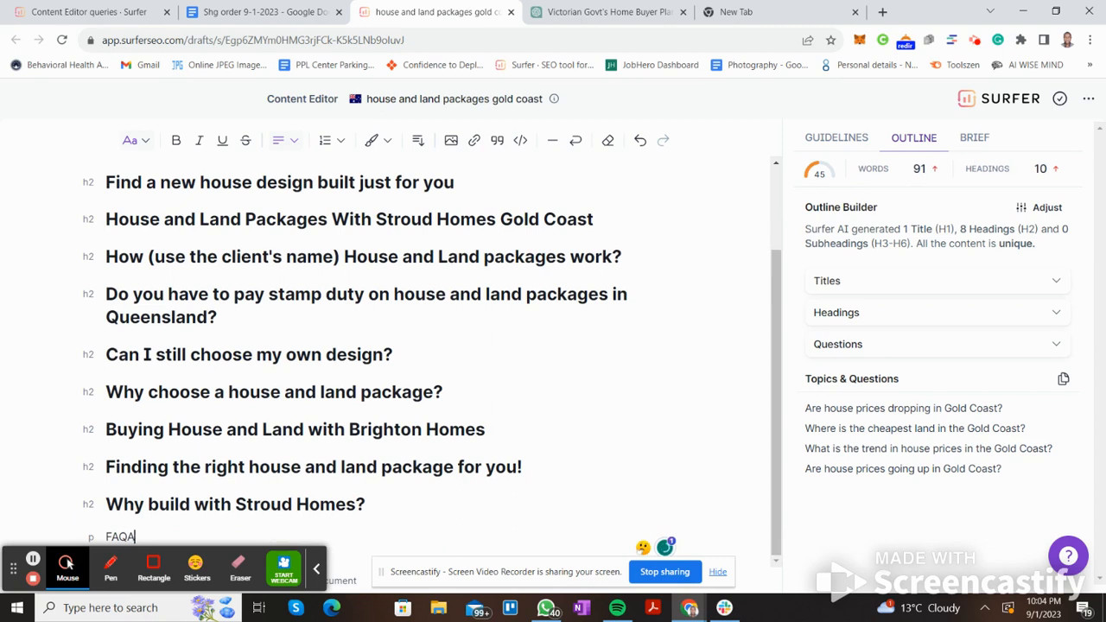
{"action": "type", "text": "s in"}
{"action": "key", "text": "BackSpace"}
{"action": "key", "text": "BackSpace"}
{"action": "type", "text": "on"}
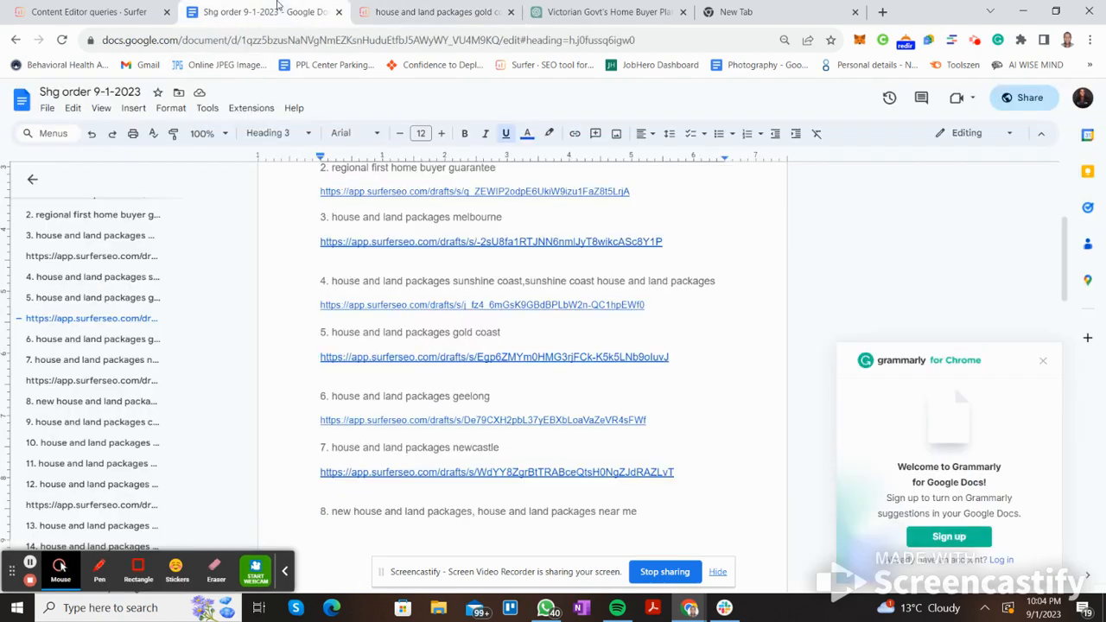
Switch to the Google Docs order document and copy the item 5 keyword "house and land packages gold coast" without its number
{"action": "left_click", "coordinate": [259, 11]}
{"action": "left_click", "coordinate": [332, 331]}
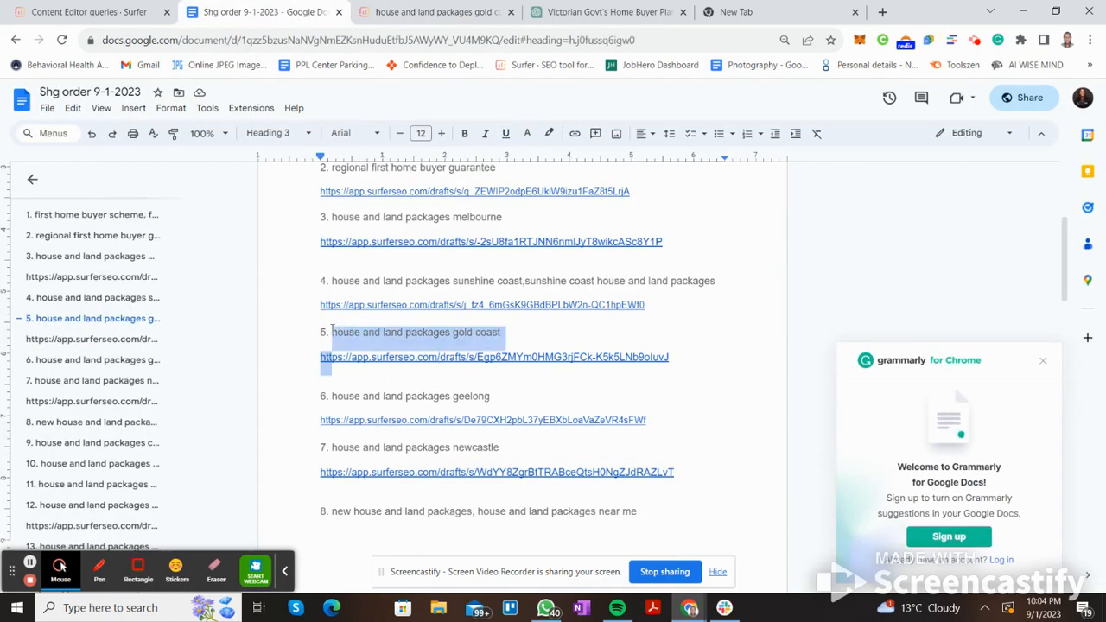
{"action": "key", "text": "shift+Down"}
{"action": "key", "text": "shift+Down"}
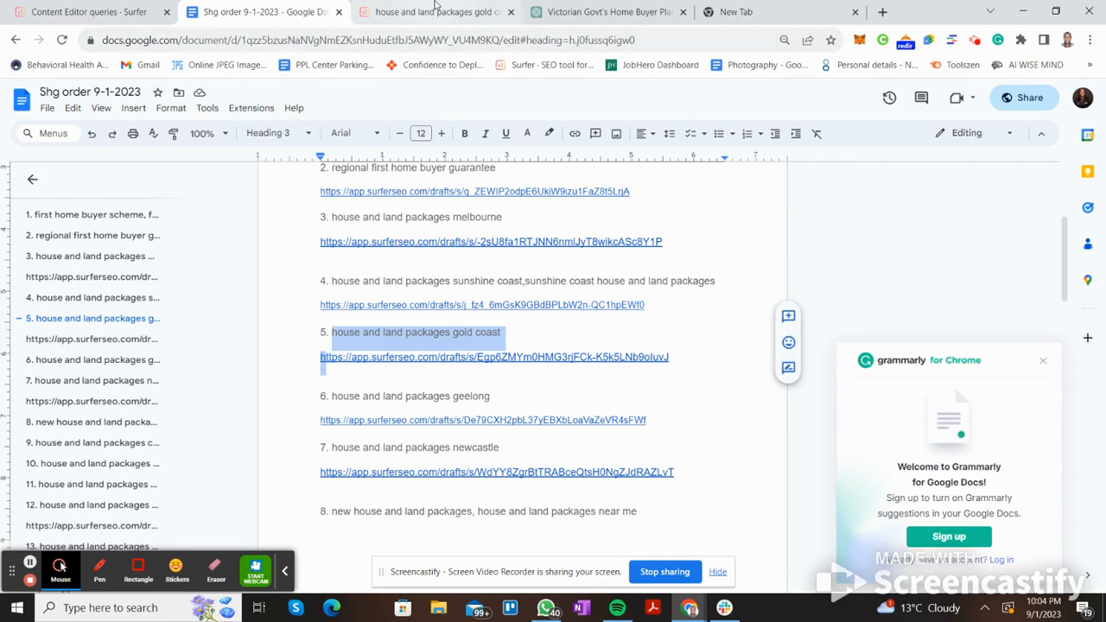
{"action": "left_click", "coordinate": [337, 333]}
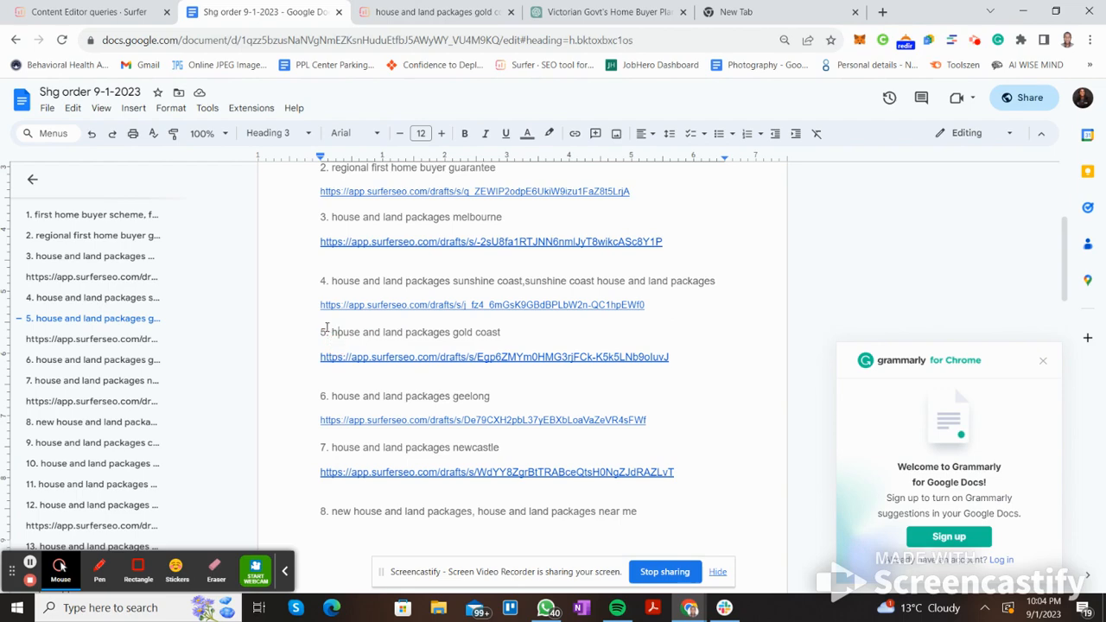
{"action": "left_click", "coordinate": [332, 330]}
{"action": "key", "text": "shift+Down"}
{"action": "key", "text": "shift+Left"}
{"action": "key", "text": "shift+Left"}
{"action": "key", "text": "shift+Left"}
{"action": "key", "text": "shift+Left"}
{"action": "key", "text": "ctrl+c"}
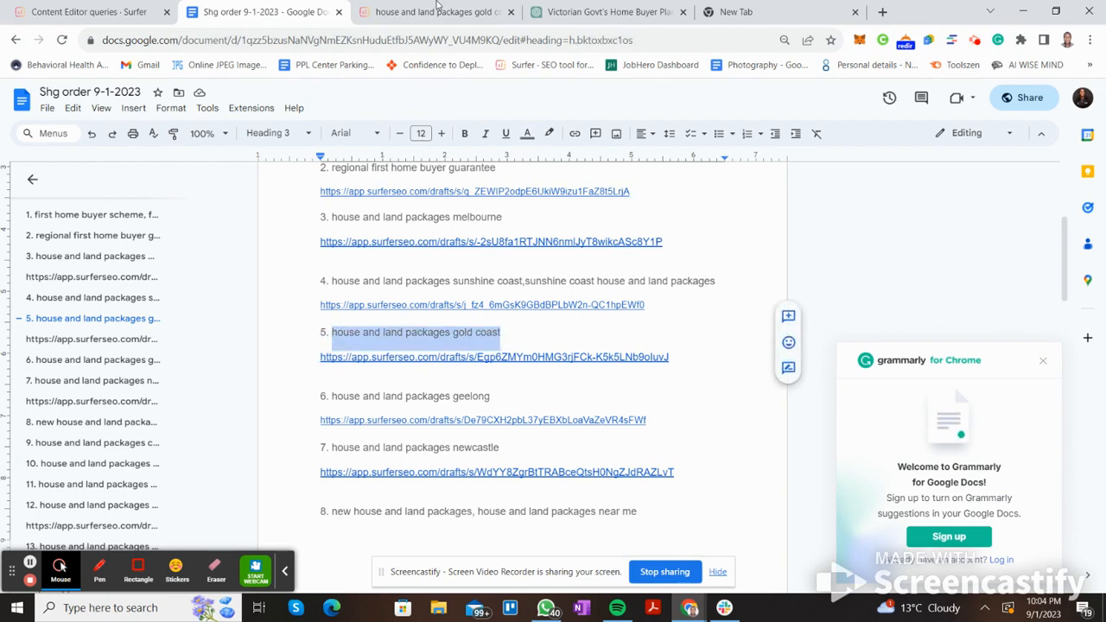
Return to the Gold Coast draft in Surfer and paste the keyword as plain text after "FAQs on"
{"action": "left_click", "coordinate": [438, 11]}
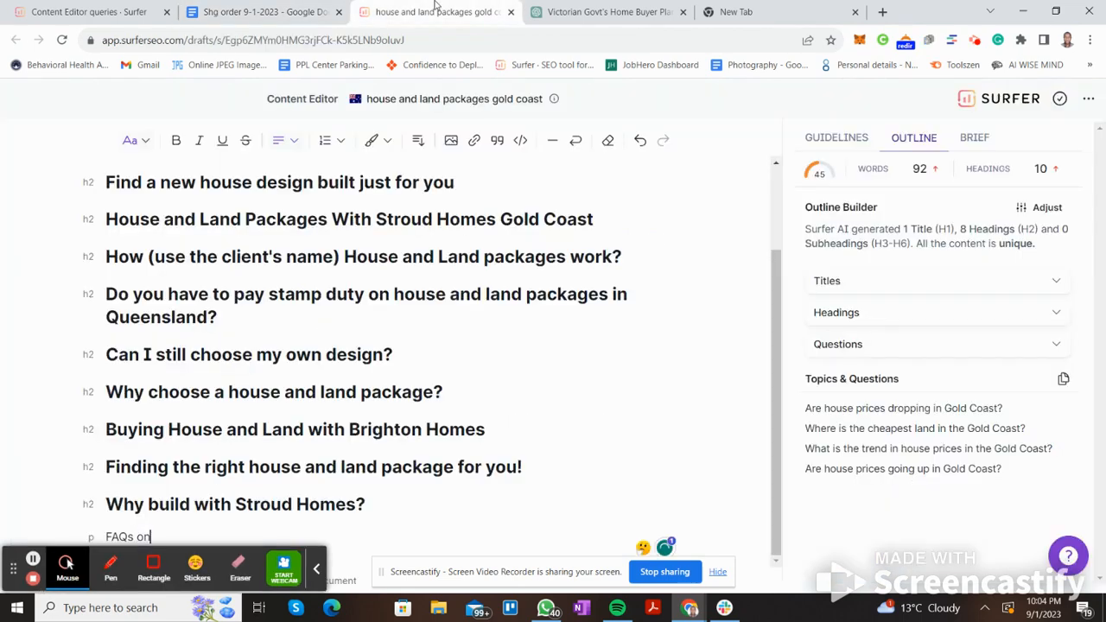
{"action": "right_click", "coordinate": [170, 534]}
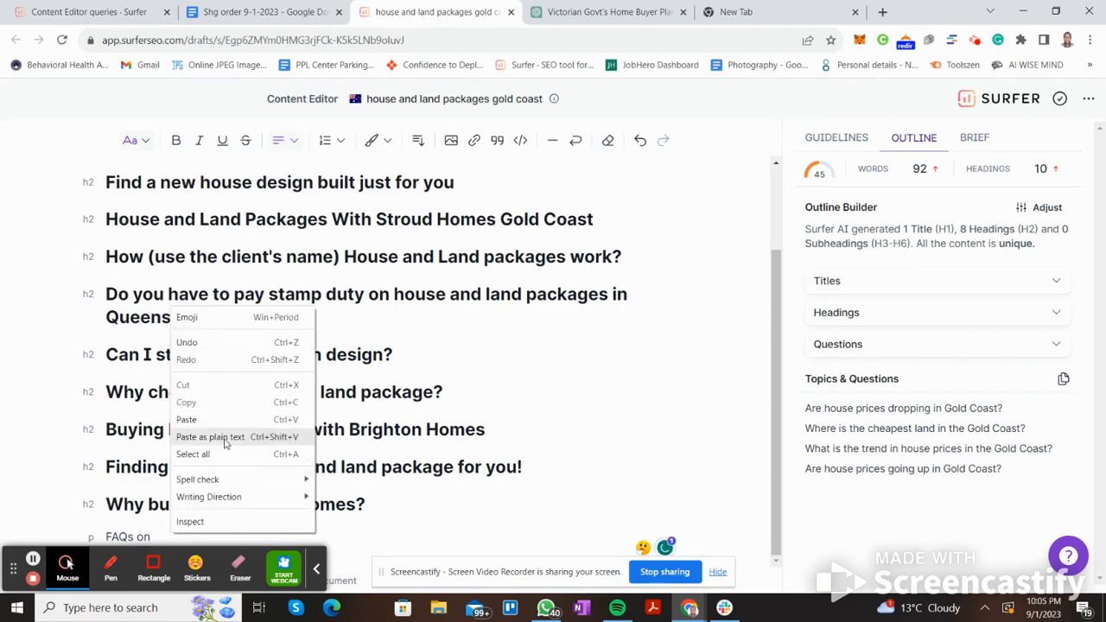
{"action": "left_click", "coordinate": [228, 444]}
Format the line "FAQs on house and land packages gold coast" as Heading 2
{"action": "key", "text": "Up"}
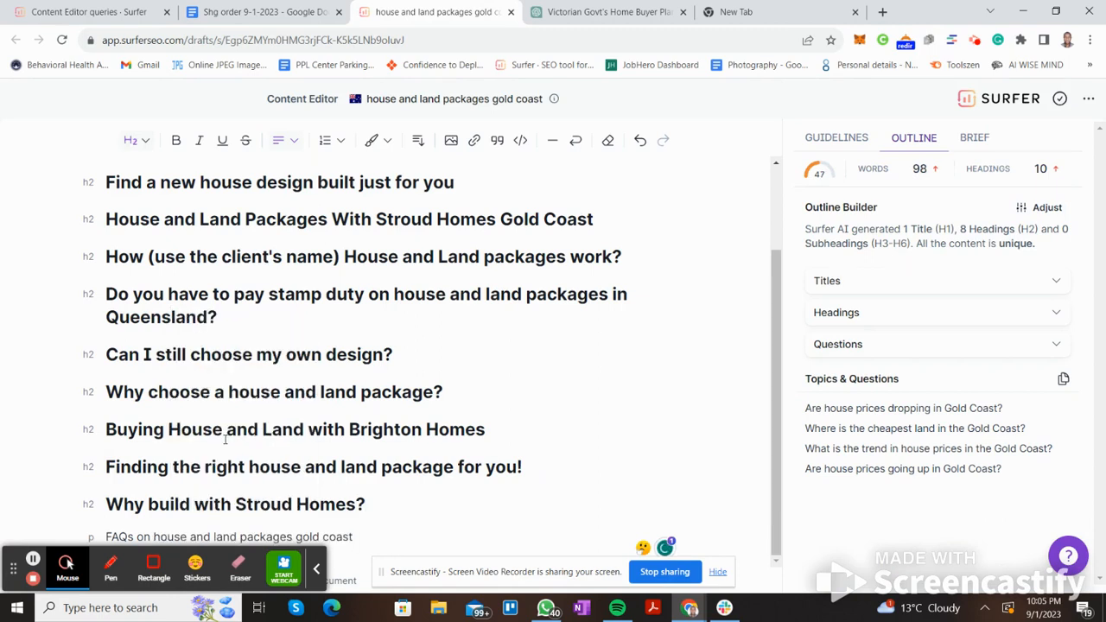
{"action": "left_click", "coordinate": [105, 536]}
{"action": "key", "text": "shift+End"}
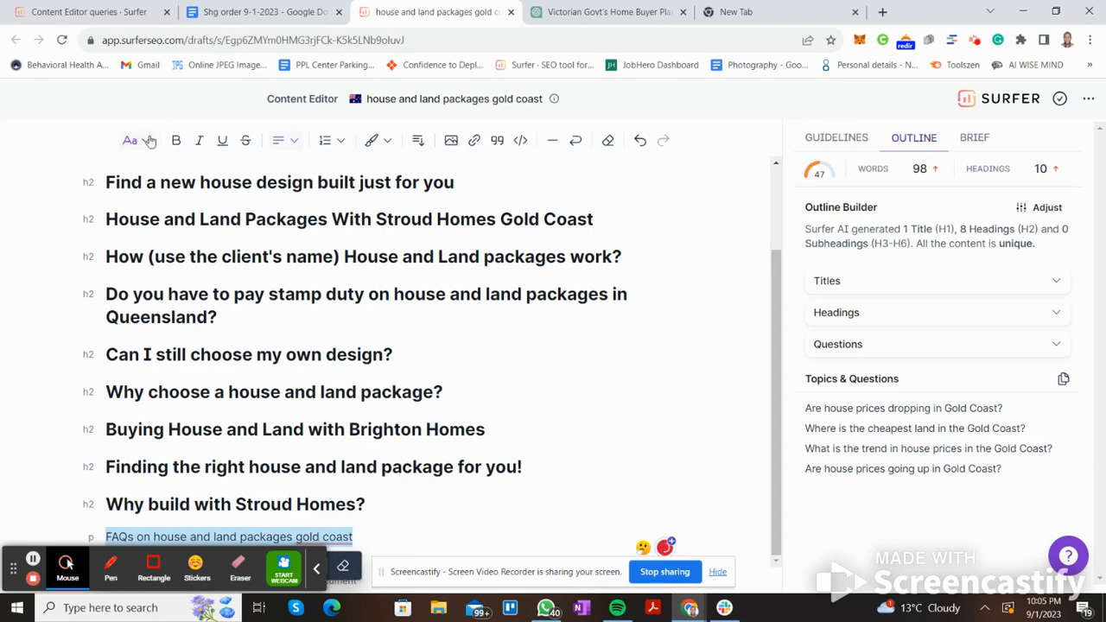
{"action": "left_click", "coordinate": [146, 139]}
{"action": "left_click", "coordinate": [121, 230]}
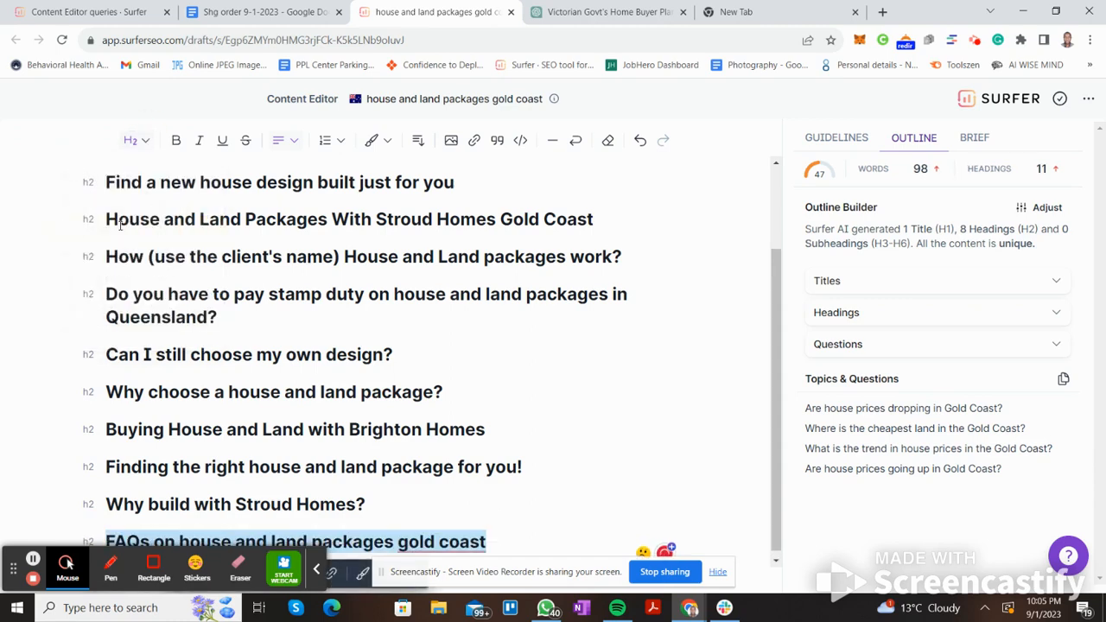
{"action": "key", "text": "BackSpace"}
{"action": "key", "text": "ctrl+z"}
Insert the four Topics & Questions entries about Gold Coast house prices and land as H3 headings below the FAQs heading
{"action": "left_click", "coordinate": [499, 541]}
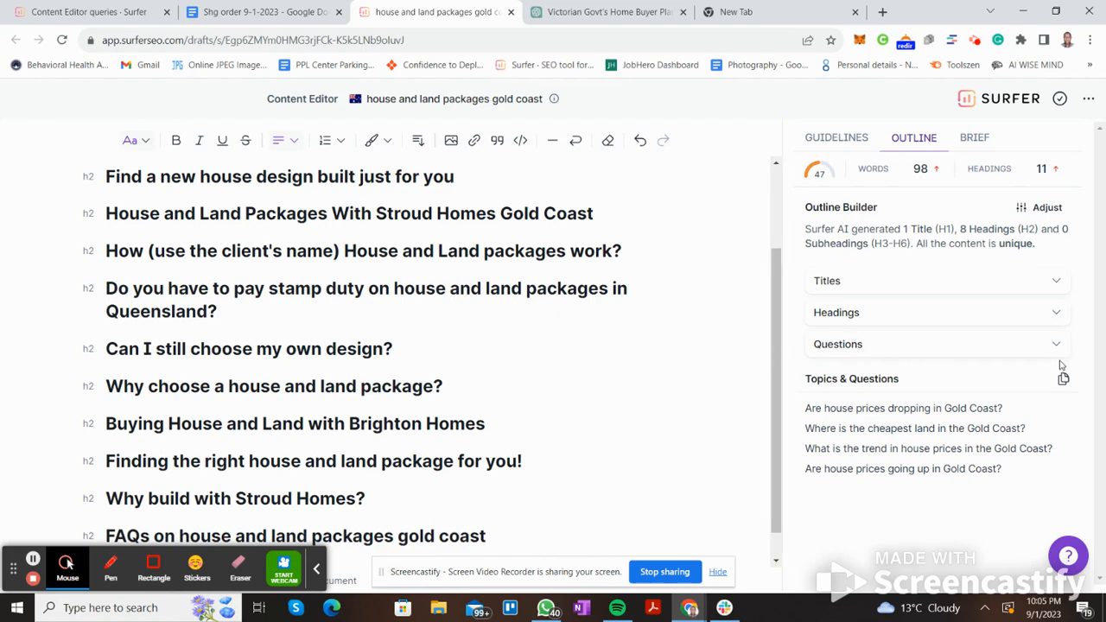
{"action": "left_click", "coordinate": [776, 561]}
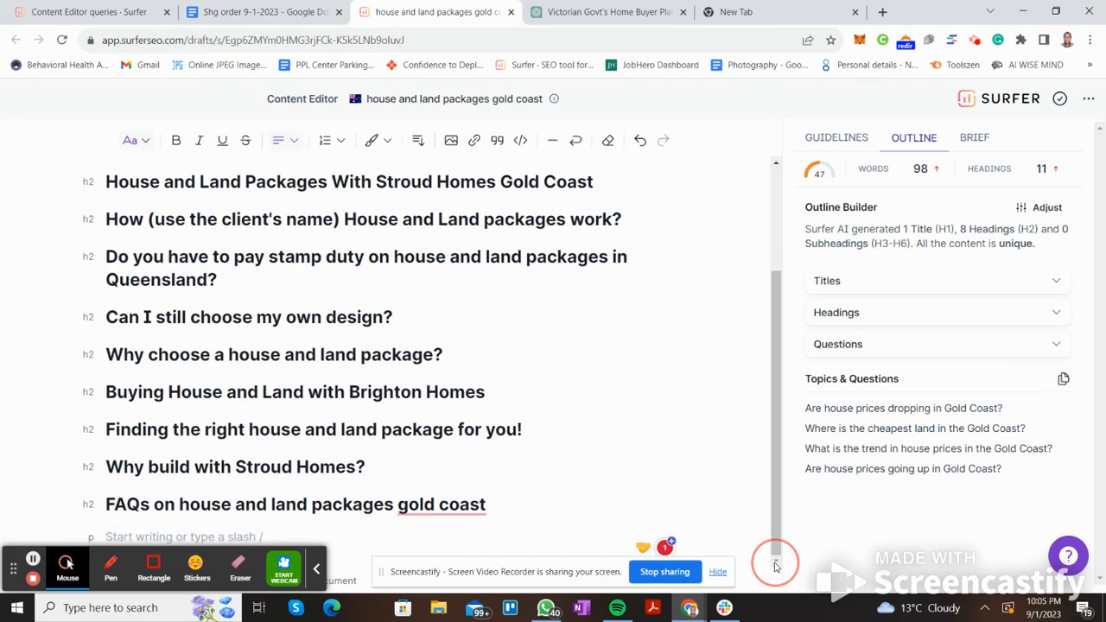
{"action": "left_click", "coordinate": [238, 537]}
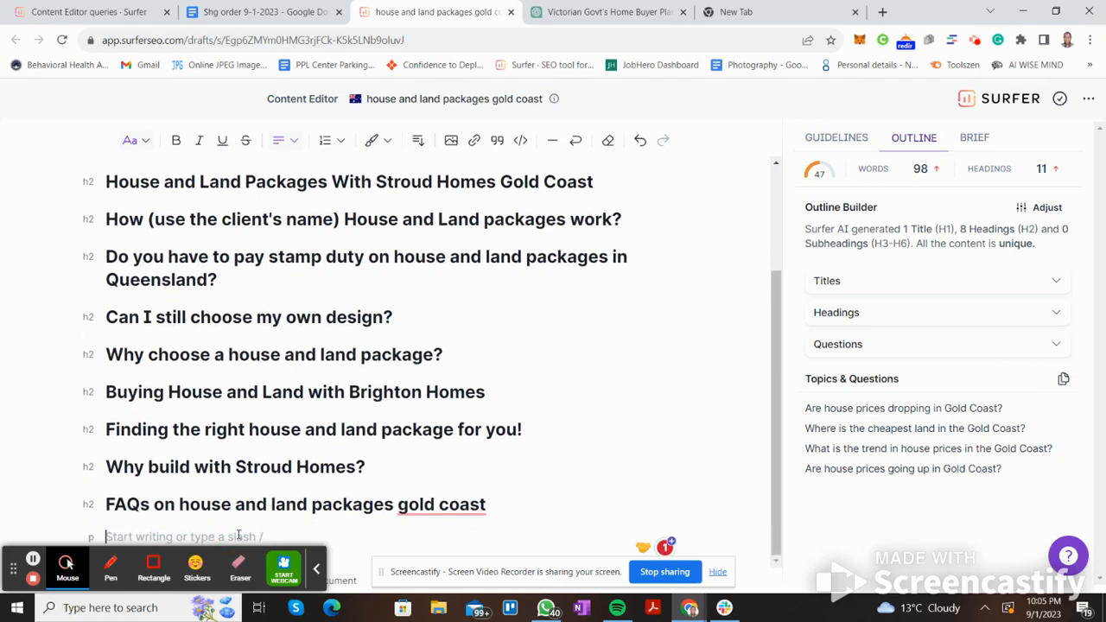
{"action": "type", "text": "Are house prices dropping in Gold Coast? Where is the cheapest land in the Gold Coast? What is the trend in house prices in the Gold Coast? Are house prices going up in Gold Coast?"}
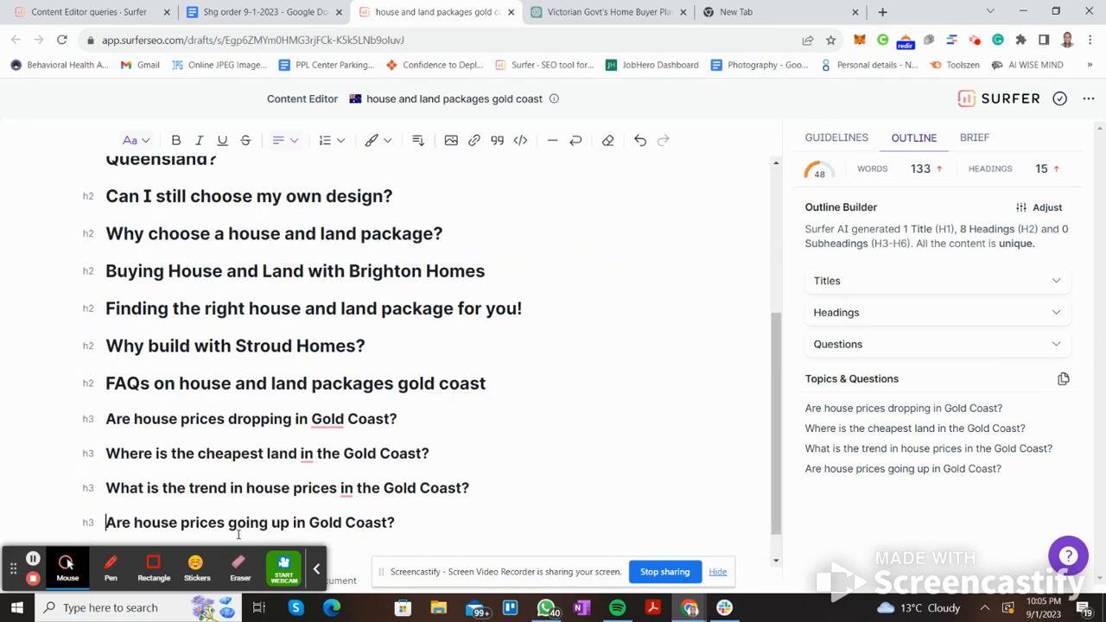
{"action": "key", "text": "Up"}
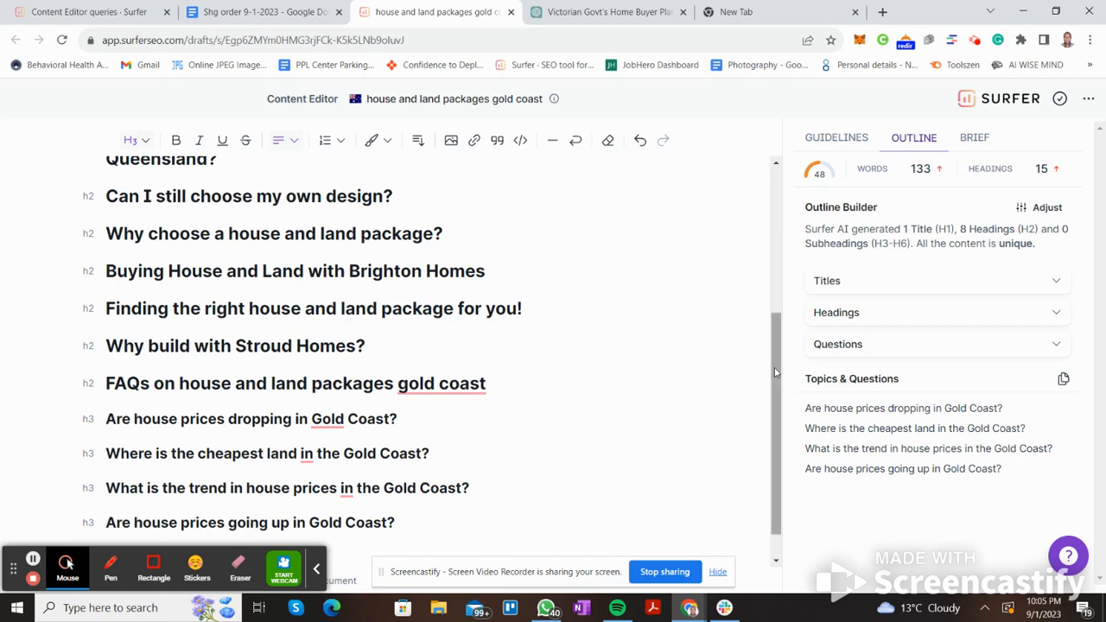
Remove the empty H2 line between the H1 title and "Find a new house design built just for you"
{"action": "left_click_drag", "start_coordinate": [773, 369], "coordinate": [768, 175]}
{"action": "left_click", "coordinate": [201, 270]}
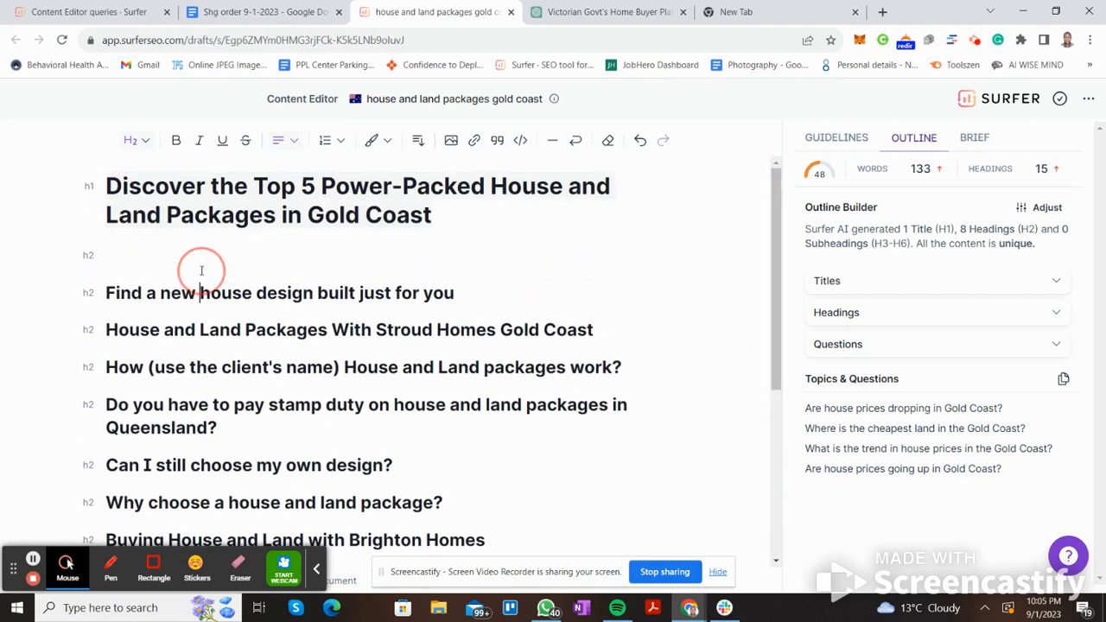
{"action": "key", "text": "BackSpace"}
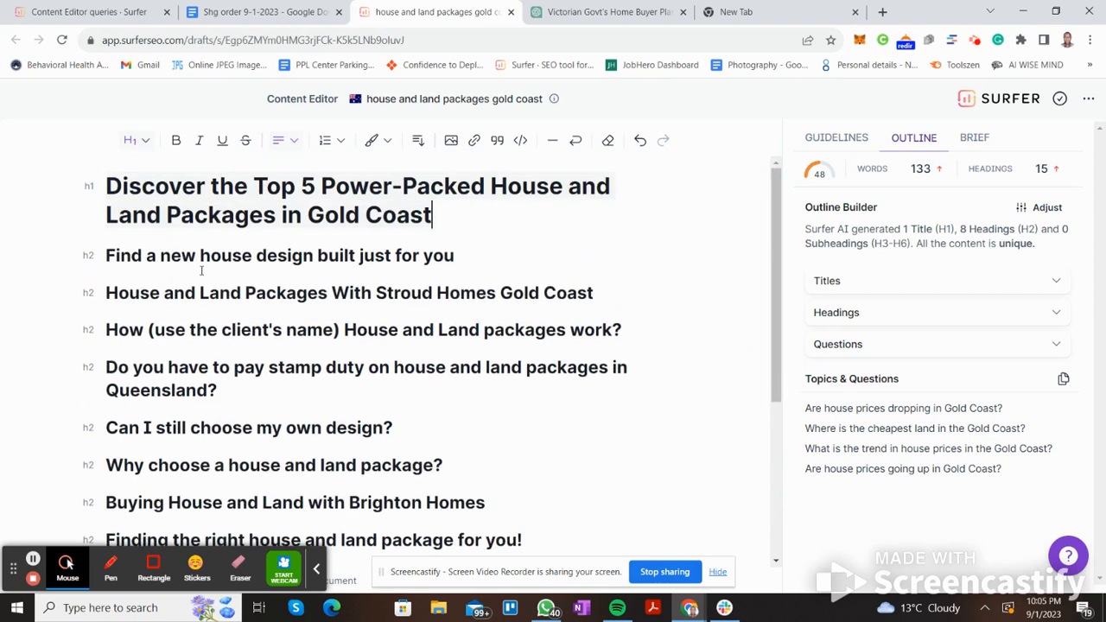
Copy the H1 title, clear it from the draft, and paste it as plain text on a new first line above the H2 headings
{"action": "key", "text": "Right"}
{"action": "key", "text": "Up"}
{"action": "key", "text": "shift+Down"}
{"action": "key", "text": "shift+Down"}
{"action": "key", "text": "ctrl+c"}
{"action": "key", "text": "BackSpace"}
{"action": "key", "text": "Down"}
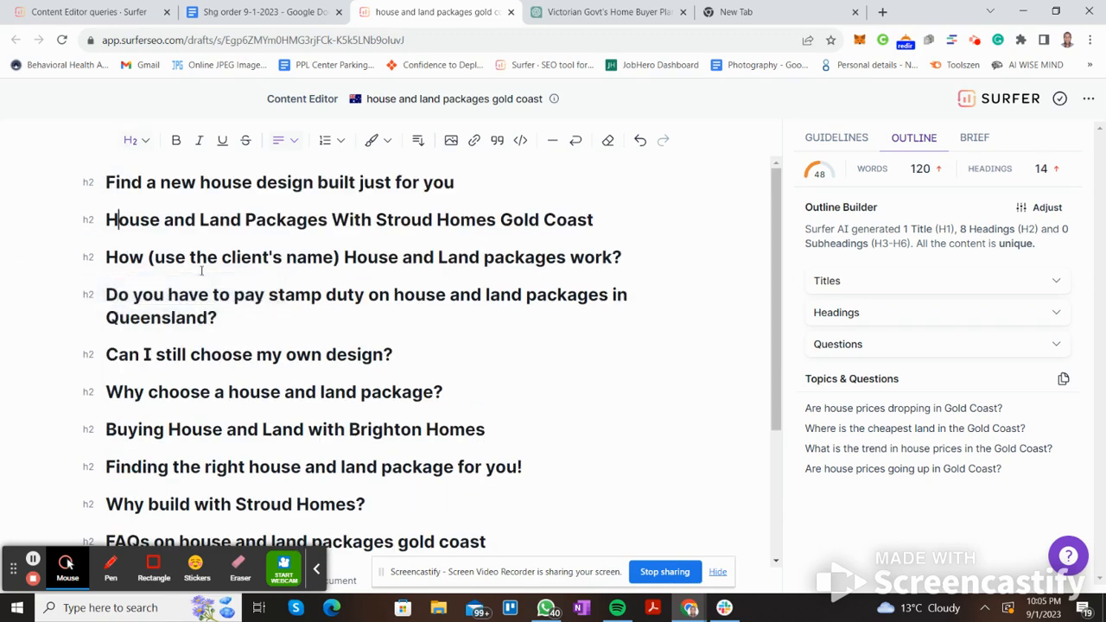
{"action": "key", "text": "Return"}
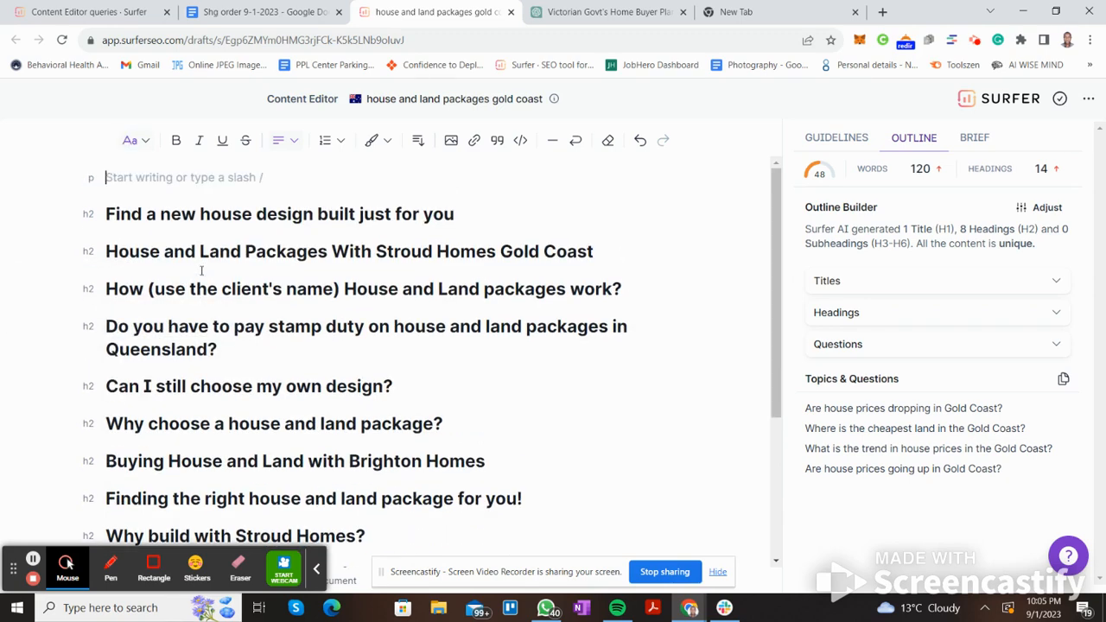
{"action": "right_click", "coordinate": [119, 186]}
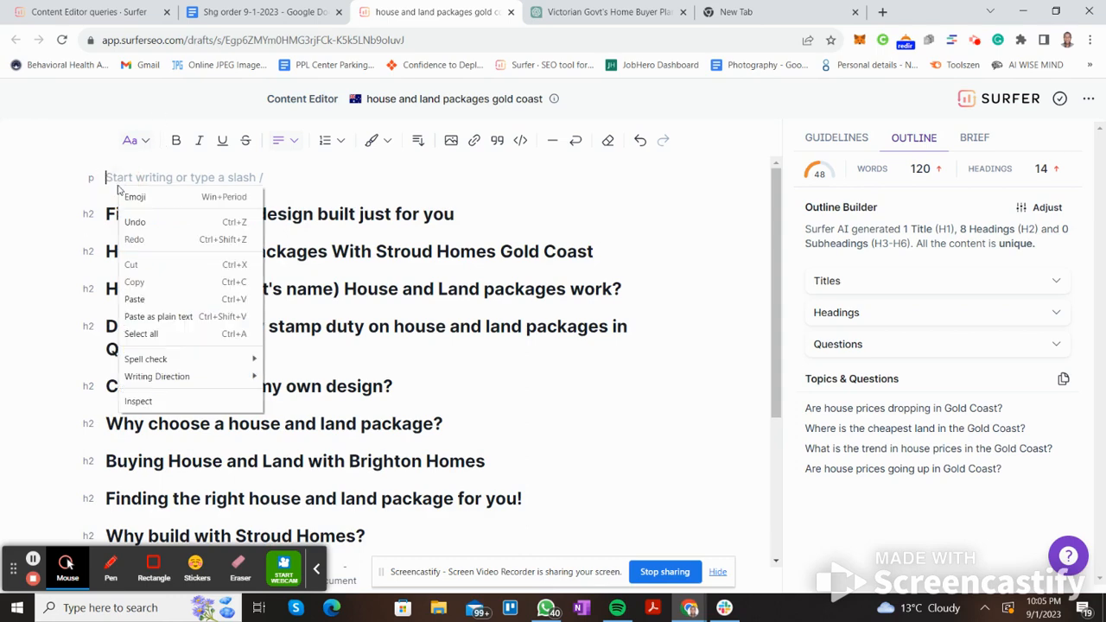
{"action": "left_click", "coordinate": [164, 316]}
{"action": "key", "text": "Down"}
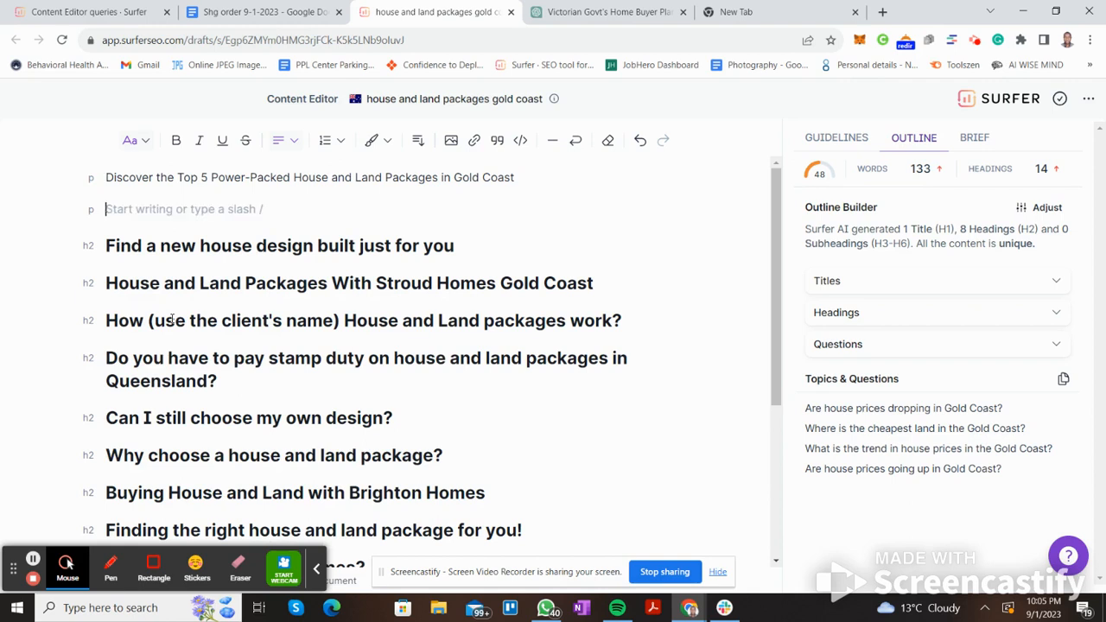
{"action": "key", "text": "Up"}
{"action": "key", "text": "shift+Down"}
{"action": "key", "text": "BackSpace"}
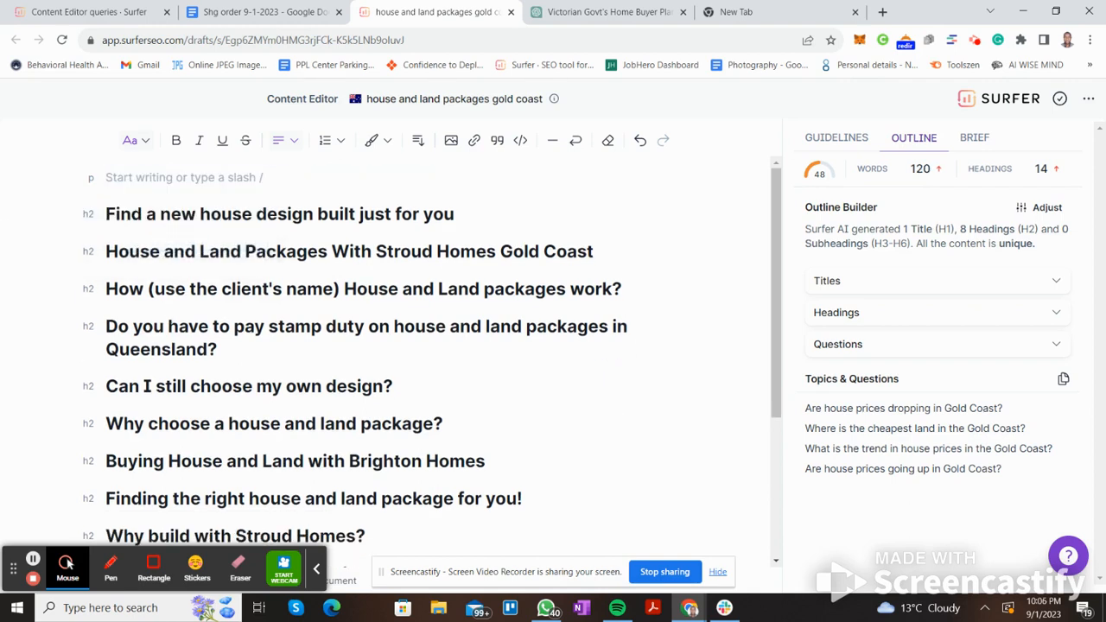
{"action": "key", "text": "ctrl+z"}
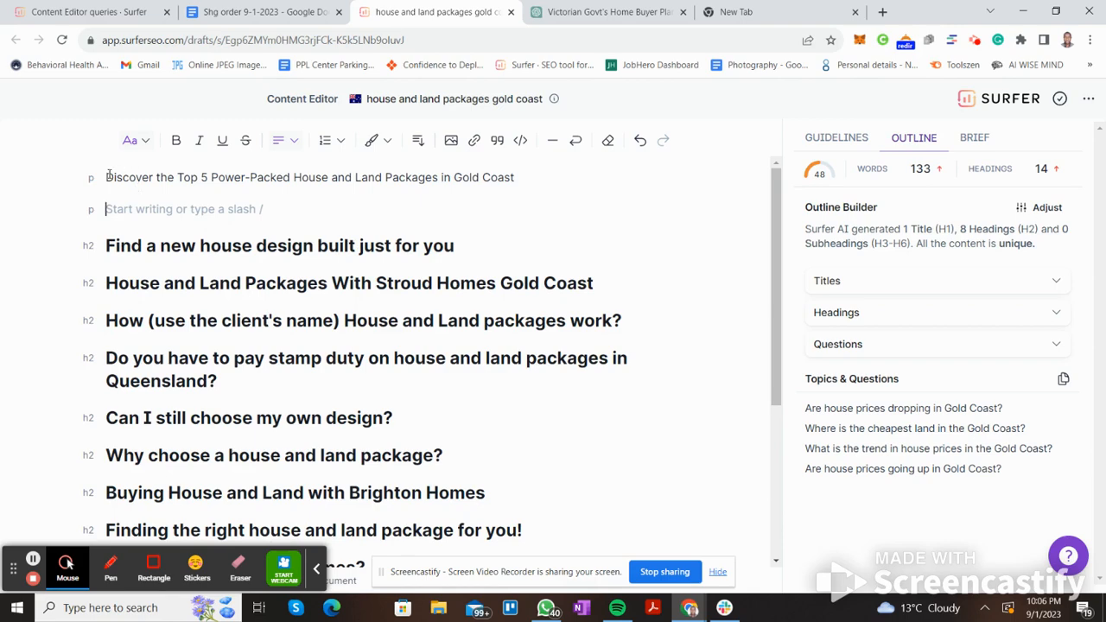
Format the line "Discover the Top 5 Power-Packed House and Land Packages in Gold Coast" as Heading 1 and remove the empty paragraph beneath it
{"action": "left_click", "coordinate": [107, 176]}
{"action": "left_click", "coordinate": [136, 141]}
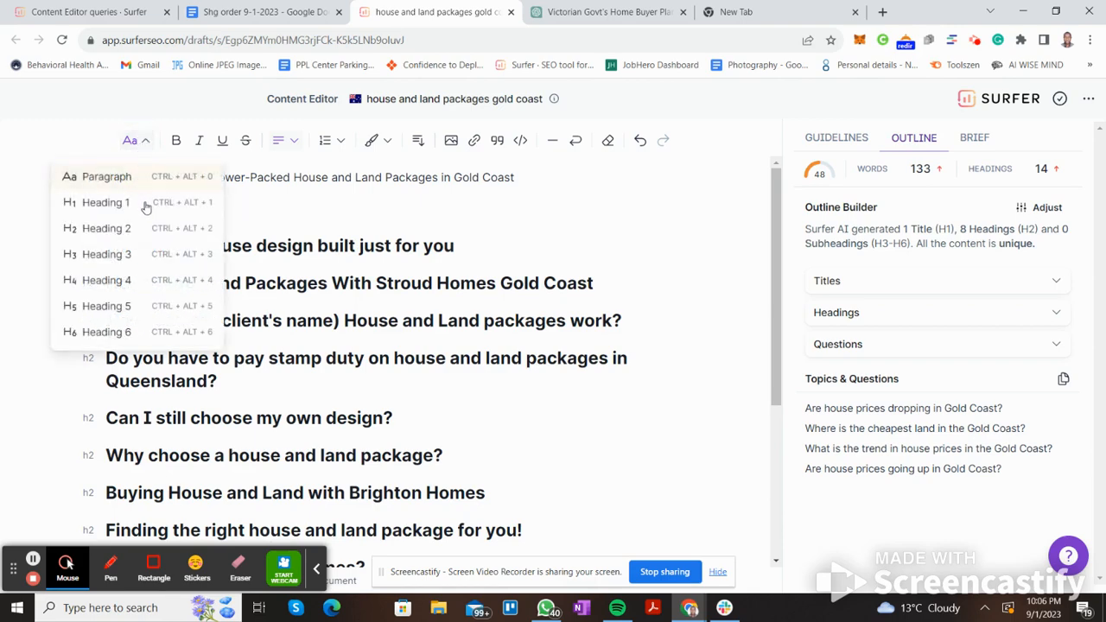
{"action": "left_click", "coordinate": [130, 204]}
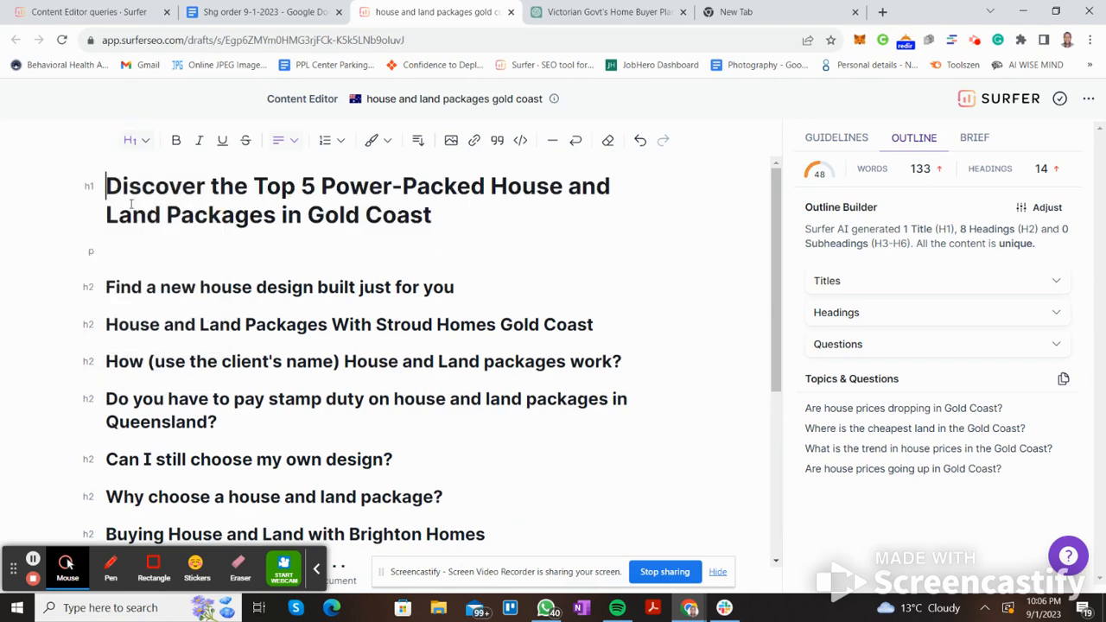
{"action": "key", "text": "Down"}
{"action": "key", "text": "BackSpace"}
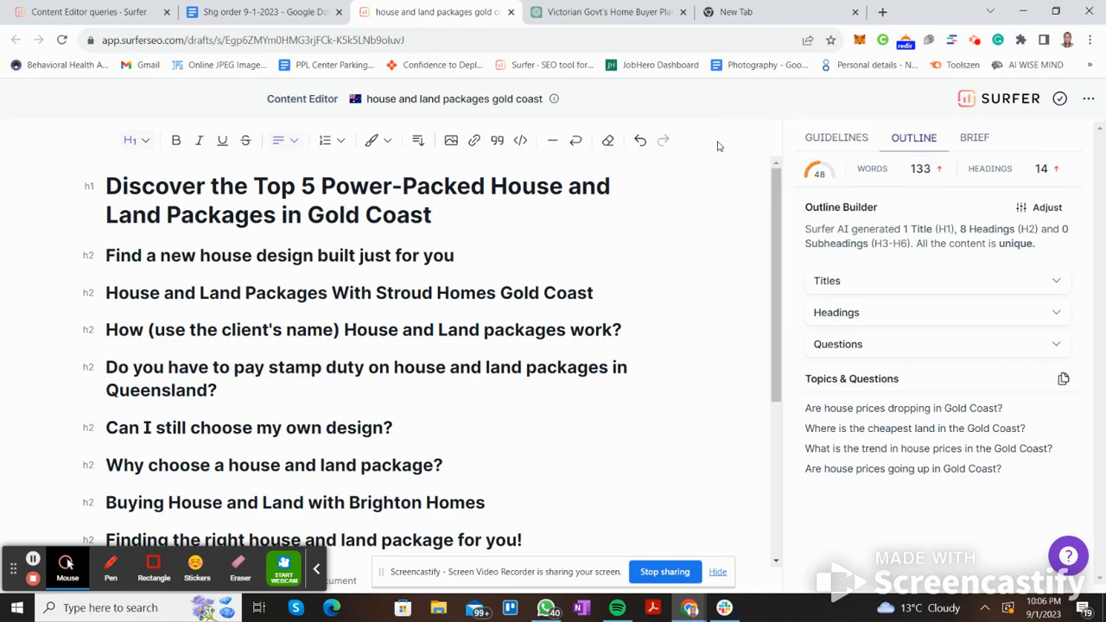
Open the content guidelines for the Gold Coast draft and examine the content score and the suggested terms
{"action": "left_click_drag", "start_coordinate": [718, 144], "coordinate": [843, 141]}
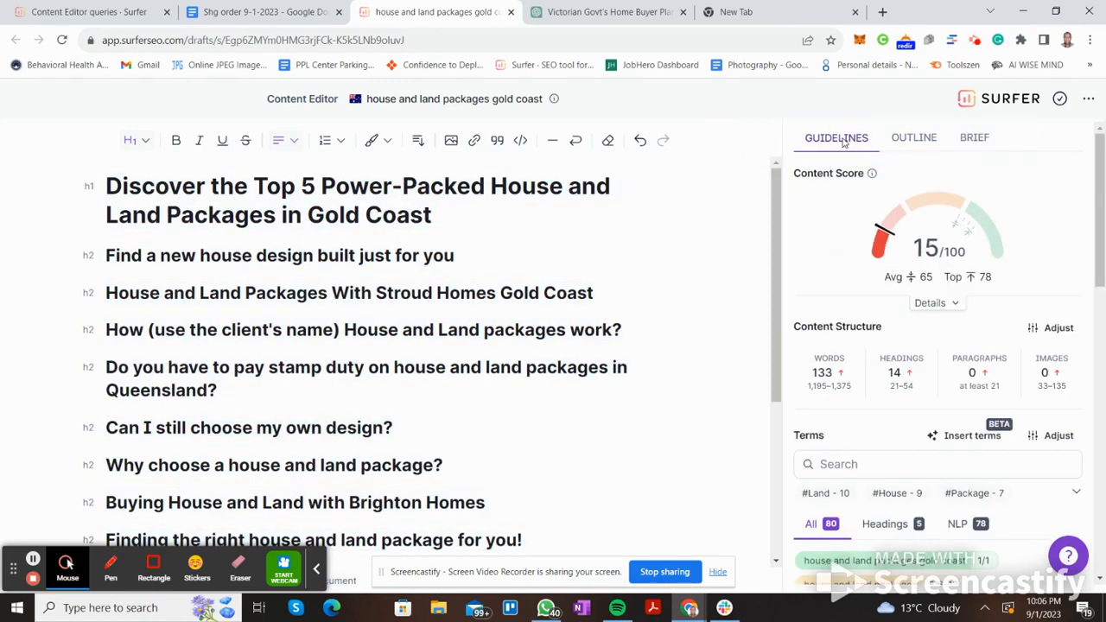
{"action": "left_click", "coordinate": [1098, 232]}
{"action": "left_click_drag", "start_coordinate": [1097, 232], "coordinate": [1103, 307]}
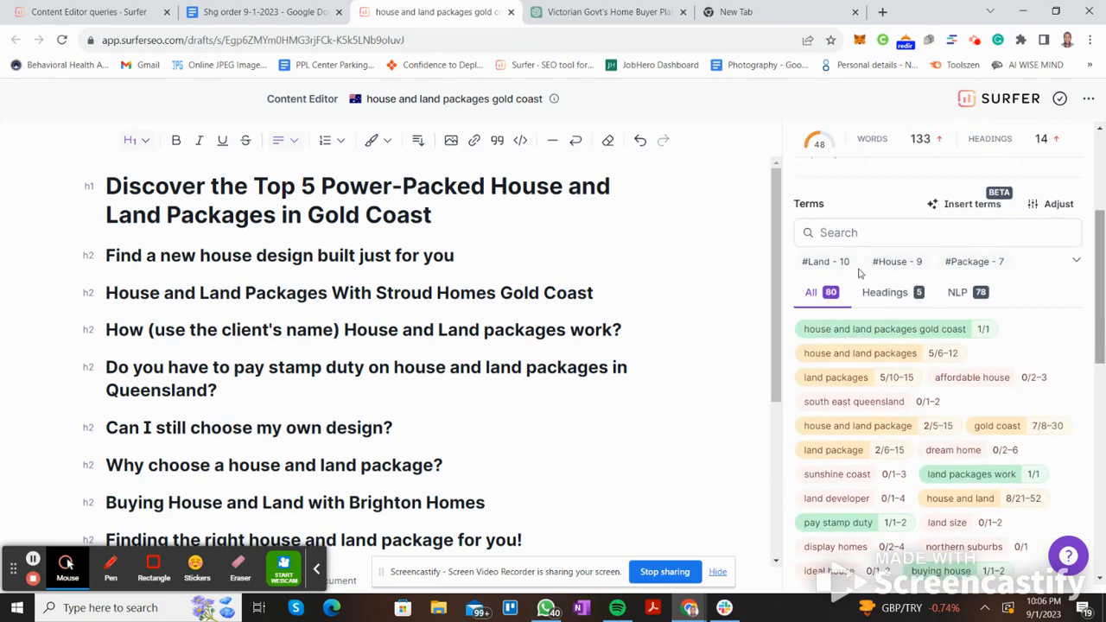
{"action": "left_click", "coordinate": [392, 214]}
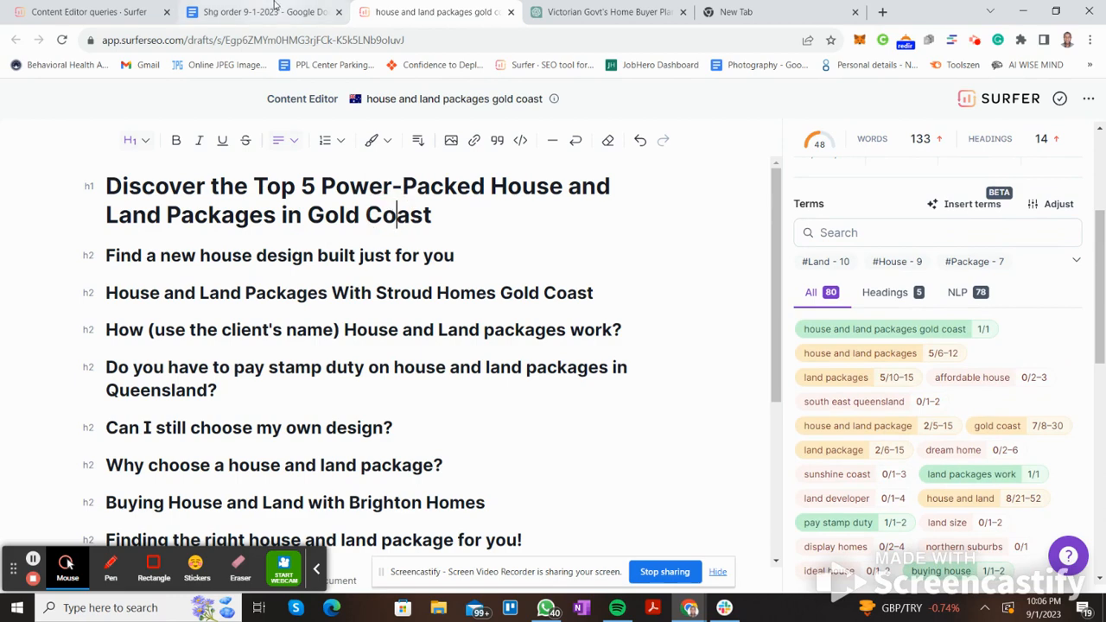